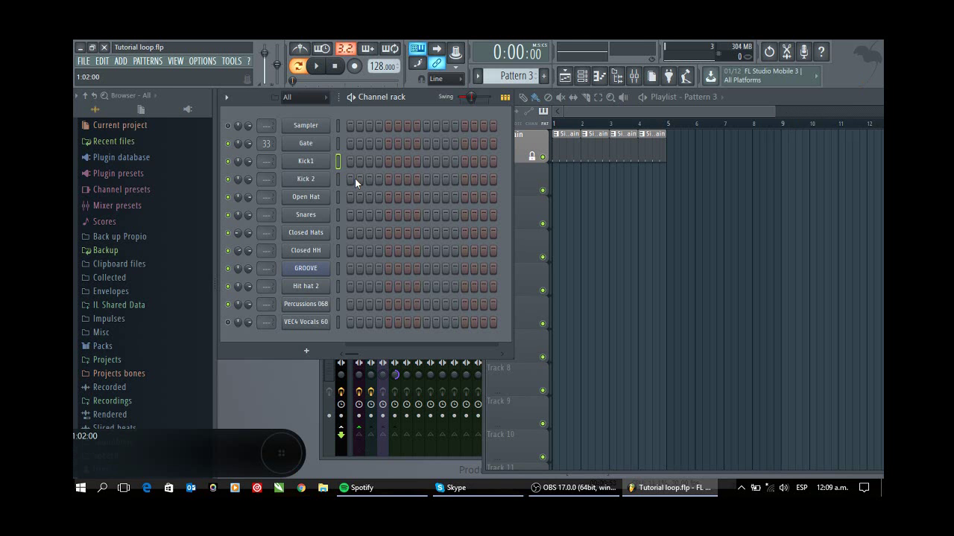
# - Audition the Kick1, Open Hat and Snares samples from the channel rack
pyautogui.click(327, 161)
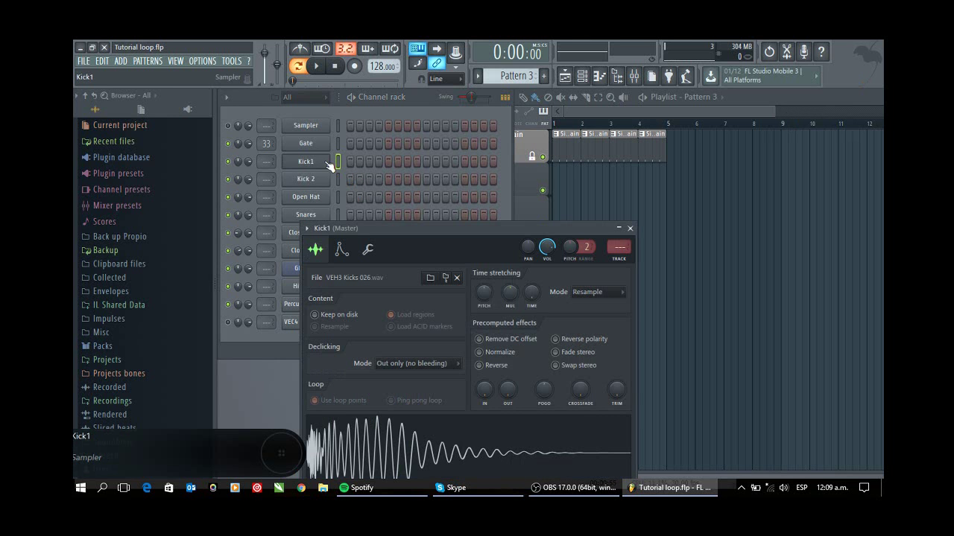
pyautogui.press('q')
pyautogui.click(313, 201)
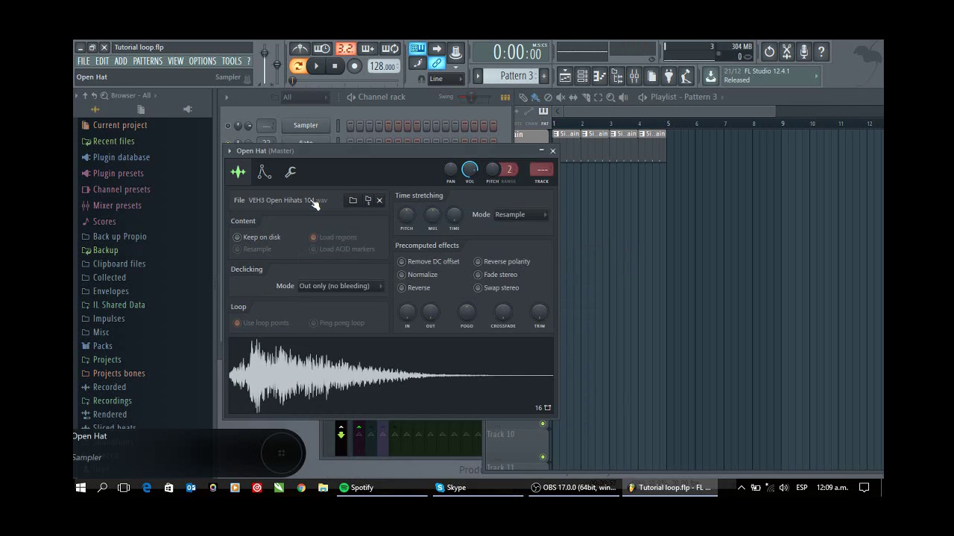
pyautogui.click(357, 112)
pyautogui.press('q')
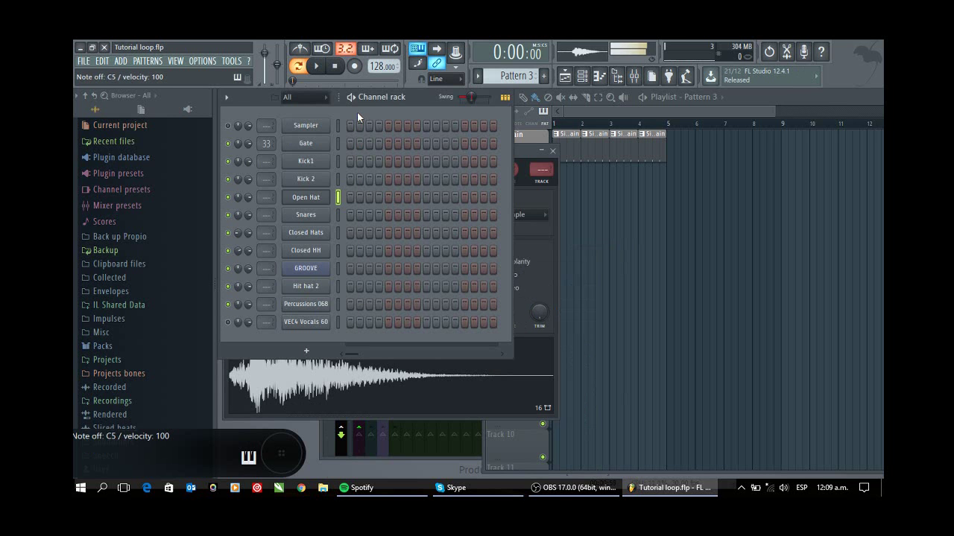
pyautogui.click(322, 217)
pyautogui.press('q')
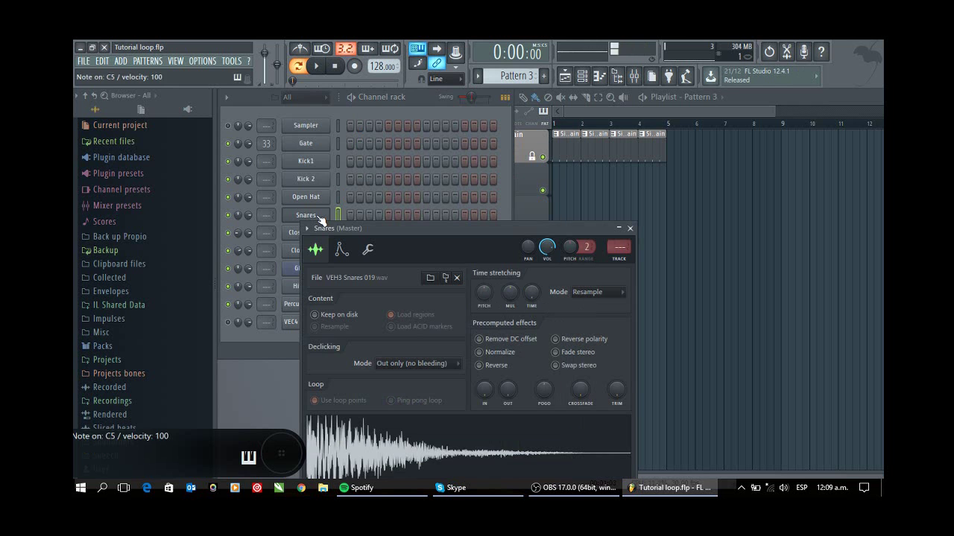
pyautogui.click(404, 114)
# - Preview the Closed Hats, Closed HH and Hit hat 2 samples, and inspect the sliced loop in the GROOVE channel
pyautogui.click(310, 234)
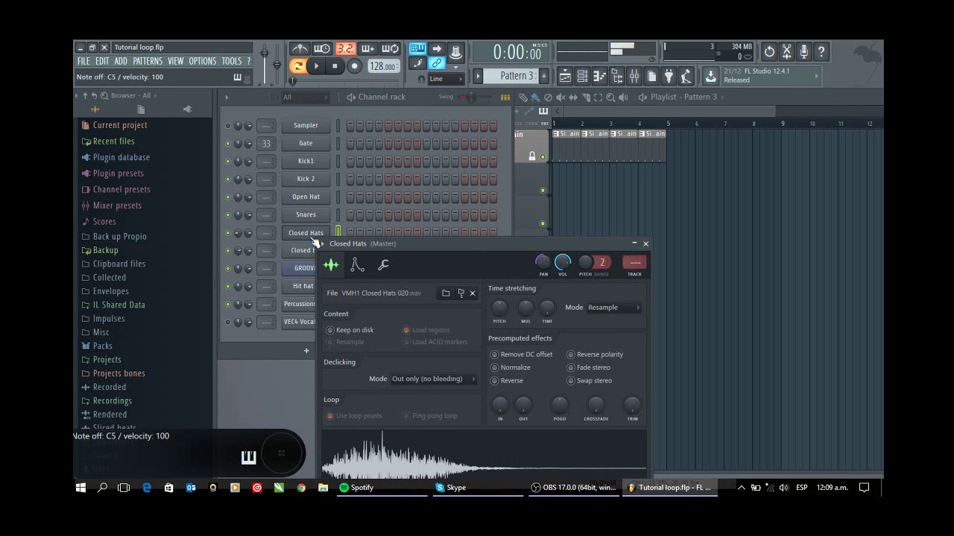
pyautogui.click(306, 250)
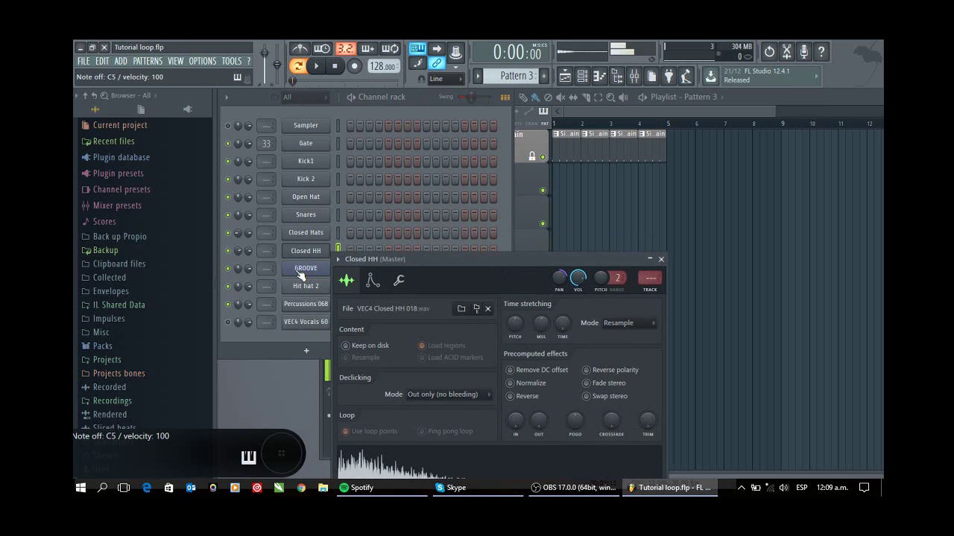
pyautogui.click(305, 288)
pyautogui.click(294, 305)
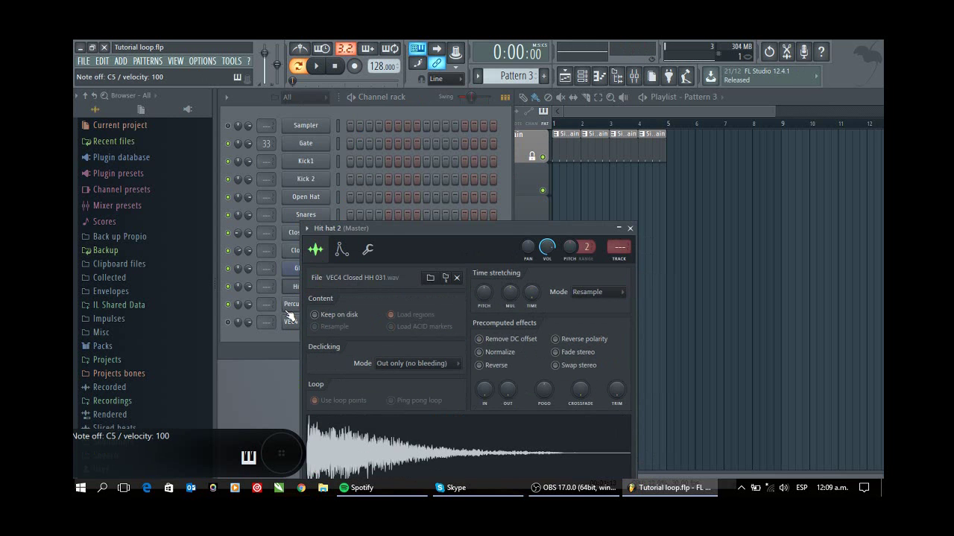
pyautogui.click(294, 273)
pyautogui.click(435, 164)
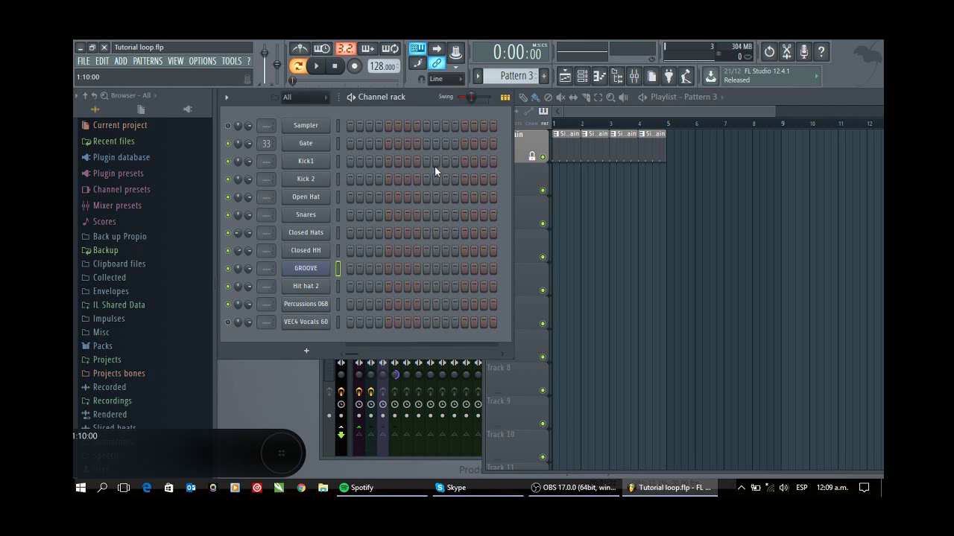
pyautogui.click(296, 270)
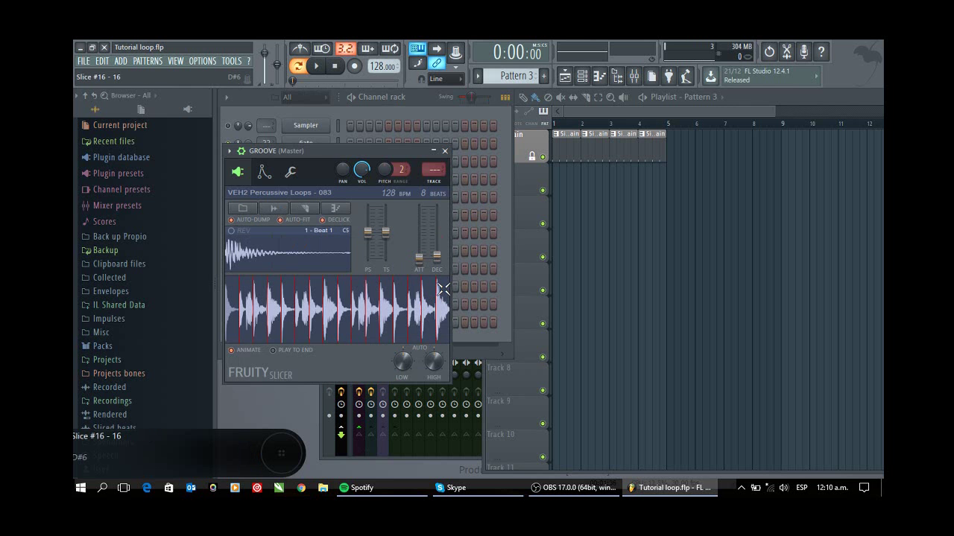
pyautogui.click(445, 151)
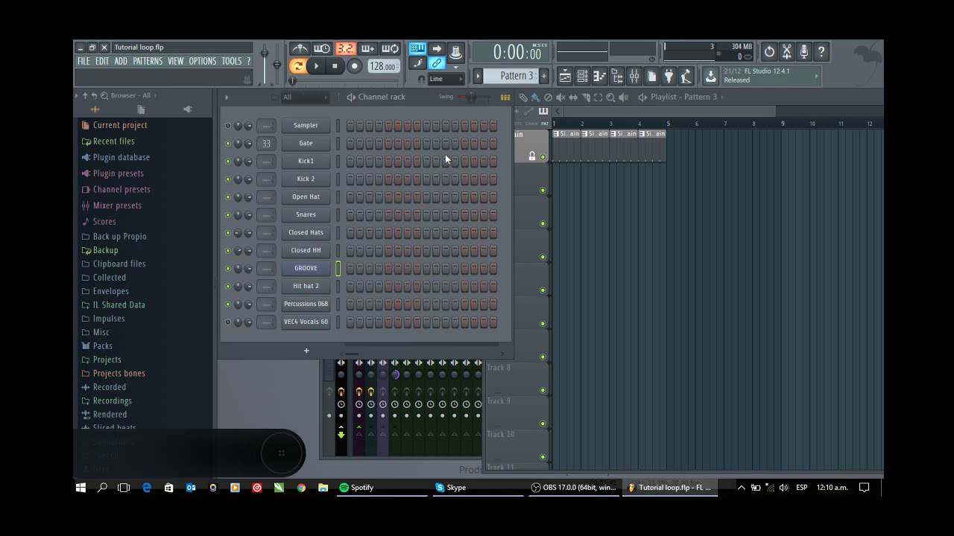
# - Fill Kick1 and Kick 2 on steps 1, 5, 9 and 13 of Pattern 3
pyautogui.rightClick(309, 166)
pyautogui.click(496, 217)
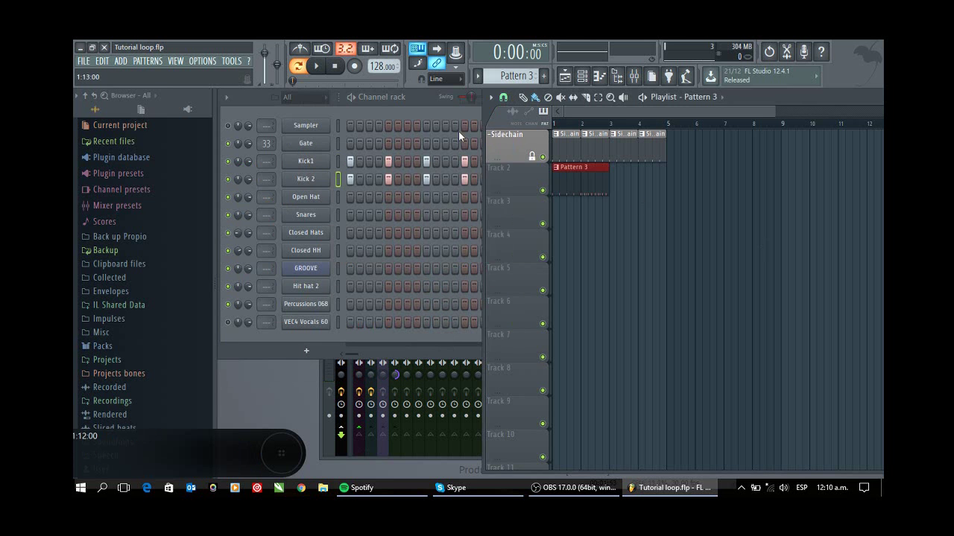
# - Place a second Pattern 3 clip at bar 3 of Track 2 and rename the pattern Kick
pyautogui.click(619, 174)
pyautogui.moveTo(637, 179); pyautogui.dragTo(631, 184)
pyautogui.press('F2')
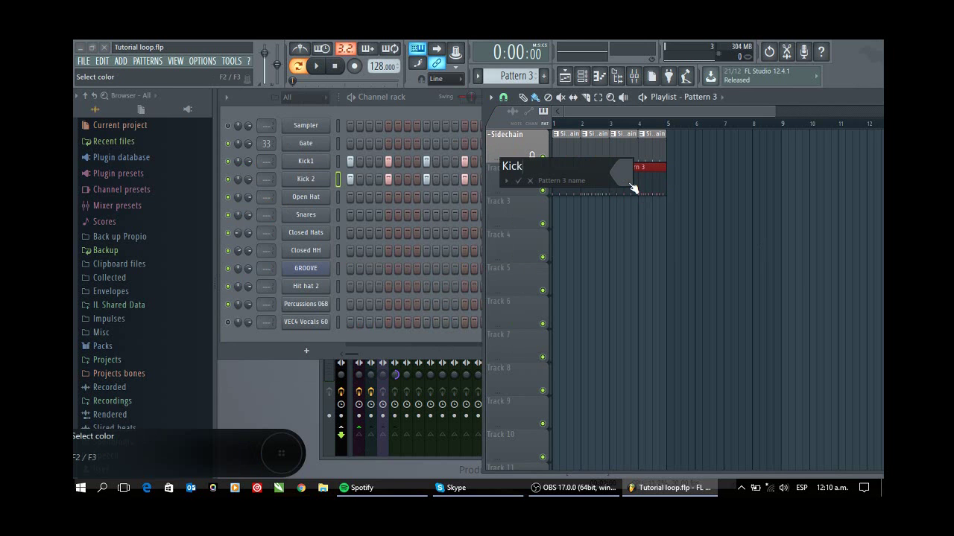
pyautogui.press('Return')
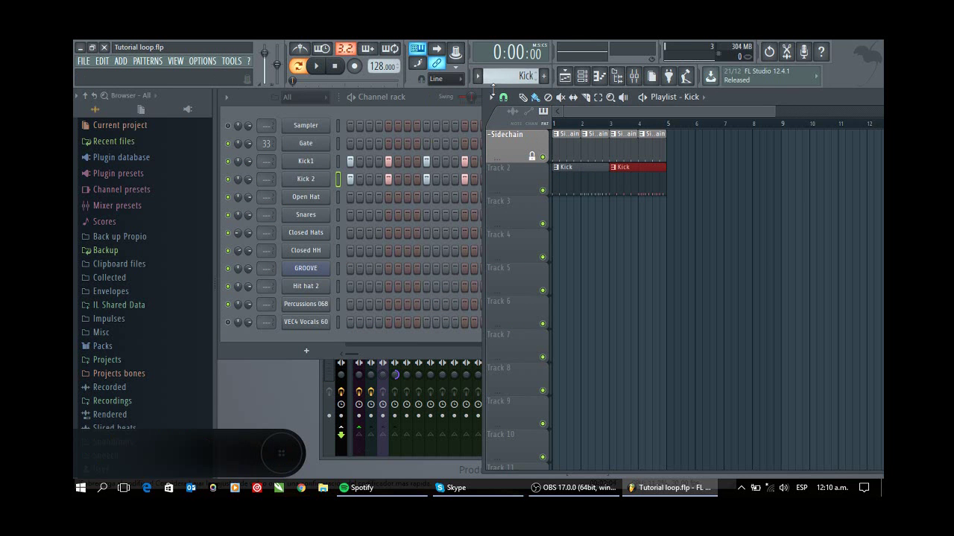
# - In Pattern 4, program Open Hat on steps 3, 7, 11 and 15, and Closed Hats on steps 1–3 and 9–11
pyautogui.scroll(1, 502, 77)
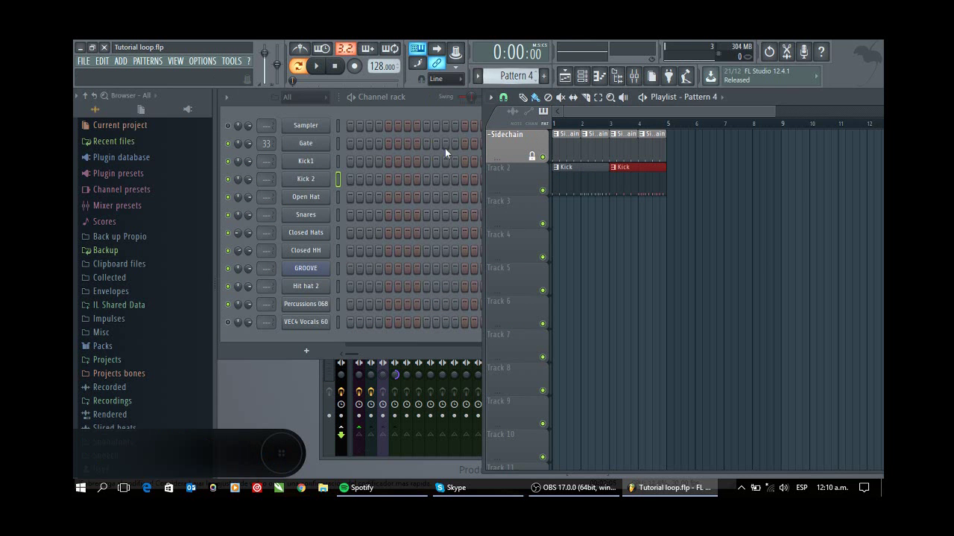
pyautogui.click(368, 198)
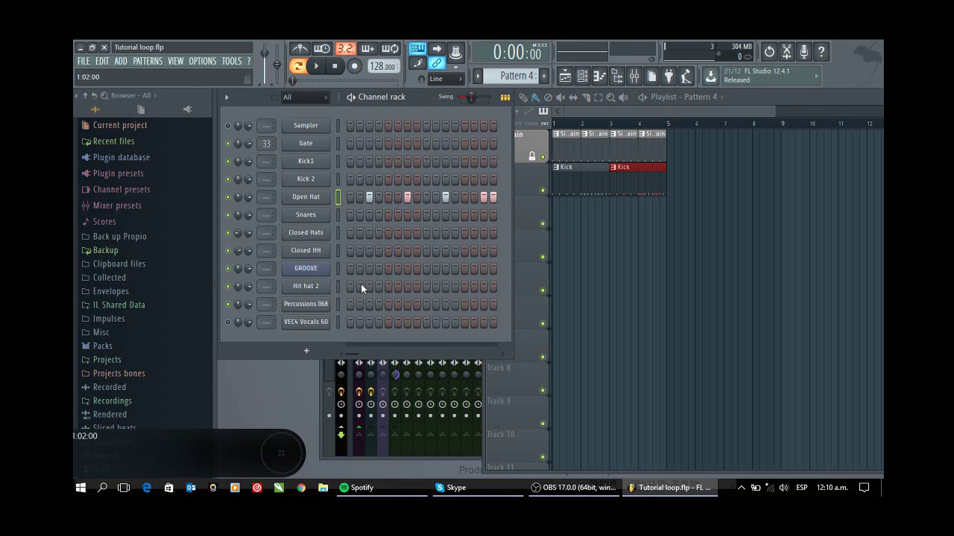
pyautogui.click(318, 235)
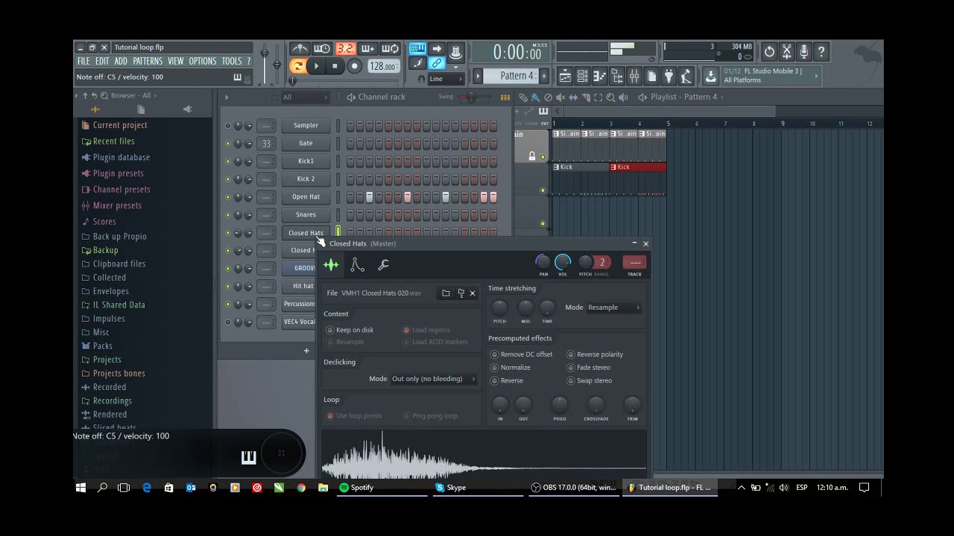
pyautogui.click(409, 99)
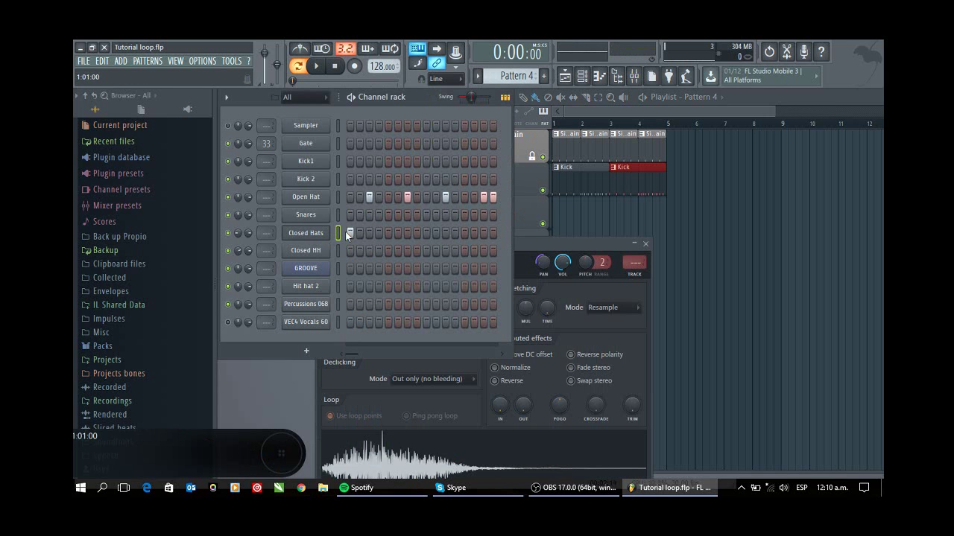
pyautogui.click(426, 234)
pyautogui.click(437, 234)
# - Play Pattern 4 while trying lower and higher main swing amounts, settle near mid-range, and stop playback
pyautogui.moveTo(471, 97); pyautogui.dragTo(461, 97)
pyautogui.click(321, 69)
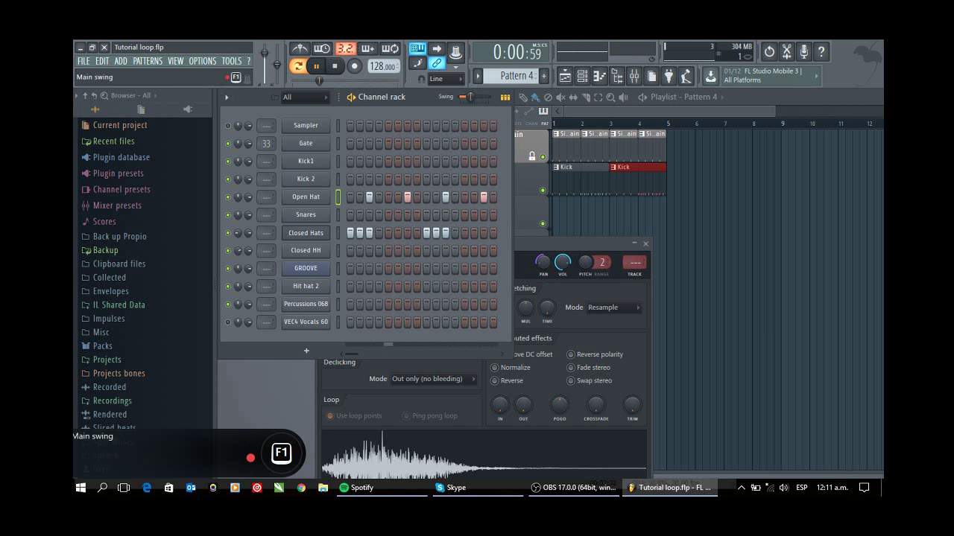
pyautogui.moveTo(471, 99); pyautogui.dragTo(488, 97)
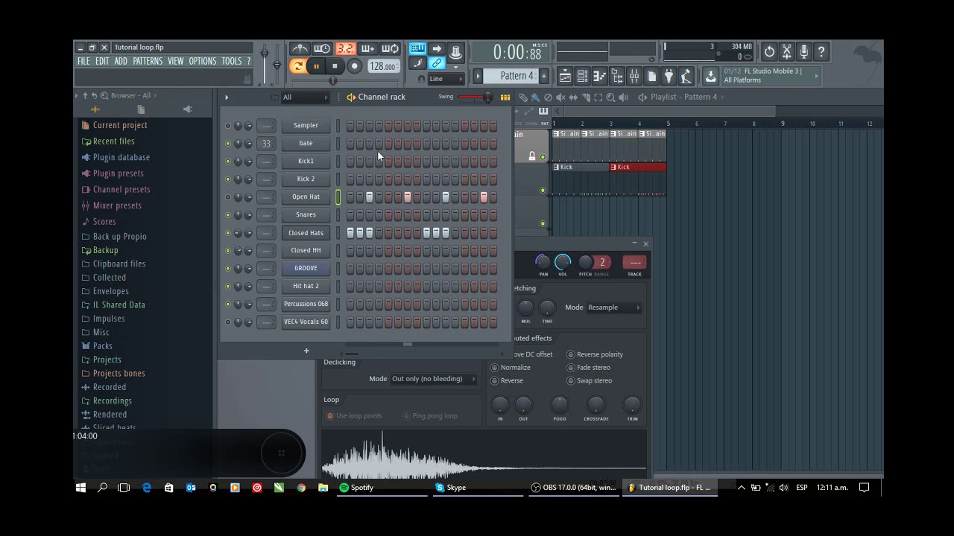
pyautogui.moveTo(489, 99); pyautogui.dragTo(466, 100)
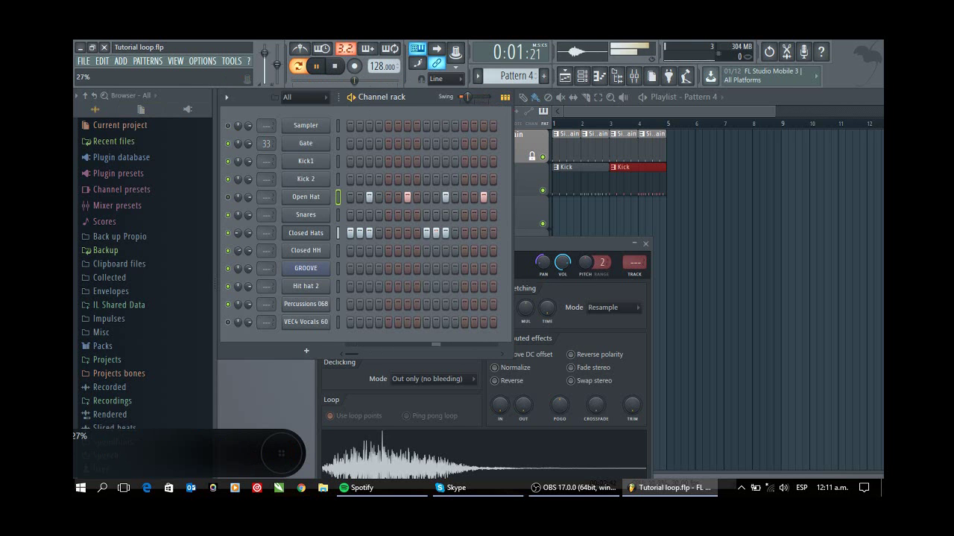
pyautogui.moveTo(468, 98); pyautogui.dragTo(470, 98)
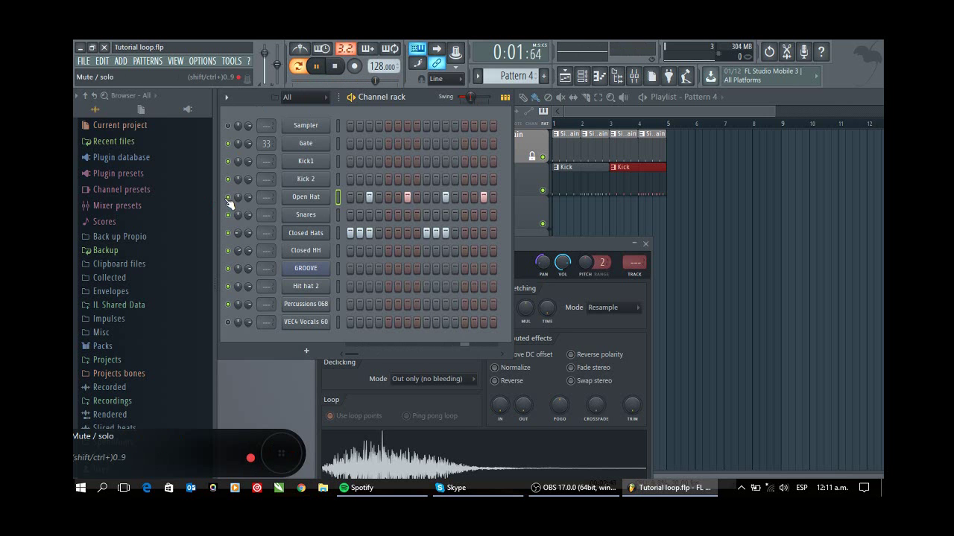
pyautogui.press('space')
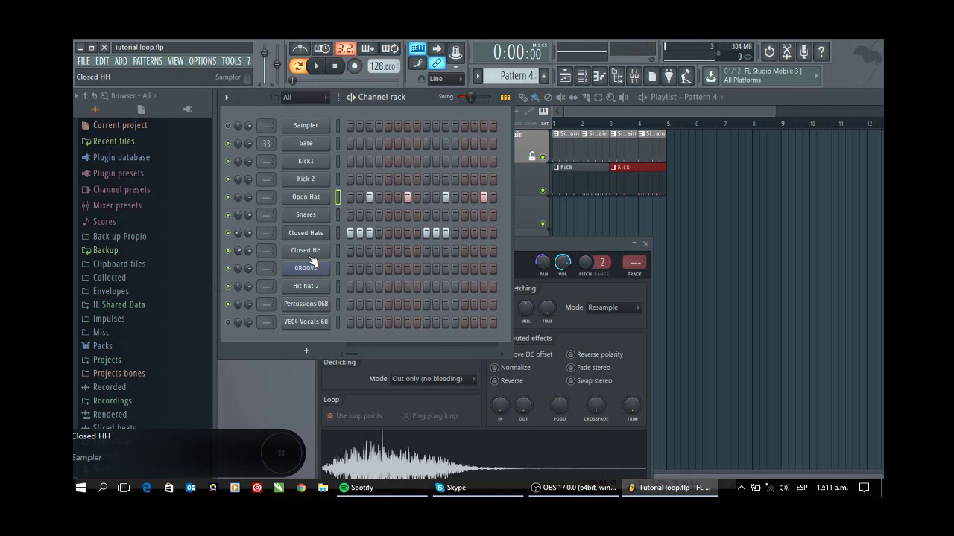
# - Preview Closed HH and Hit hat 2, add Hit hat 2 hits on steps 3 and 7, and play the pattern
pyautogui.click(311, 254)
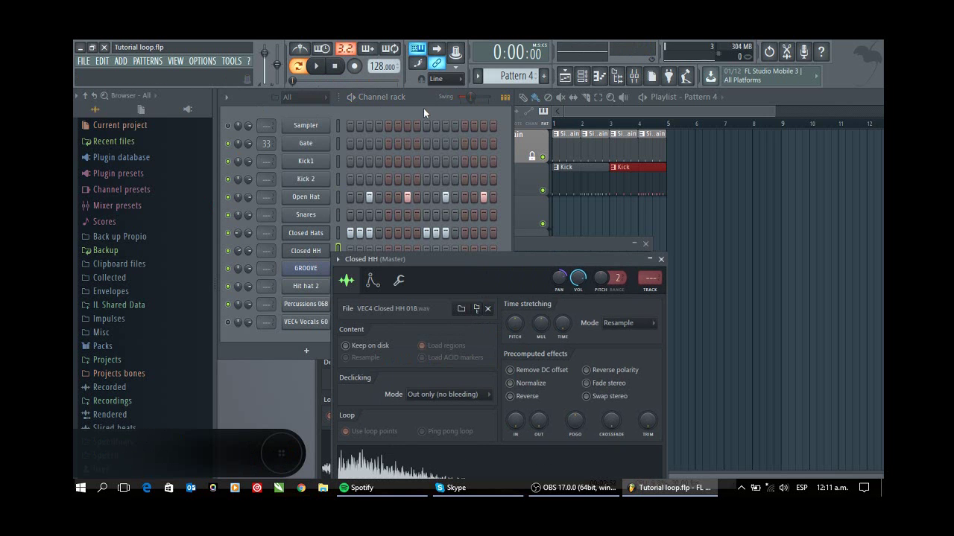
pyautogui.click(423, 107)
pyautogui.click(321, 286)
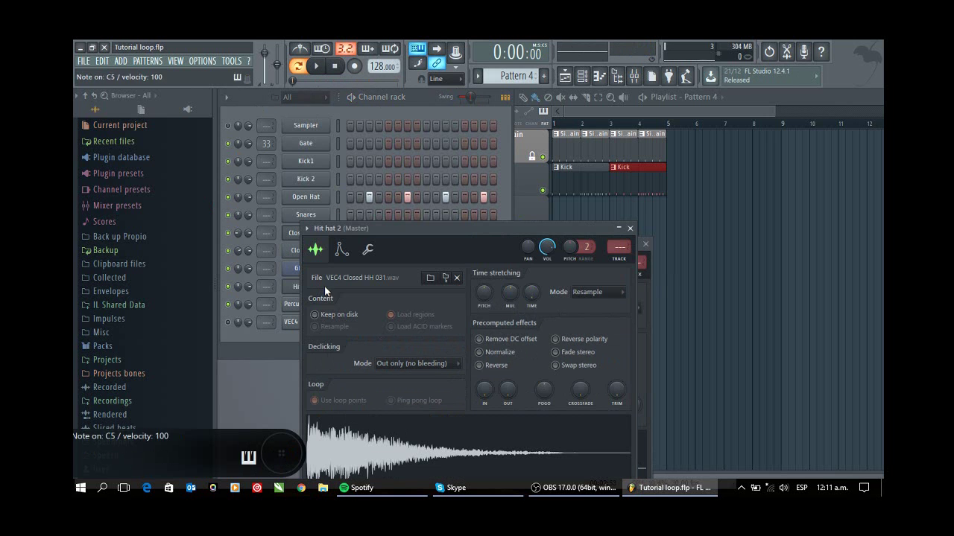
pyautogui.click(416, 105)
pyautogui.click(369, 288)
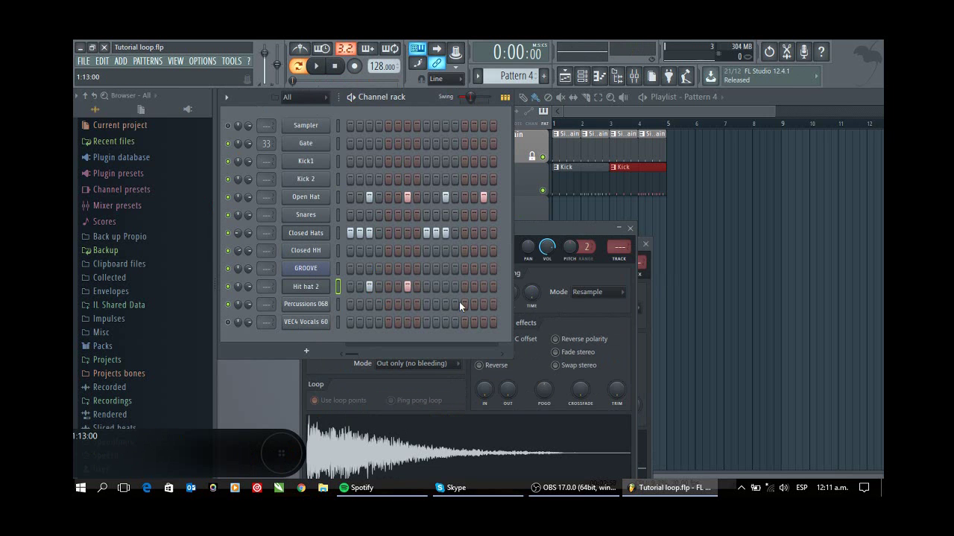
pyautogui.press('space')
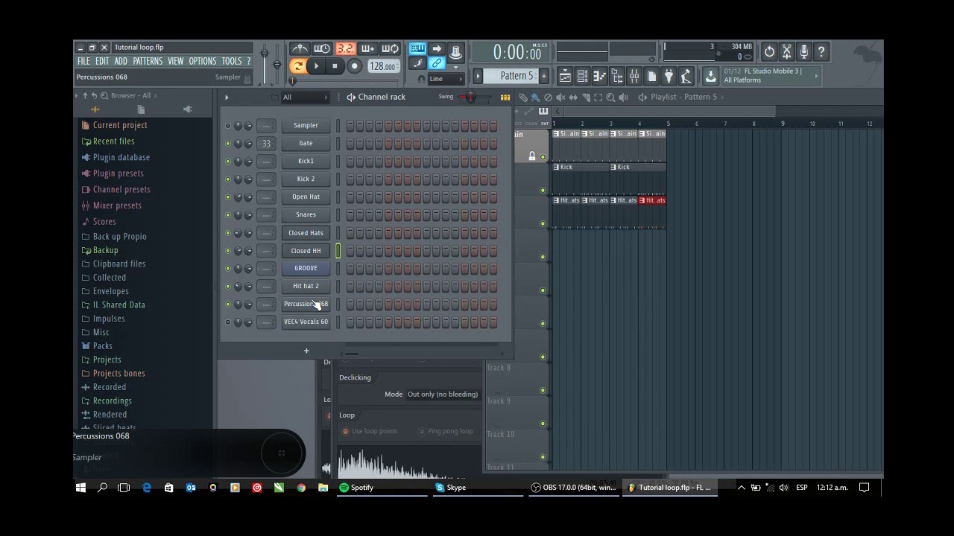
# - Preview the Percussions 068 sample and audition it with several repeated notes
pyautogui.click(313, 304)
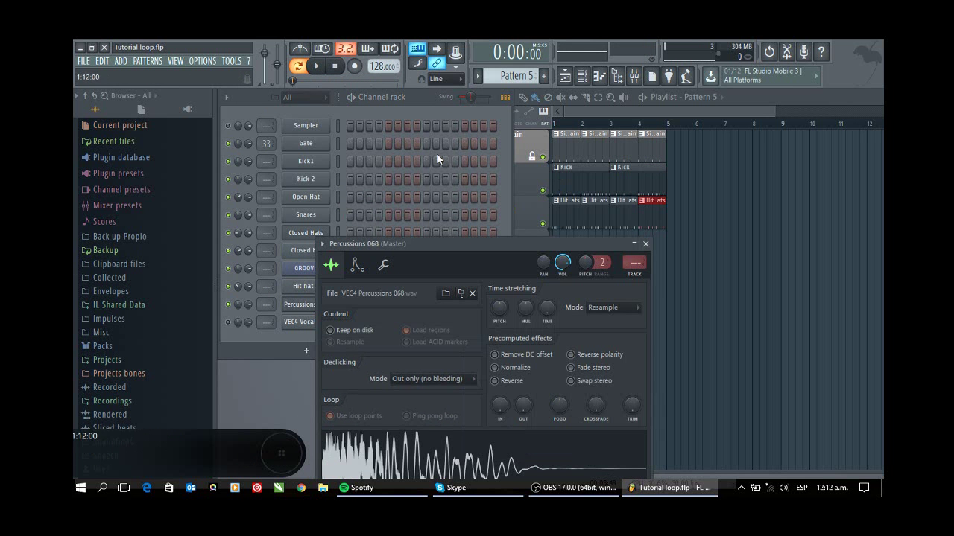
pyautogui.click(513, 161)
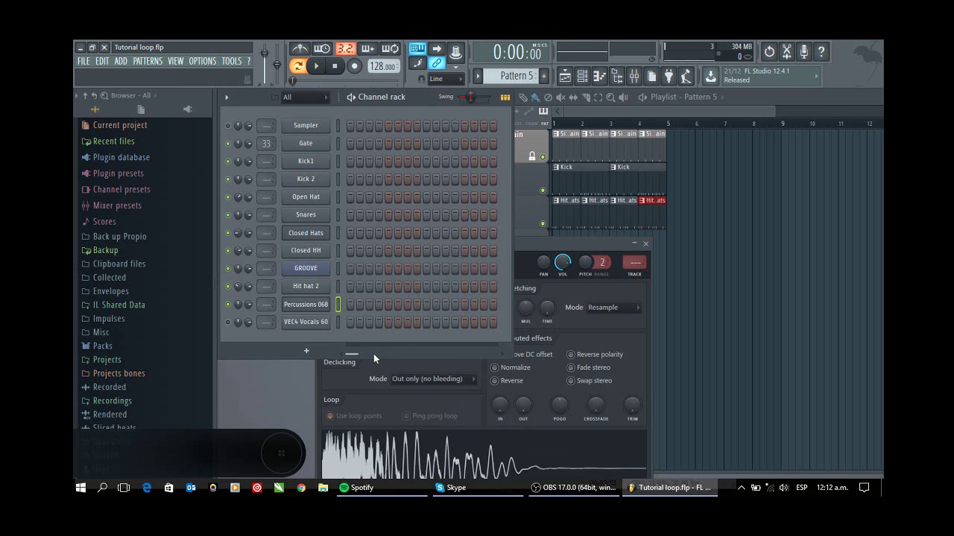
pyautogui.press('z')
pyautogui.press('z')
pyautogui.press('z')
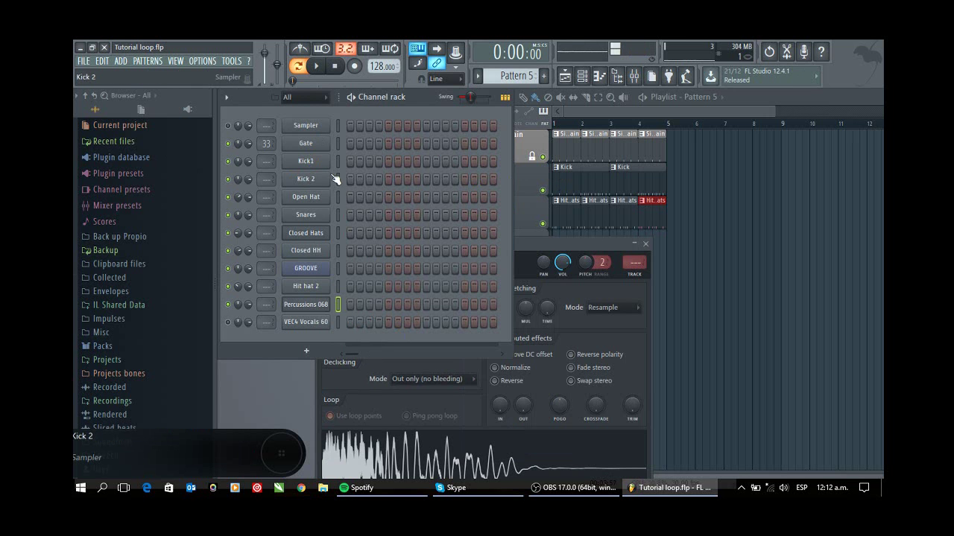
# - Fill Kick1 on every fourth step of Pattern 5 as a timing guide and start playback
pyautogui.rightClick(317, 161)
pyautogui.click(460, 211)
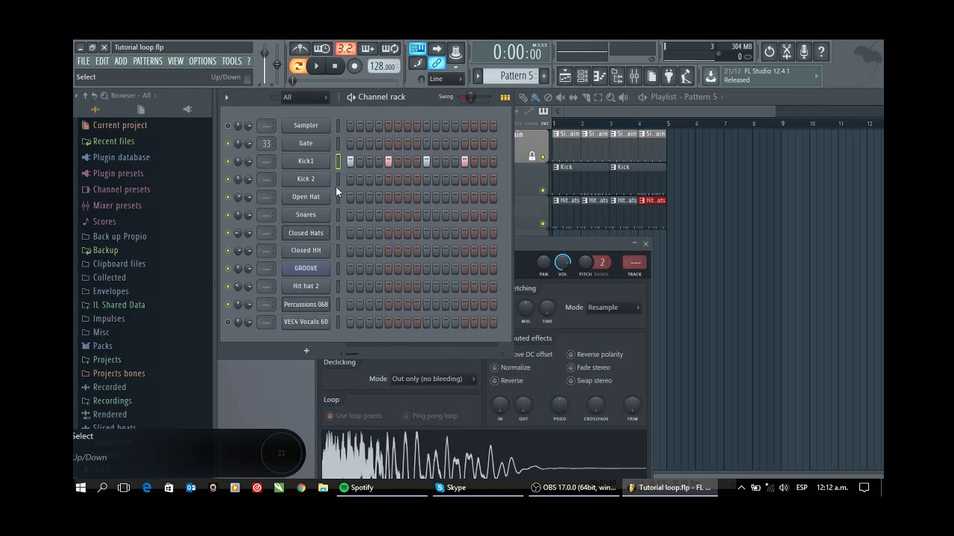
pyautogui.press('space')
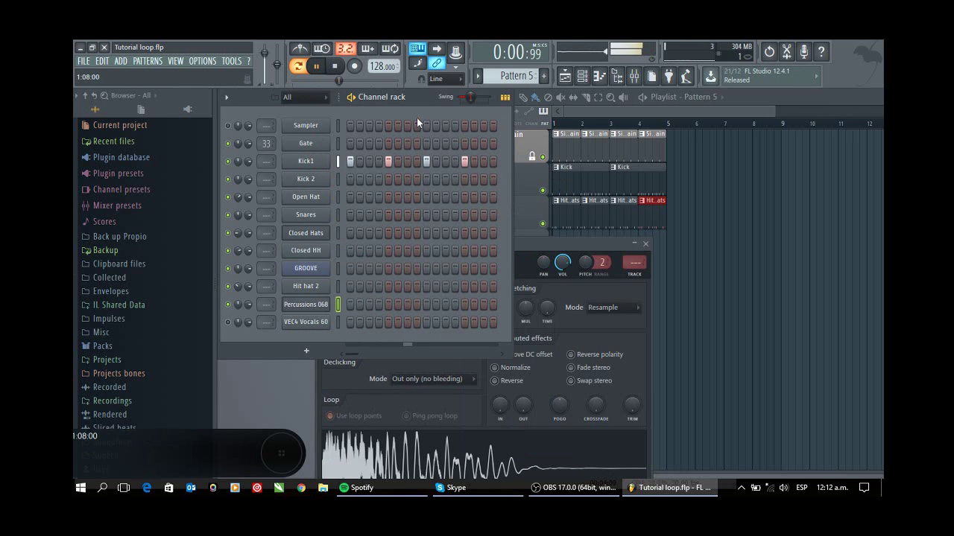
# - Program Percussions 068 on steps 4, 7, 12 and 15, and clear all Kick1 steps from Pattern 5
pyautogui.click(378, 305)
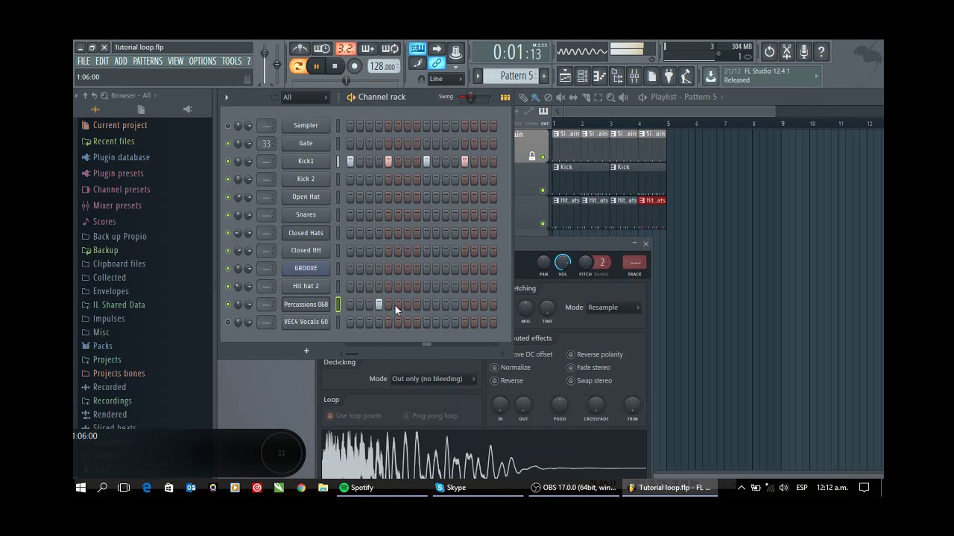
pyautogui.click(408, 305)
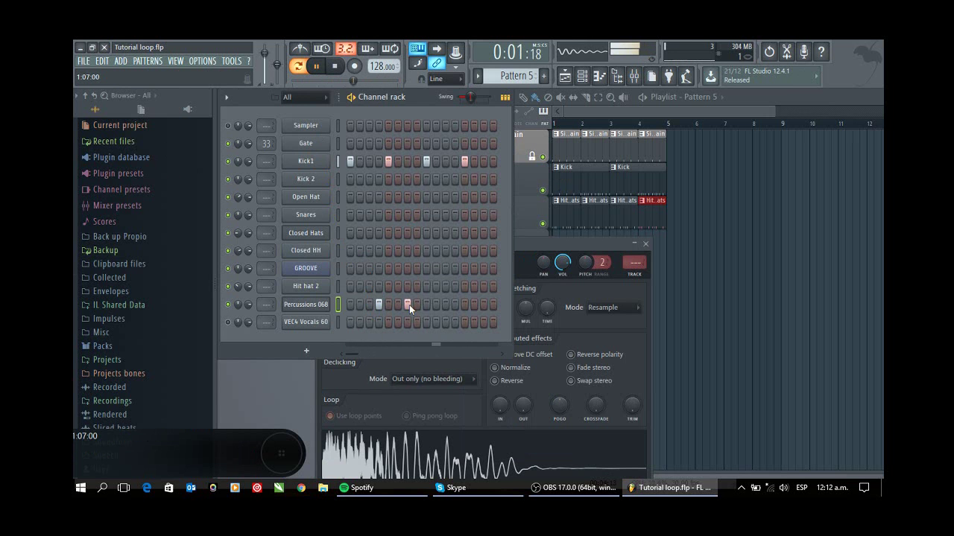
pyautogui.click(455, 305)
pyautogui.click(482, 306)
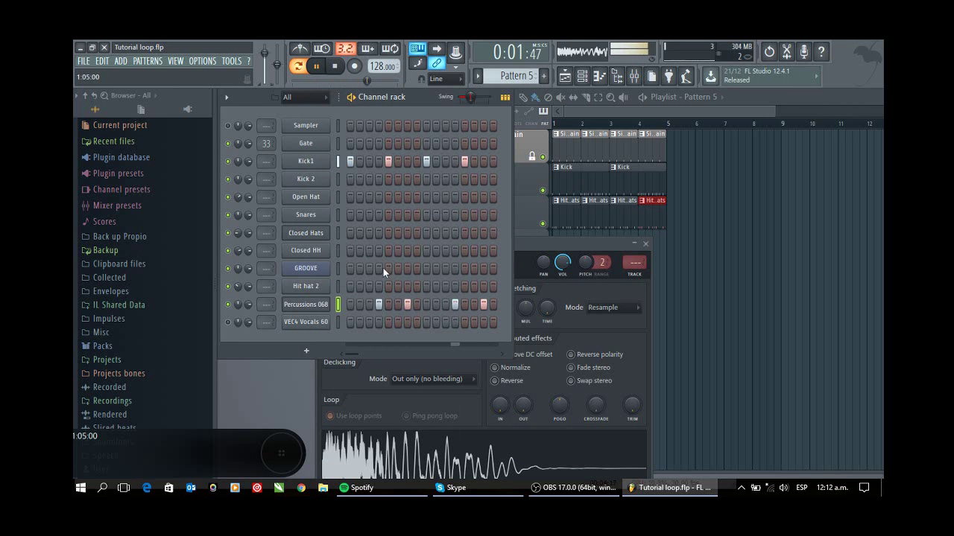
pyautogui.moveTo(356, 162); pyautogui.dragTo(492, 163)
pyautogui.click(350, 161)
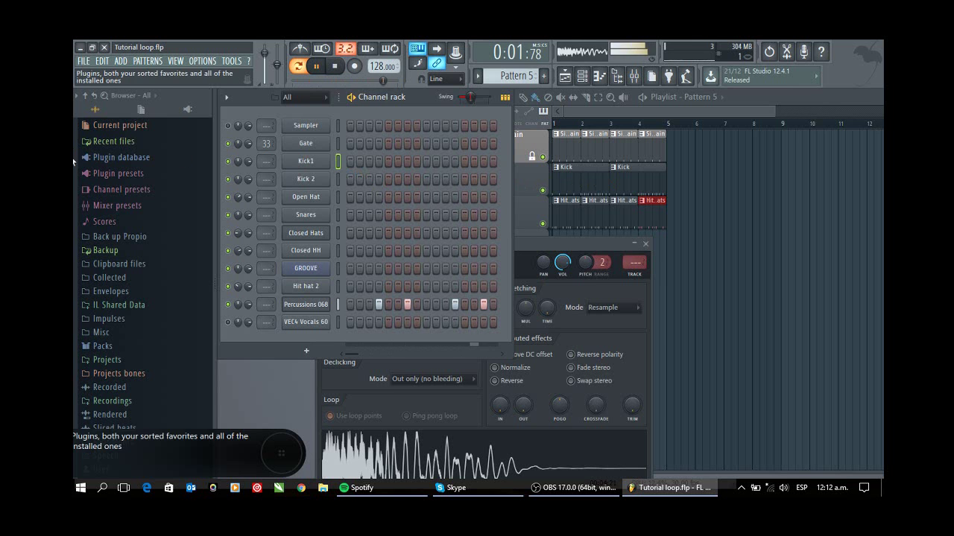
# - Stop playback, place Pattern 5 on Track 4 across bars 1 to 4, and rename it Percussion Groove
pyautogui.press('space')
pyautogui.press('F2')
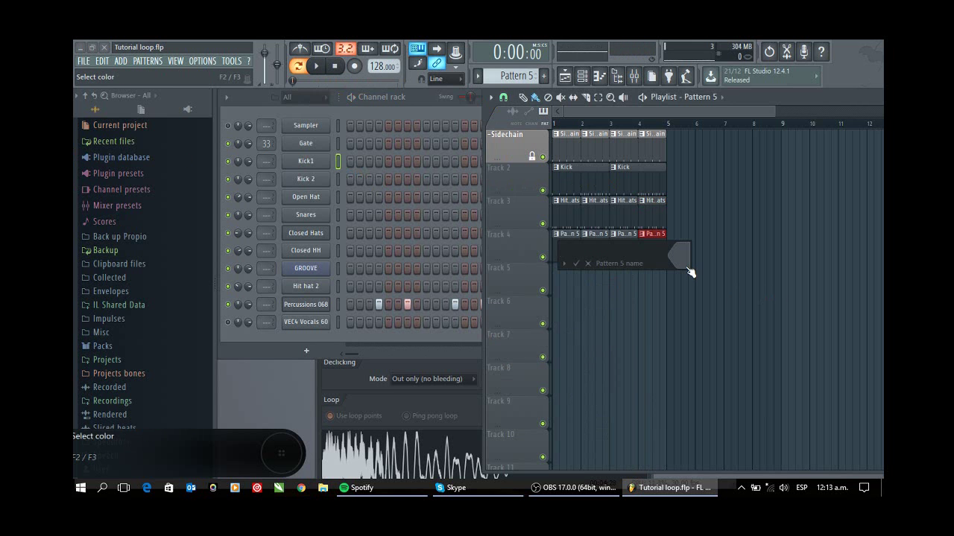
pyautogui.write('Pe')
pyautogui.write('r')
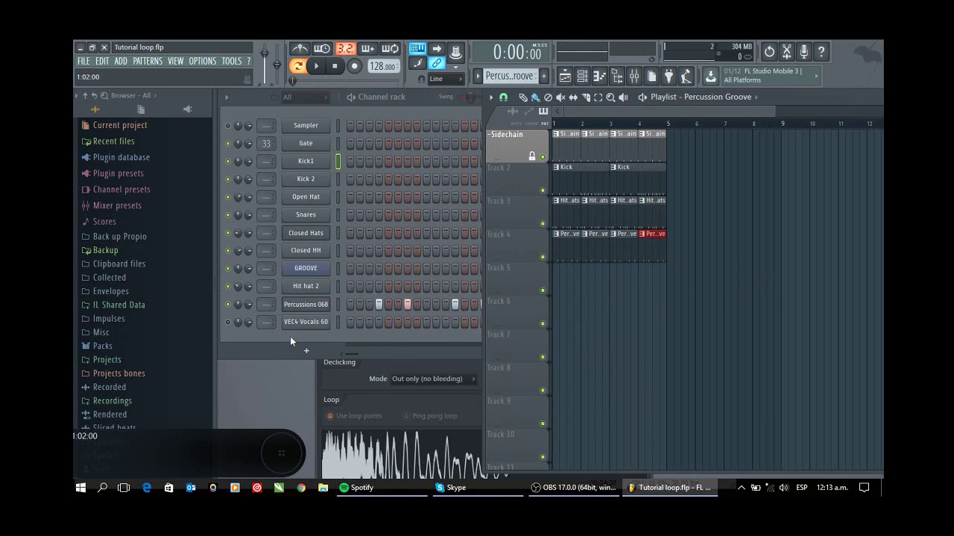
# - Create Pattern 6 and slice the GROOVE channel's percussion loop into 1/2 beat slices
pyautogui.press('KP_Add')
pyautogui.click(313, 270)
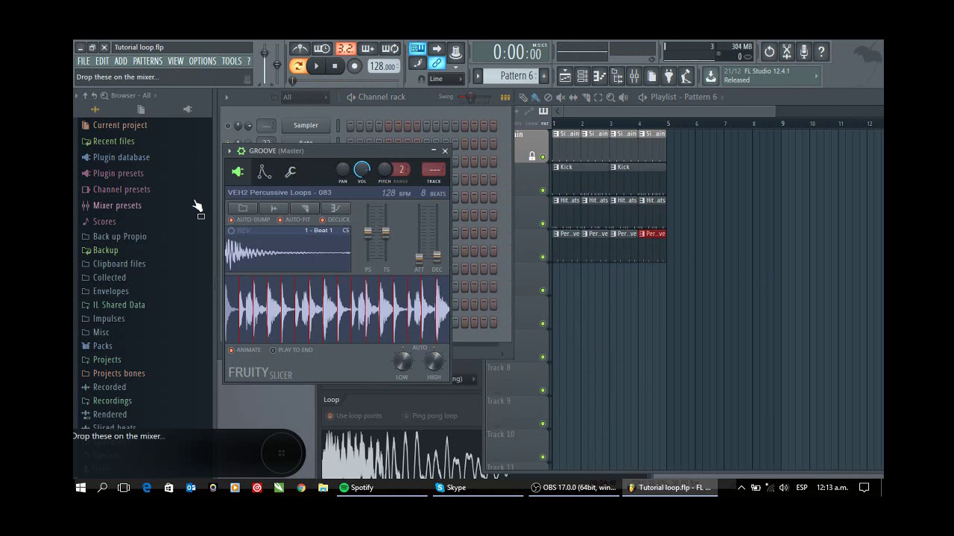
pyautogui.moveTo(354, 149); pyautogui.dragTo(755, 185)
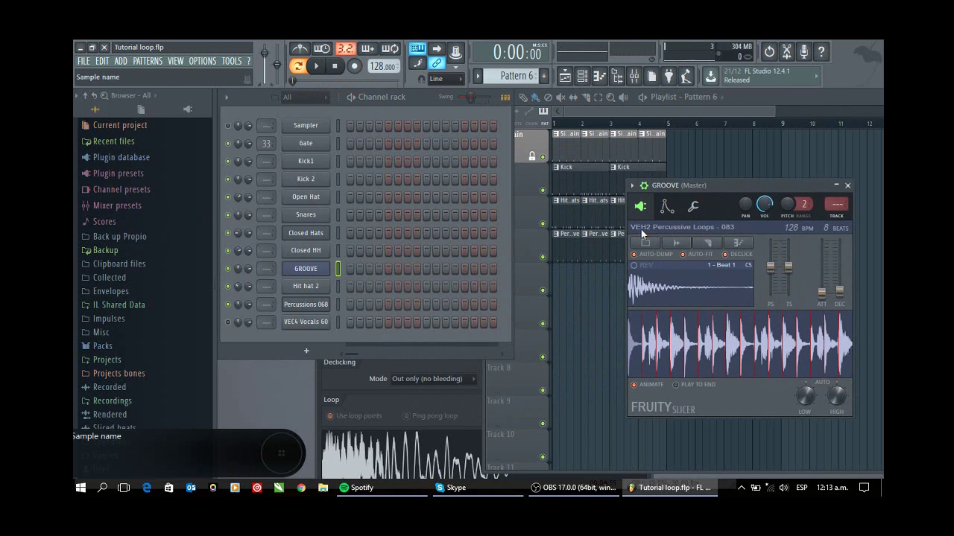
pyautogui.click(710, 244)
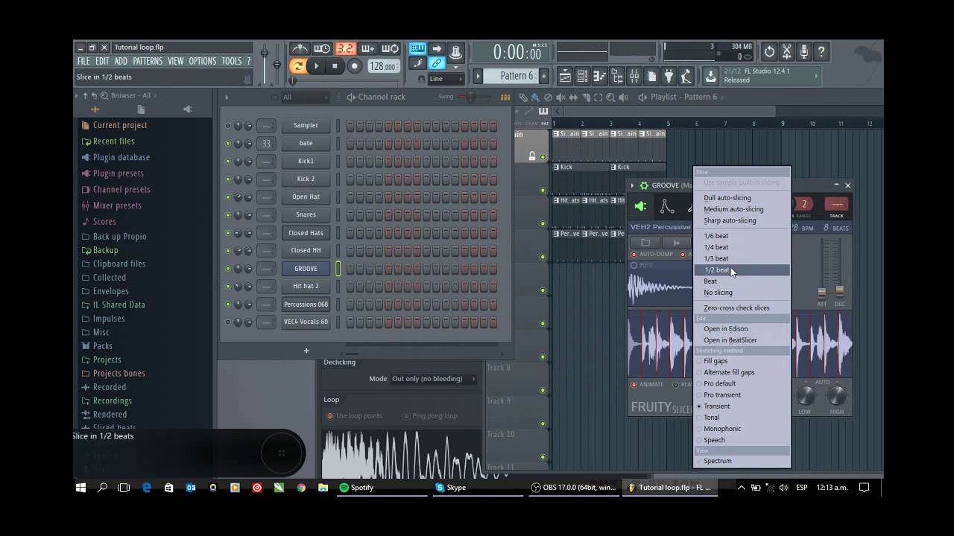
pyautogui.click(730, 270)
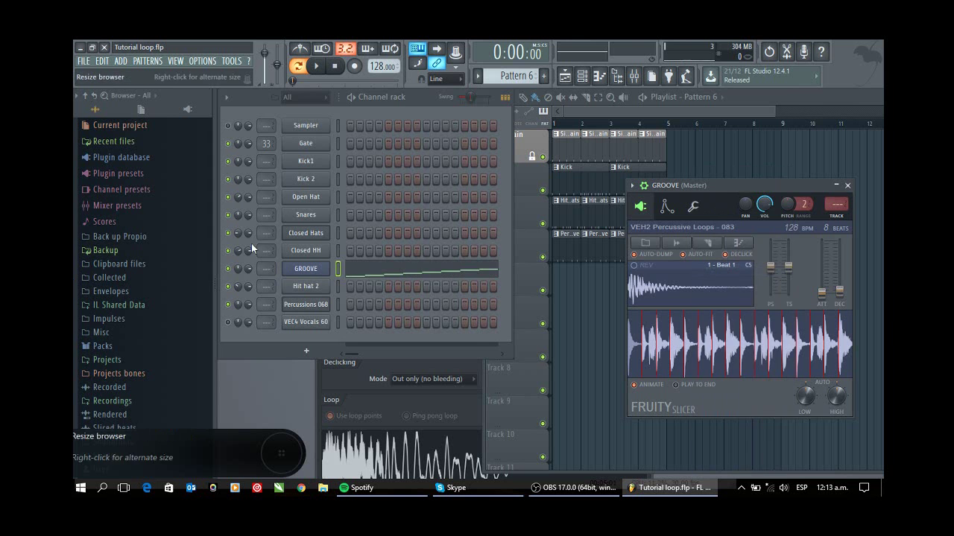
# - Rearrange GROOVE's first four notes in the piano roll to slices 1, 2, 1 and 3, and delete the remaining notes
pyautogui.click(412, 270)
pyautogui.moveTo(377, 110); pyautogui.dragTo(703, 142)
pyautogui.scroll(-5, 634, 209)
pyautogui.scroll(-3, 637, 240)
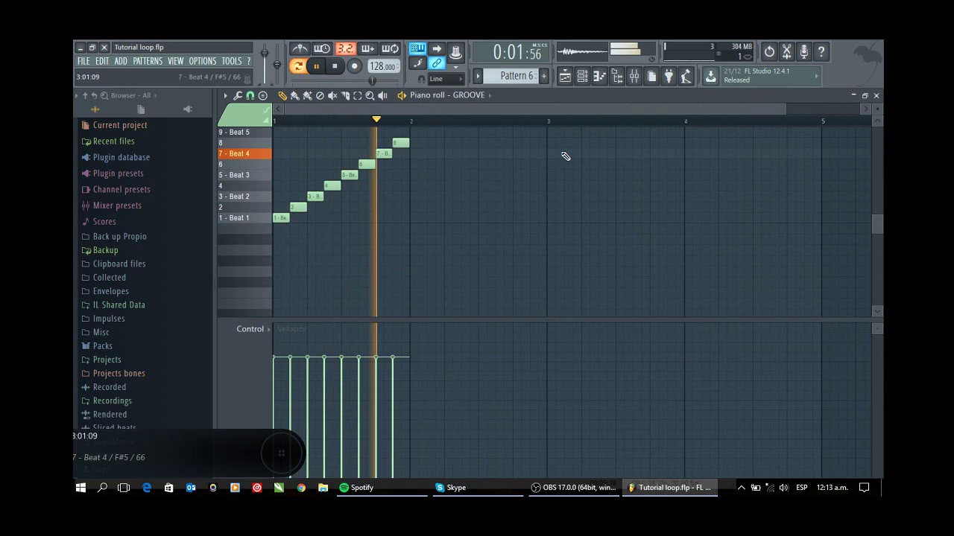
pyautogui.moveTo(337, 199); pyautogui.dragTo(333, 218)
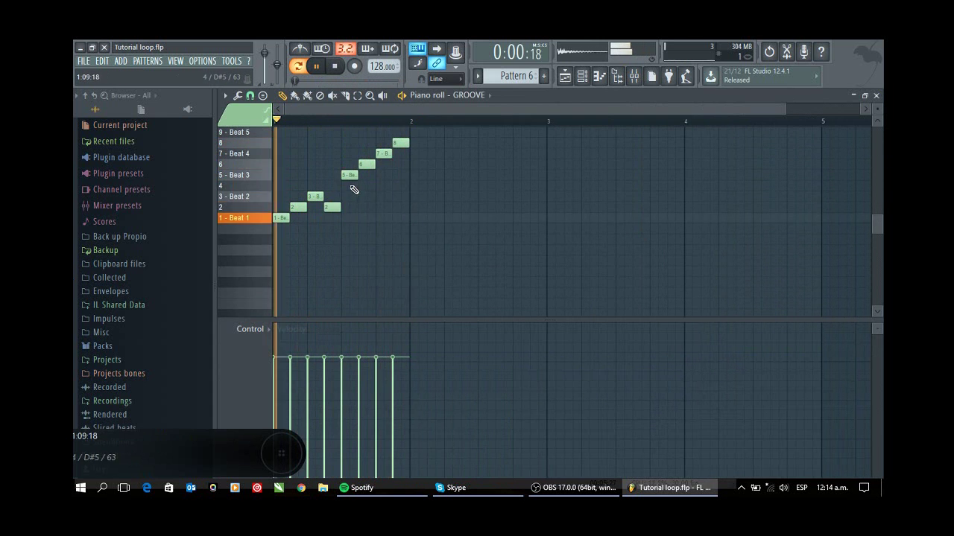
pyautogui.click(315, 217)
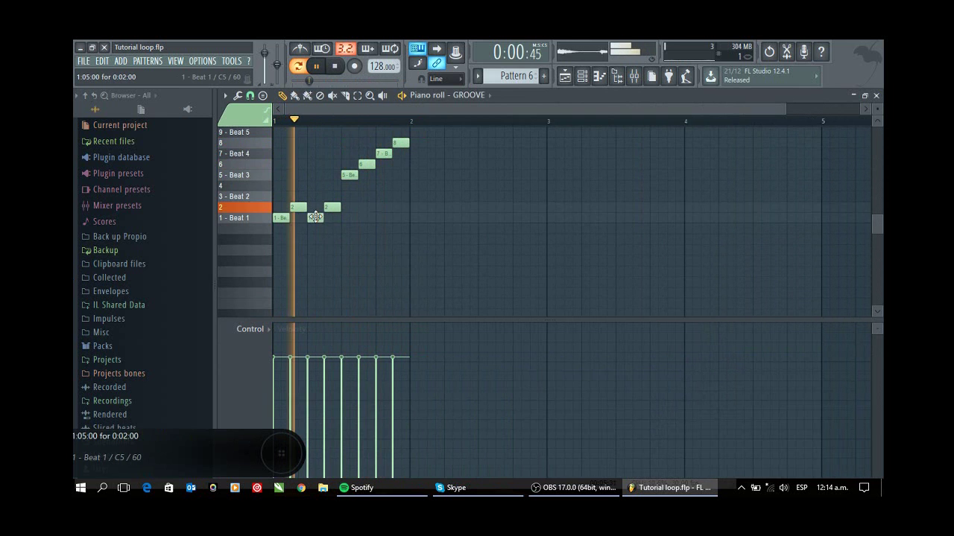
pyautogui.moveTo(330, 202); pyautogui.dragTo(330, 196)
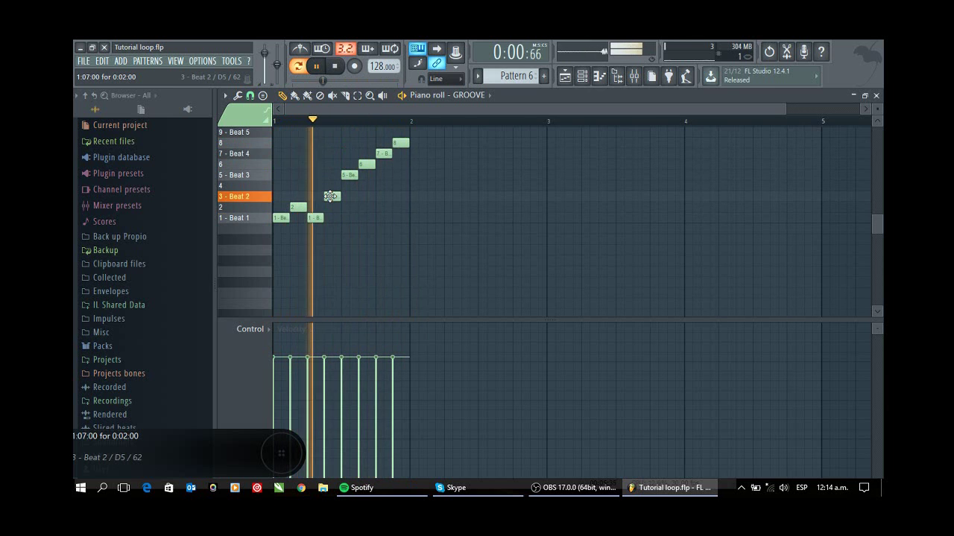
pyautogui.moveTo(351, 179); pyautogui.dragTo(424, 127)
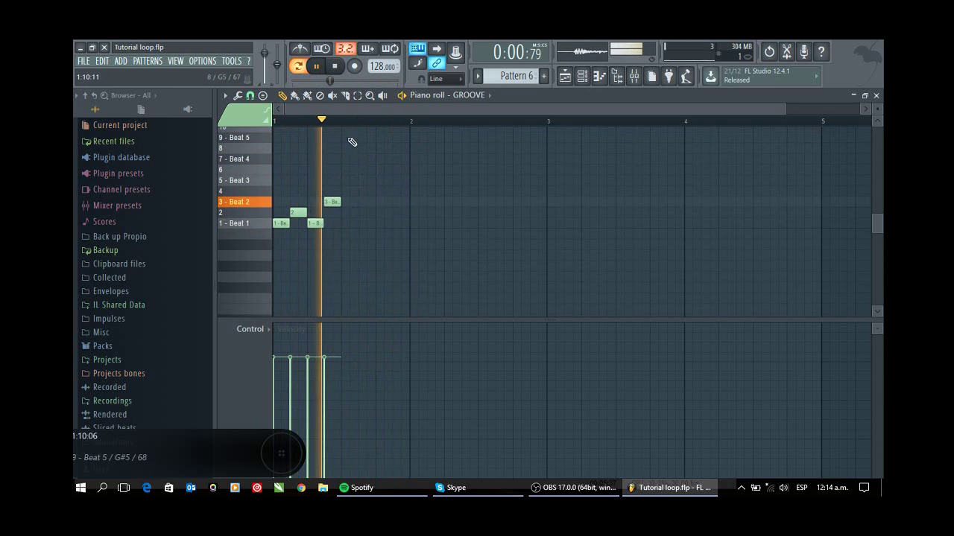
# - Extend the four-note GROOVE phrase to two bars and place Pattern 6 twice on Track 5, covering bars 1 to 4
pyautogui.hotkey('ctrl', 'a')
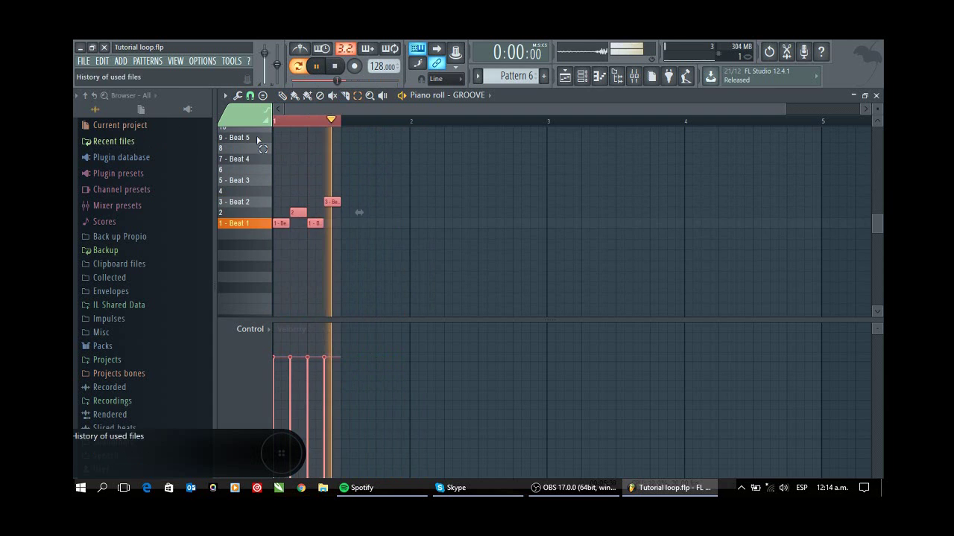
pyautogui.moveTo(784, 109); pyautogui.dragTo(673, 153)
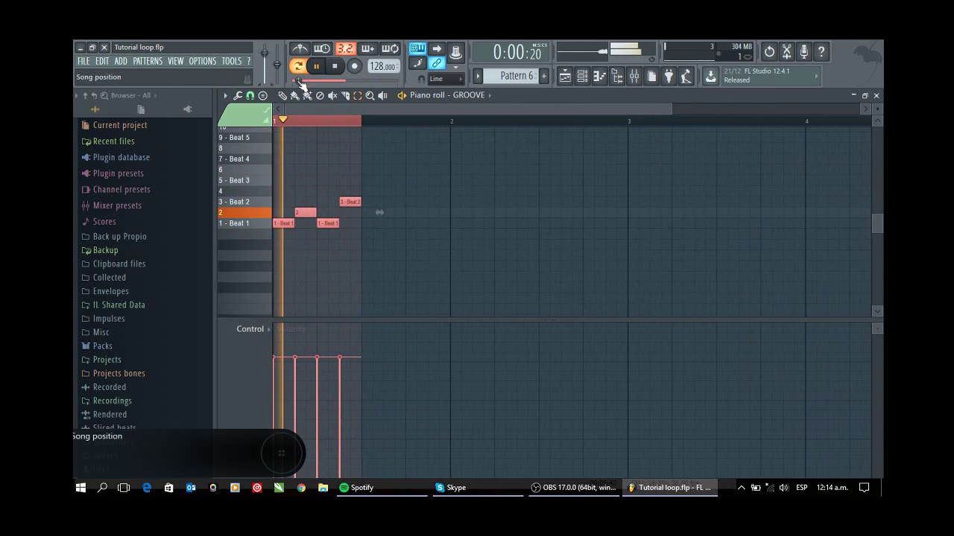
pyautogui.press('space')
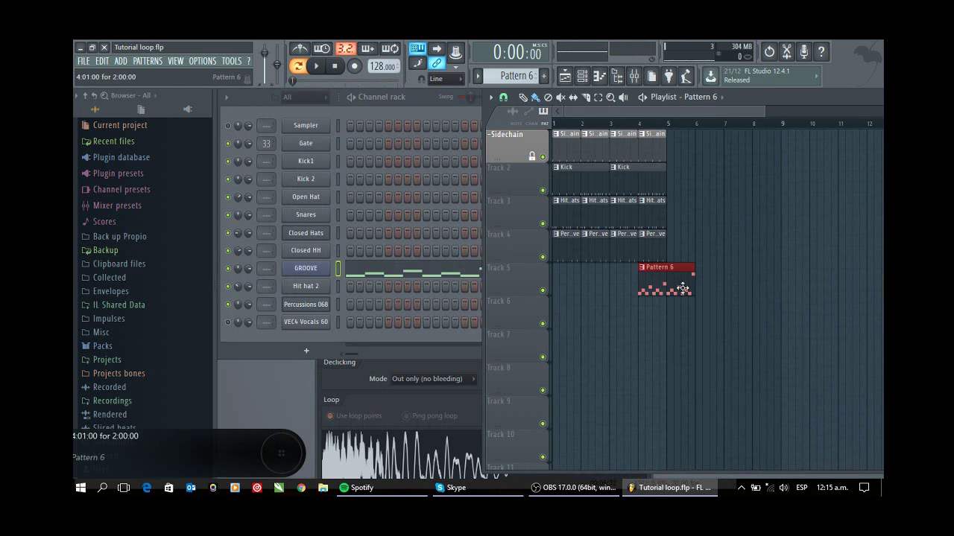
pyautogui.moveTo(682, 289); pyautogui.dragTo(412, 281)
pyautogui.moveTo(669, 277); pyautogui.dragTo(626, 281)
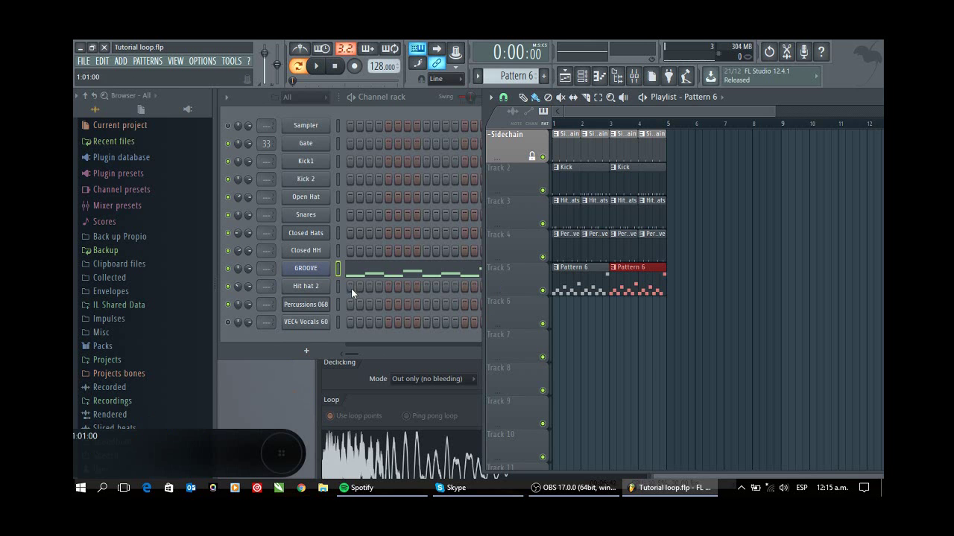
# - Switch to the empty Pattern 8 and unmute the VEC4 Vocals 60 channel
pyautogui.click(316, 323)
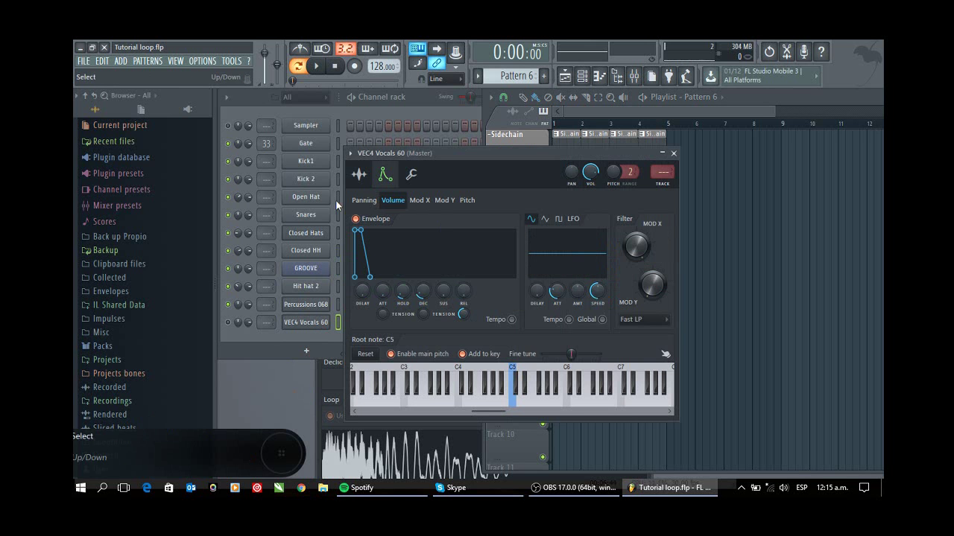
pyautogui.click(343, 117)
pyautogui.click(593, 110)
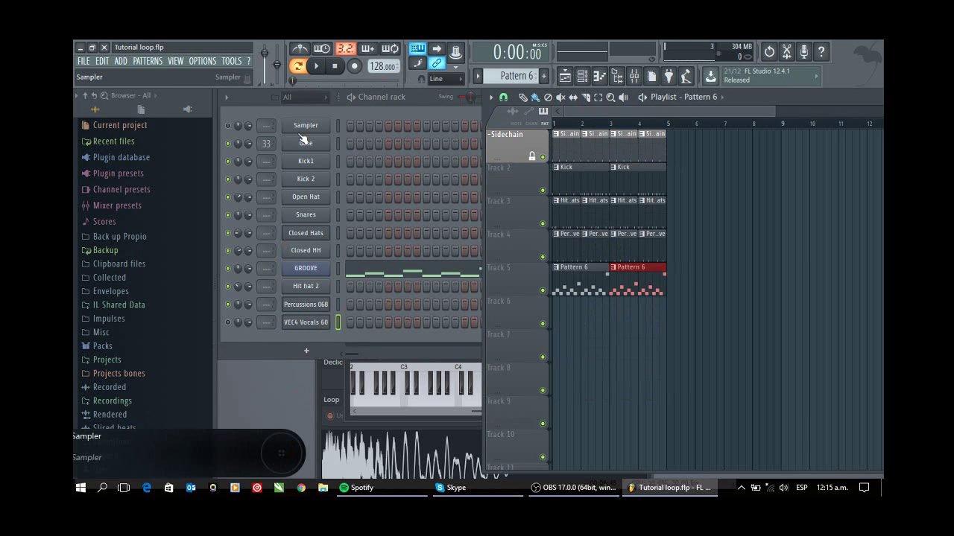
pyautogui.moveTo(502, 77); pyautogui.dragTo(503, 84)
pyautogui.click(395, 111)
pyautogui.click(301, 327)
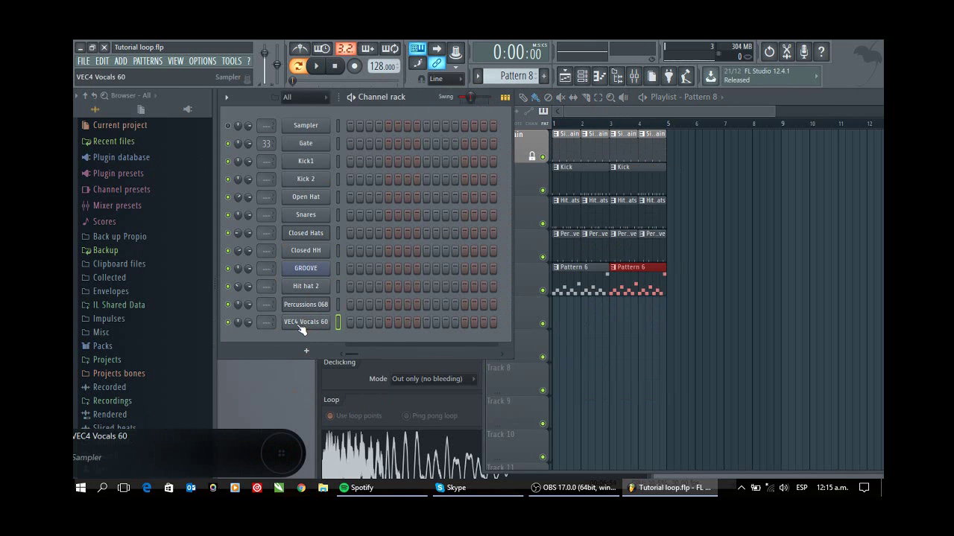
# - Show the VEC4 Vocals 60 sample's waveform and settings, and preview the sample
pyautogui.click(316, 322)
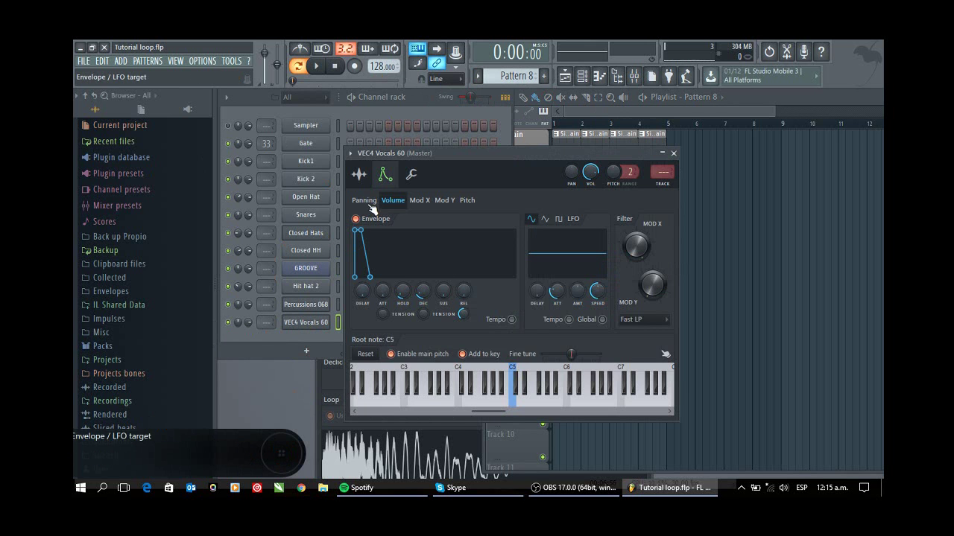
pyautogui.click(358, 175)
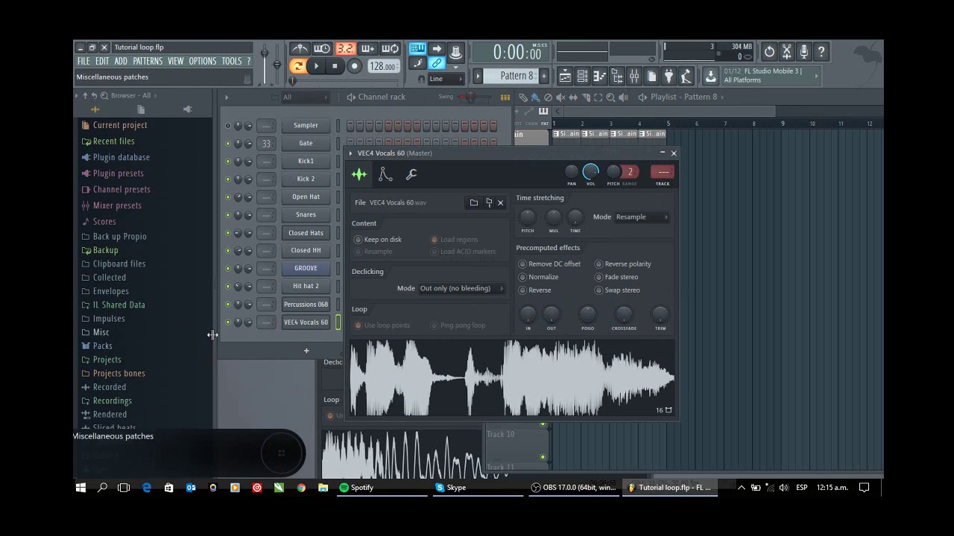
pyautogui.click(313, 326)
pyautogui.click(314, 326)
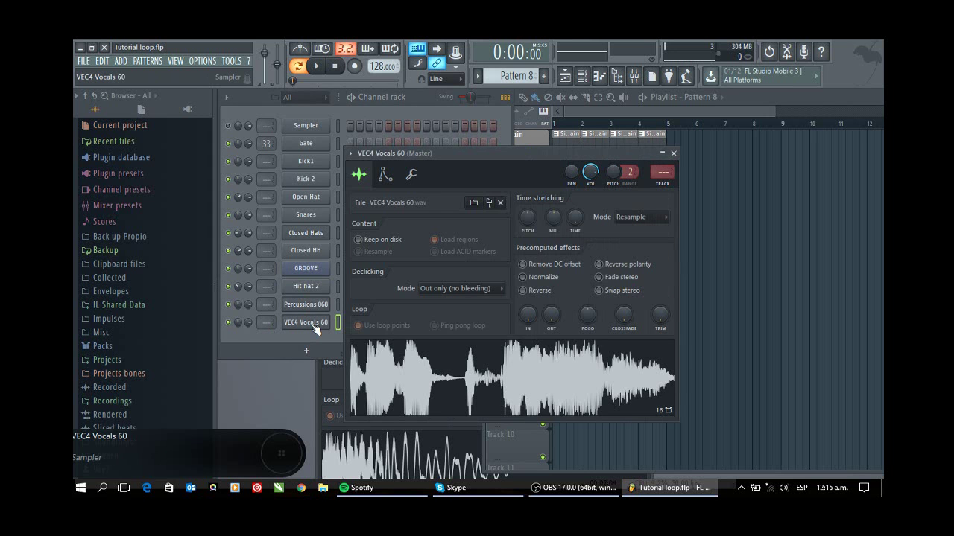
pyautogui.press('q')
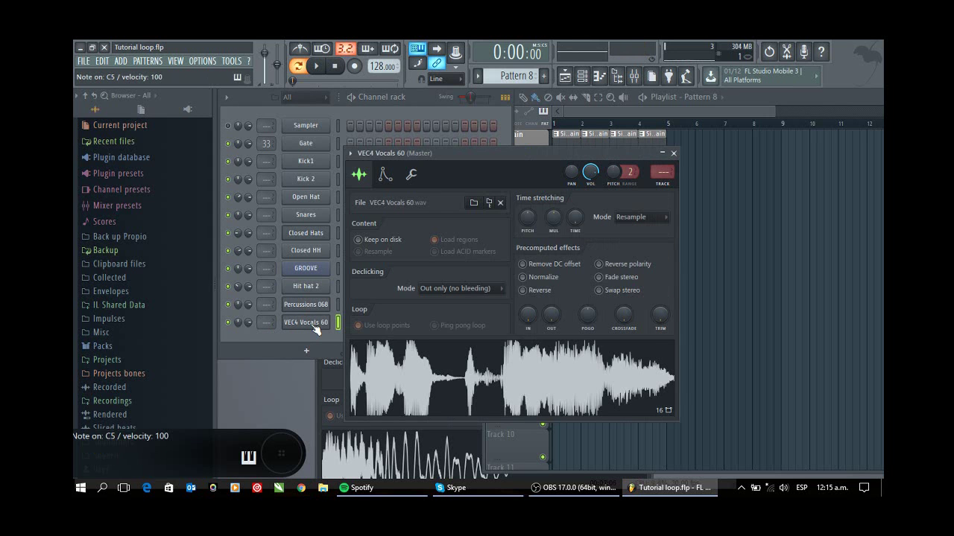
# - Add a short attack to the VEC4 Vocals 60 volume envelope, auditioning the sample on C5 while adjusting it
pyautogui.click(385, 176)
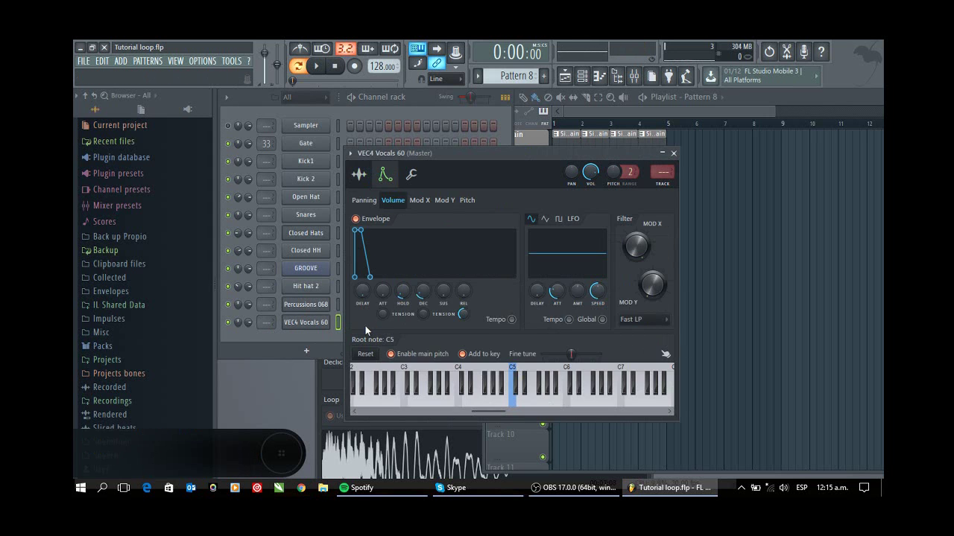
pyautogui.moveTo(385, 296); pyautogui.dragTo(383, 284)
pyautogui.press('q')
pyautogui.press('q')
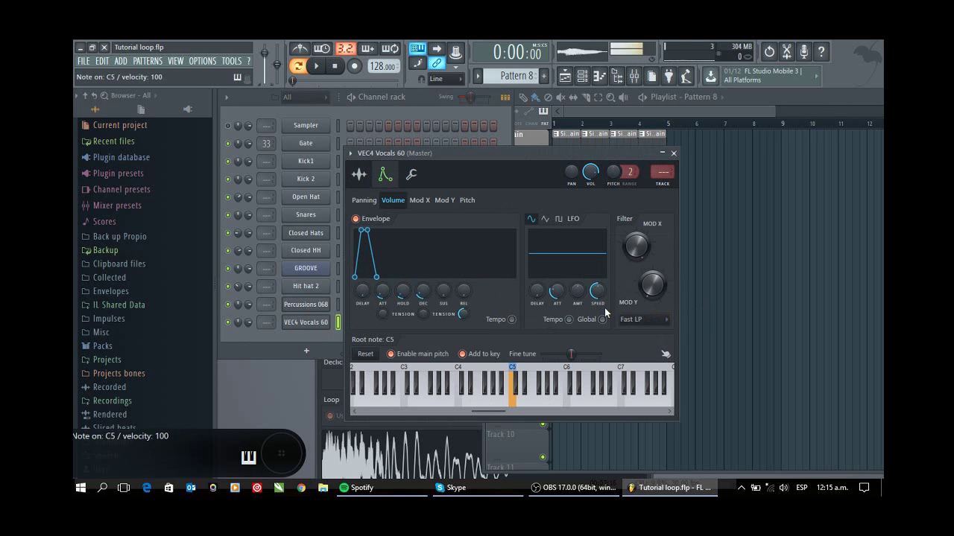
pyautogui.moveTo(381, 296); pyautogui.dragTo(381, 300)
pyautogui.press('q')
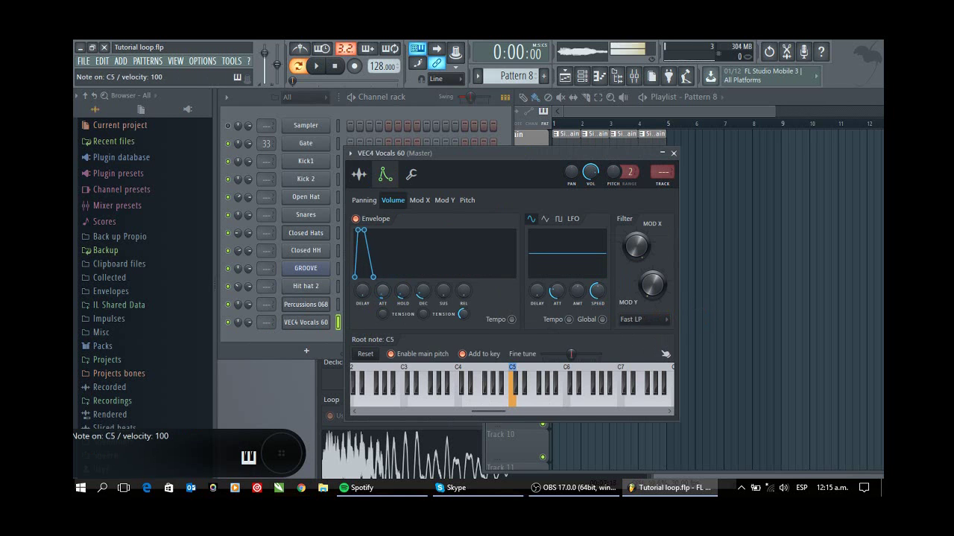
# - Fill Kick1 on every fourth step of Pattern 8 as a guide, and add VEC4 Vocals 60 C5 notes on steps 4, 7, 12 and 15
pyautogui.rightClick(328, 159)
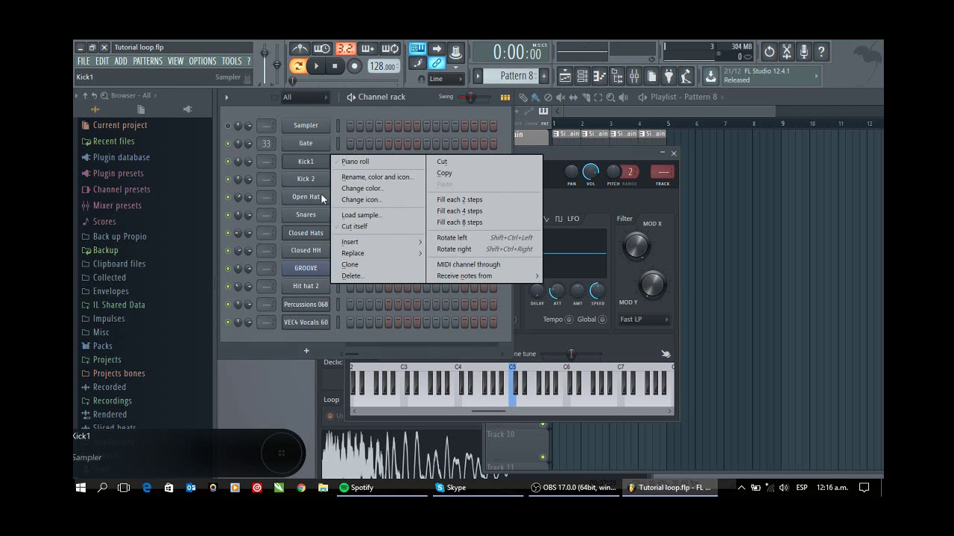
pyautogui.click(454, 218)
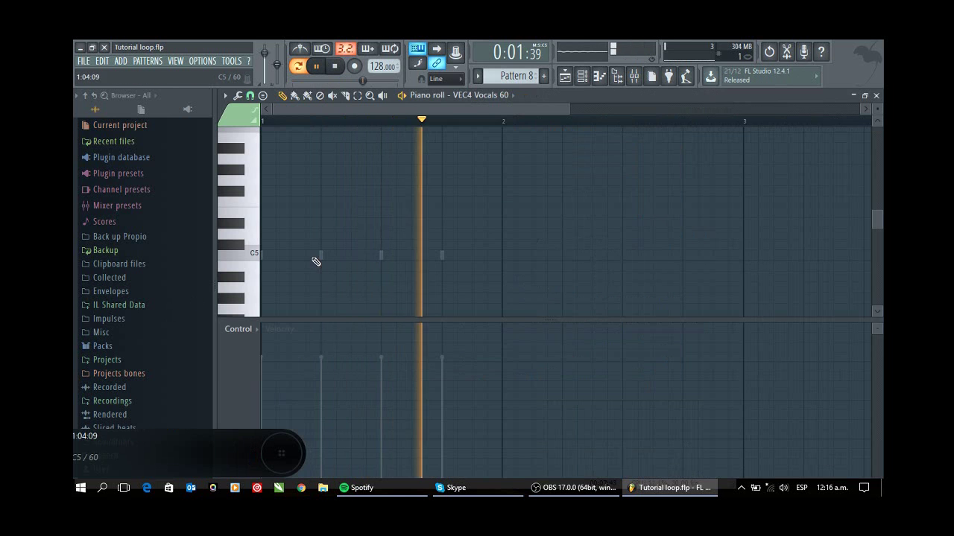
pyautogui.click(315, 257)
pyautogui.moveTo(333, 257); pyautogui.dragTo(316, 260)
pyautogui.click(430, 256)
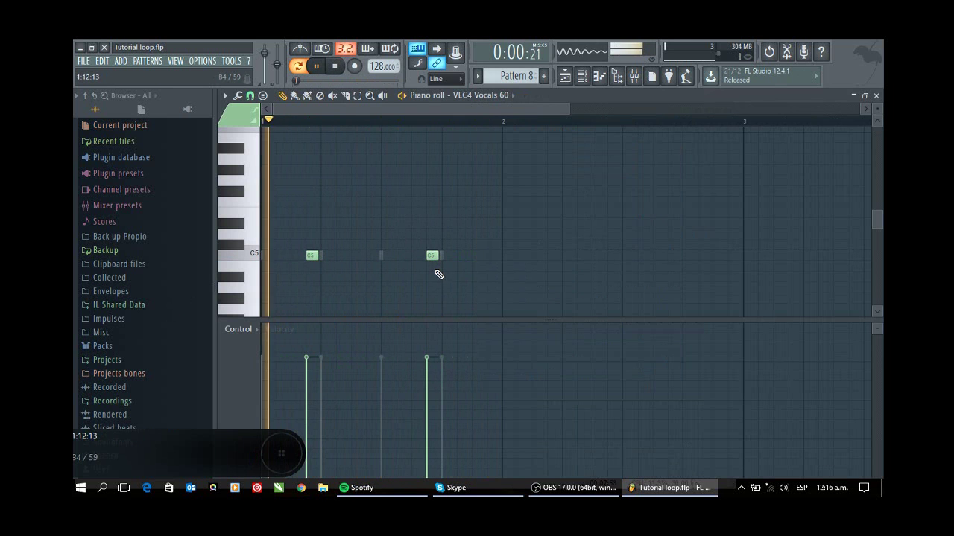
pyautogui.press('space')
pyautogui.moveTo(427, 255); pyautogui.dragTo(393, 255)
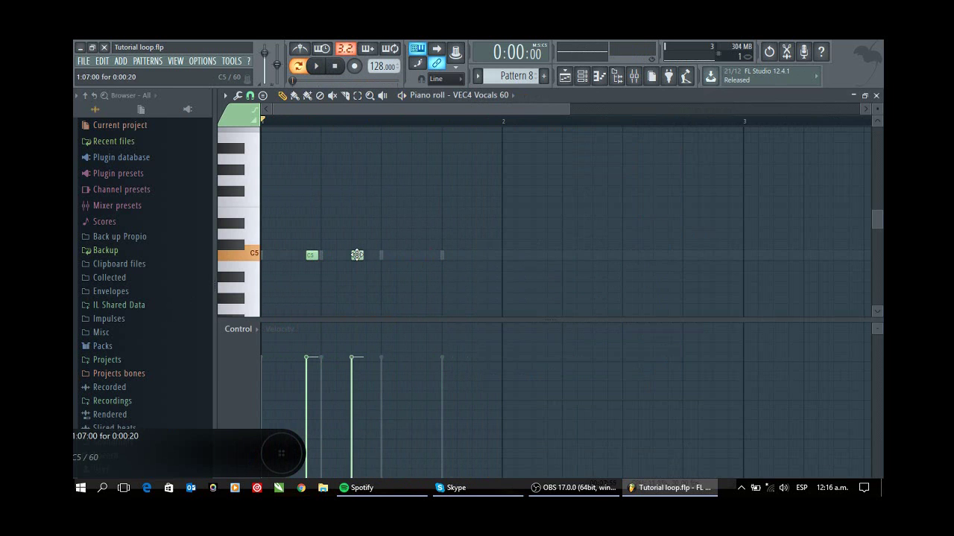
pyautogui.press('space')
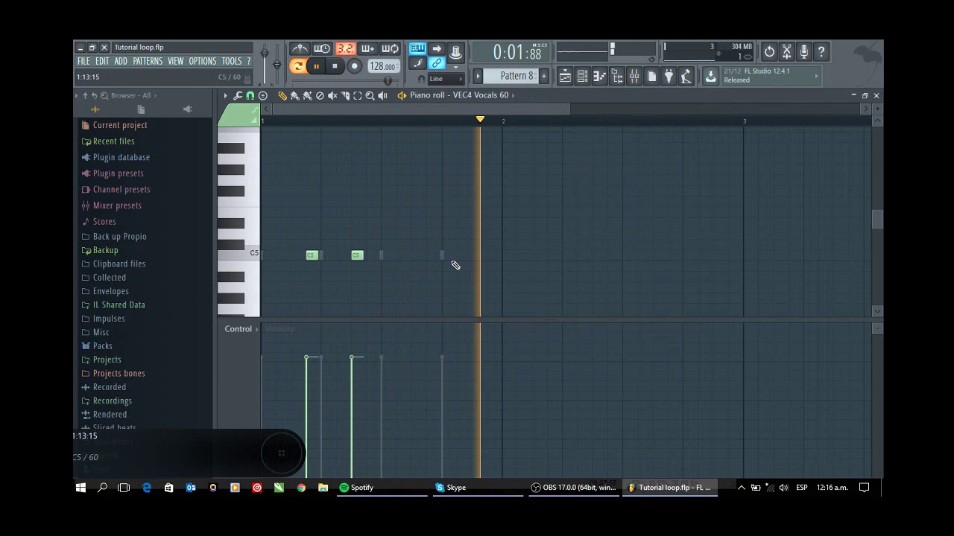
pyautogui.click(429, 255)
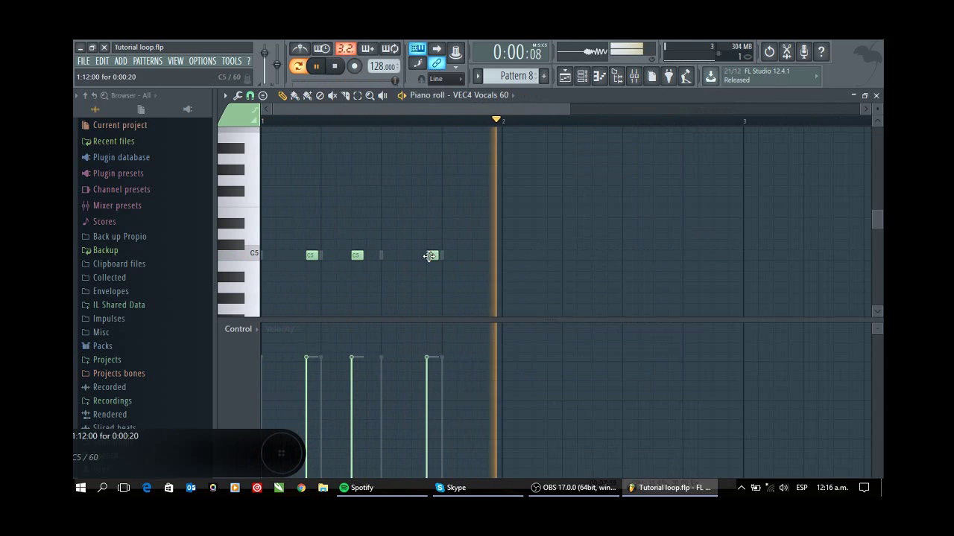
pyautogui.click(478, 255)
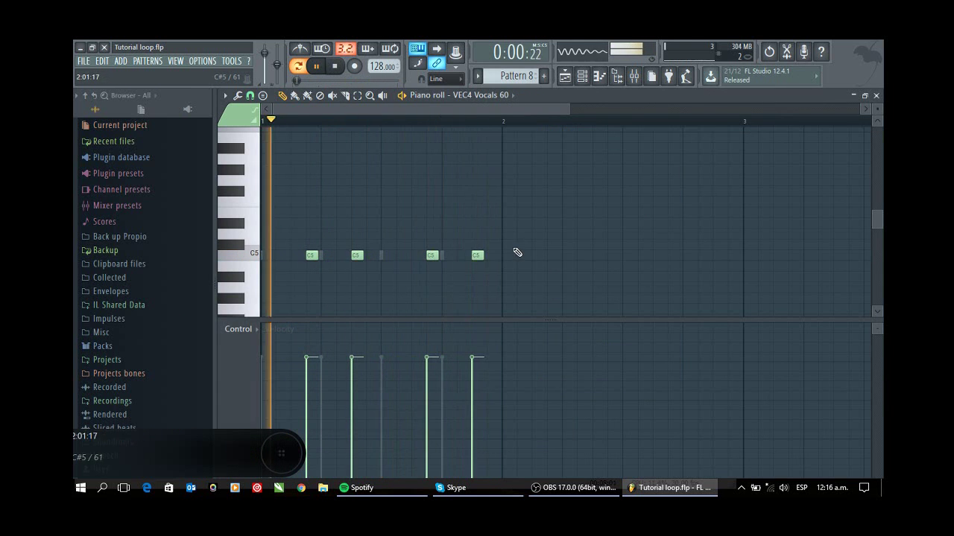
# - Clear the Kick1 guide steps from Pattern 8 and place four Pattern 8 clips on Track 6 across bars 1 to 4
pyautogui.click(875, 95)
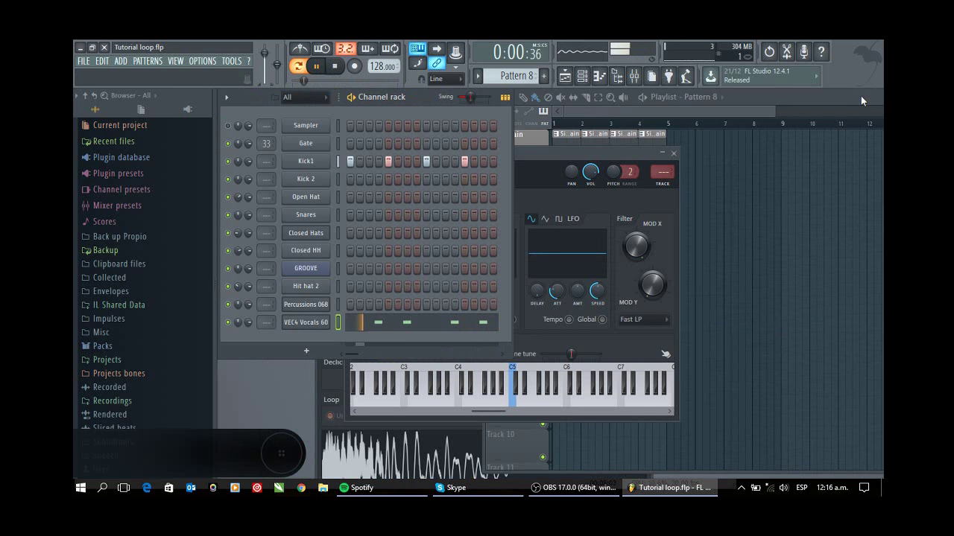
pyautogui.moveTo(466, 161); pyautogui.dragTo(347, 158)
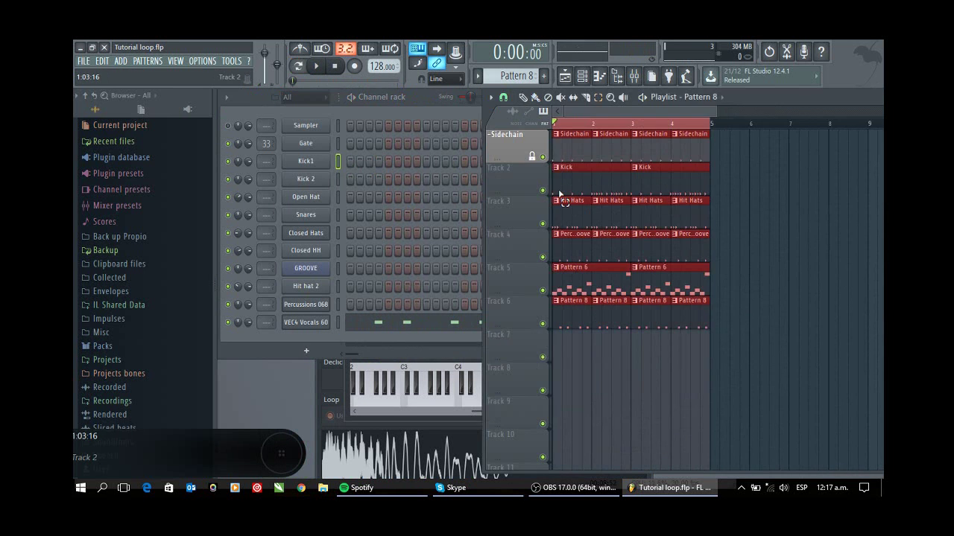
# - Play the full four-bar arrangement in song mode
pyautogui.press('space')
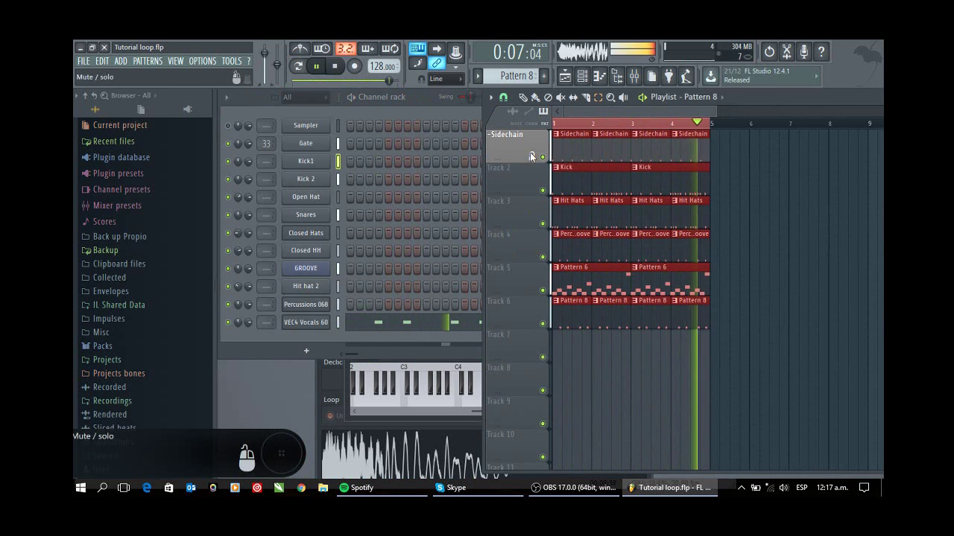
# - Stop playback and review the Kick, Hit Hats, Percussion Groove, Pattern 6, Pattern 8 and Sidechain patterns from their playlist clips
pyautogui.click(339, 65)
pyautogui.click(523, 98)
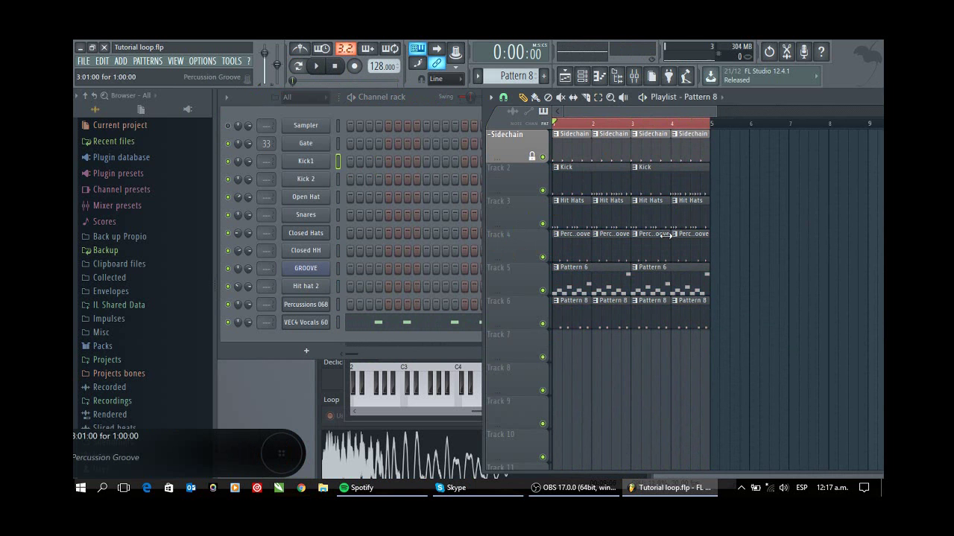
pyautogui.click(579, 167)
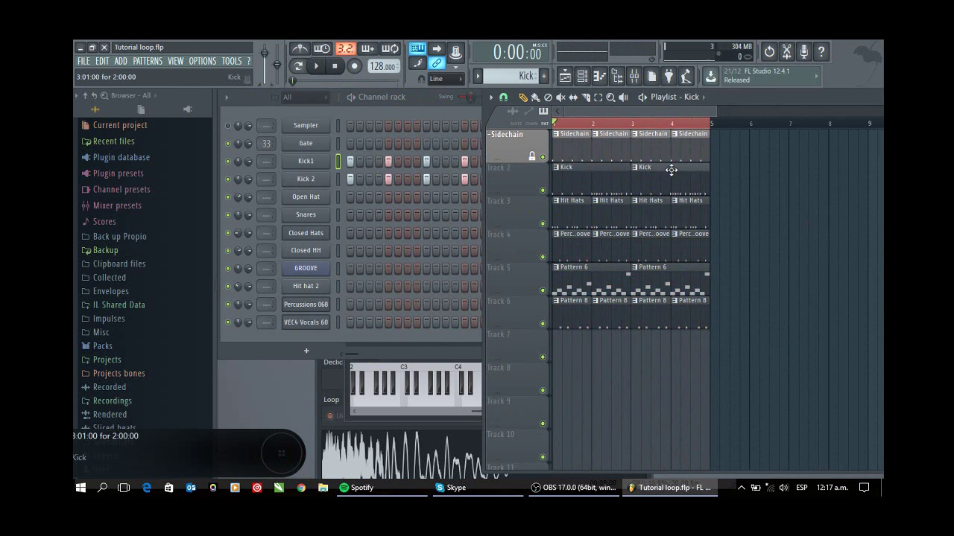
pyautogui.click(604, 201)
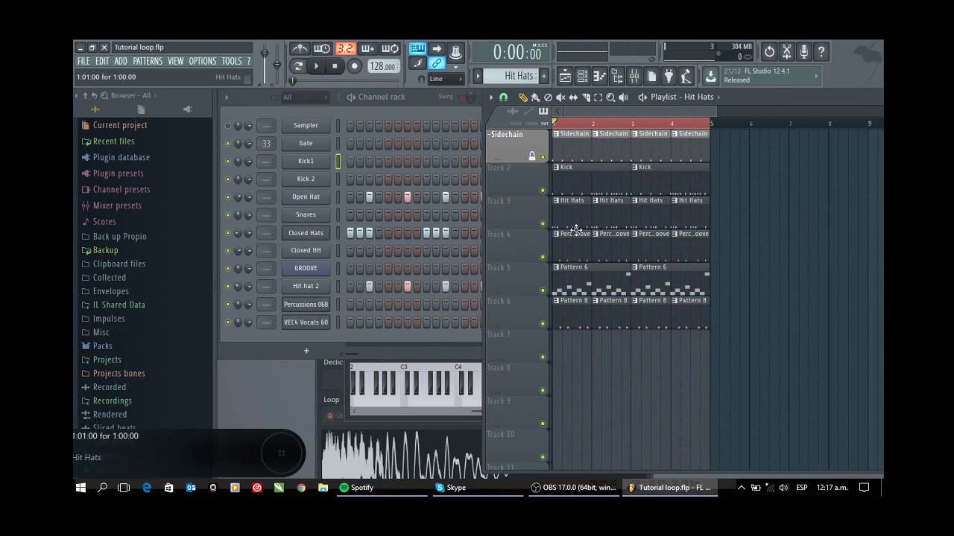
pyautogui.click(575, 235)
pyautogui.scroll(-1, 624, 249)
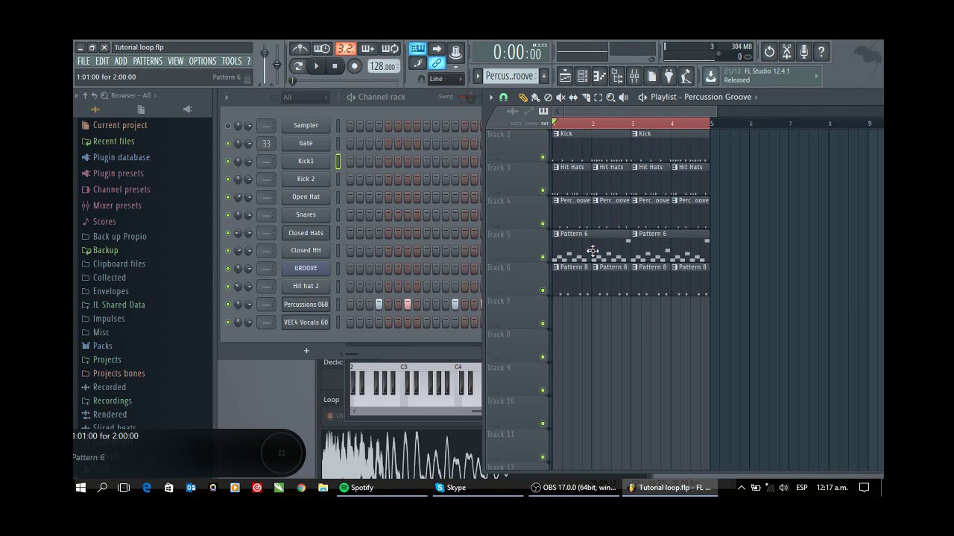
pyautogui.click(592, 251)
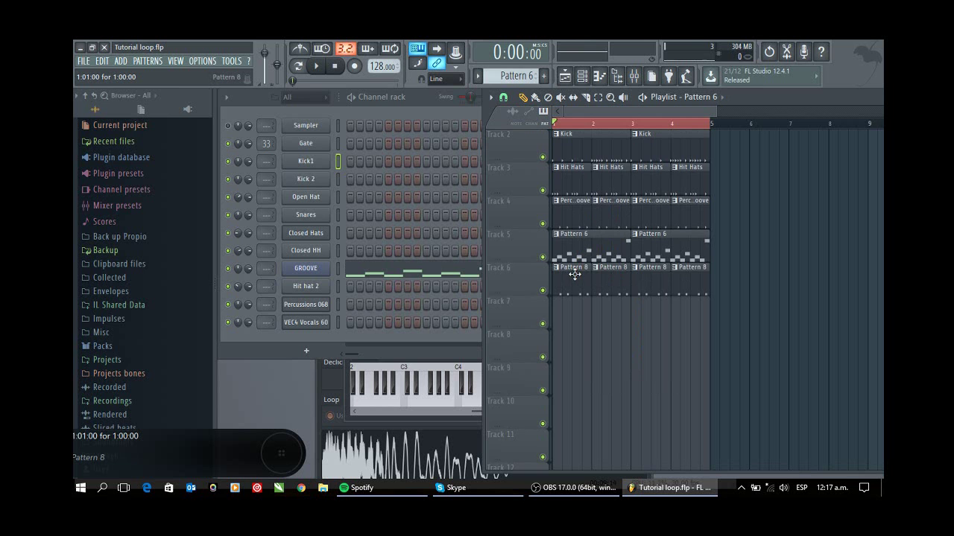
pyautogui.click(575, 275)
pyautogui.scroll(-11, 598, 263)
pyautogui.scroll(12, 663, 182)
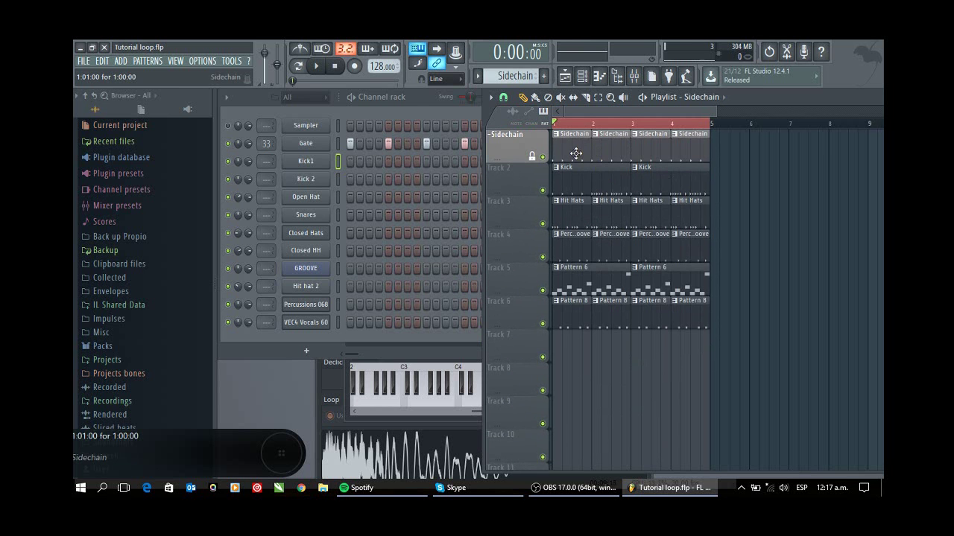
# - Play the arrangement and place Hit Hats clips at bar 2 on Tracks 3 and 4
pyautogui.click(567, 176)
pyautogui.press('space')
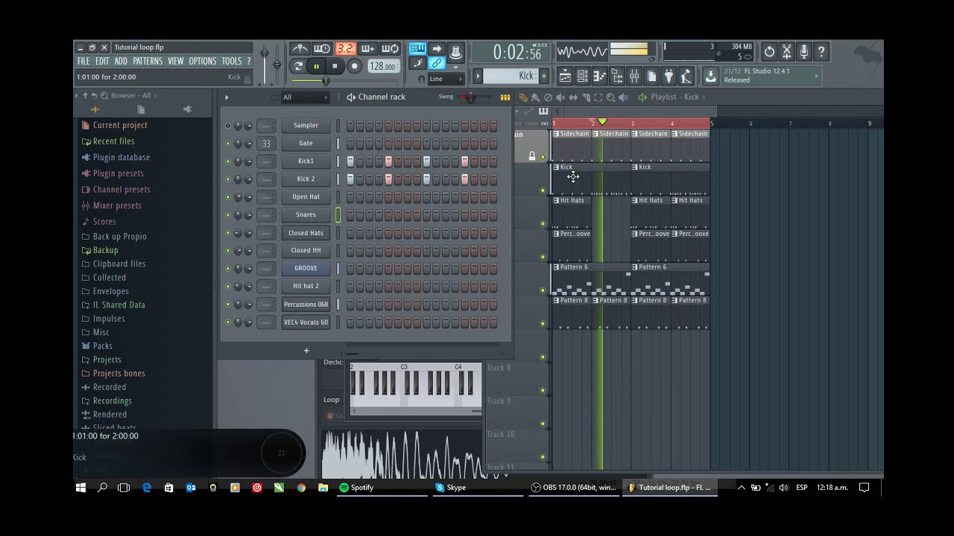
pyautogui.click(574, 217)
pyautogui.click(592, 240)
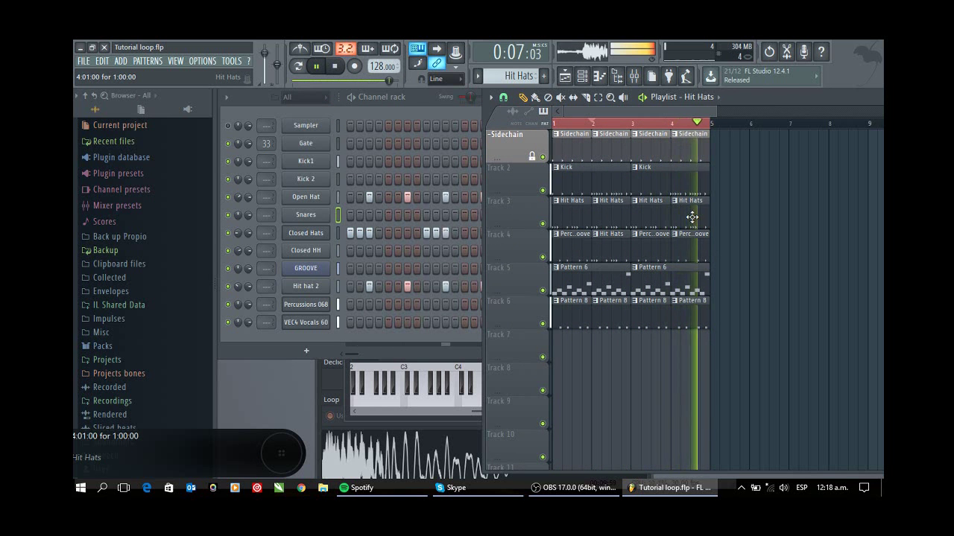
# - Delete the Pattern 6, Percussion Groove, Hit Hats and Kick clips from bars 3 and 4, and stop playback
pyautogui.rightClick(682, 278)
pyautogui.rightClick(655, 260)
pyautogui.rightClick(654, 218)
pyautogui.rightClick(660, 184)
pyautogui.rightClick(687, 216)
pyautogui.rightClick(687, 251)
pyautogui.press('space')
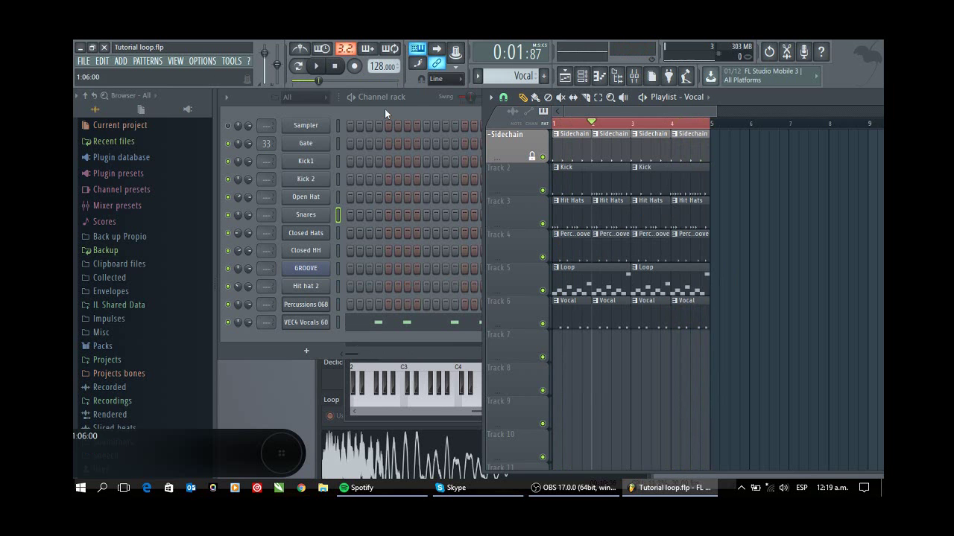
# - Create a Snare pattern with Snares channel hits on steps 5 and 13
pyautogui.click(544, 76)
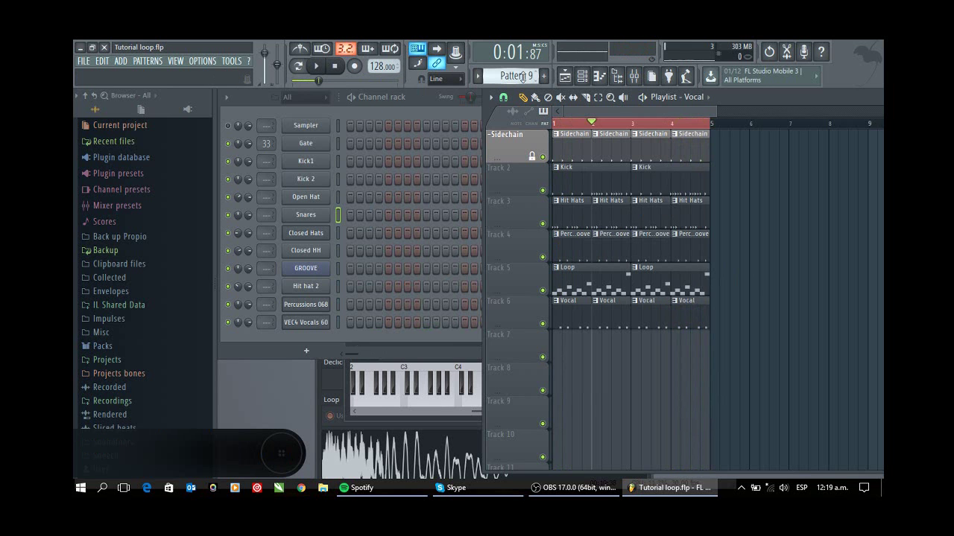
pyautogui.click(388, 214)
pyautogui.click(464, 214)
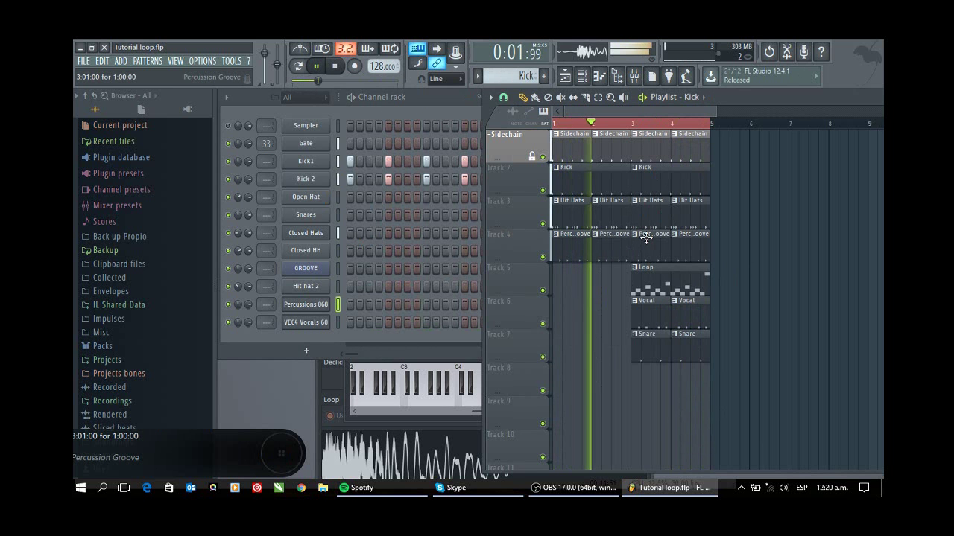
# - Add a Loop clip at bar 1 on Track 5 during playback, and stop the song
pyautogui.click(646, 269)
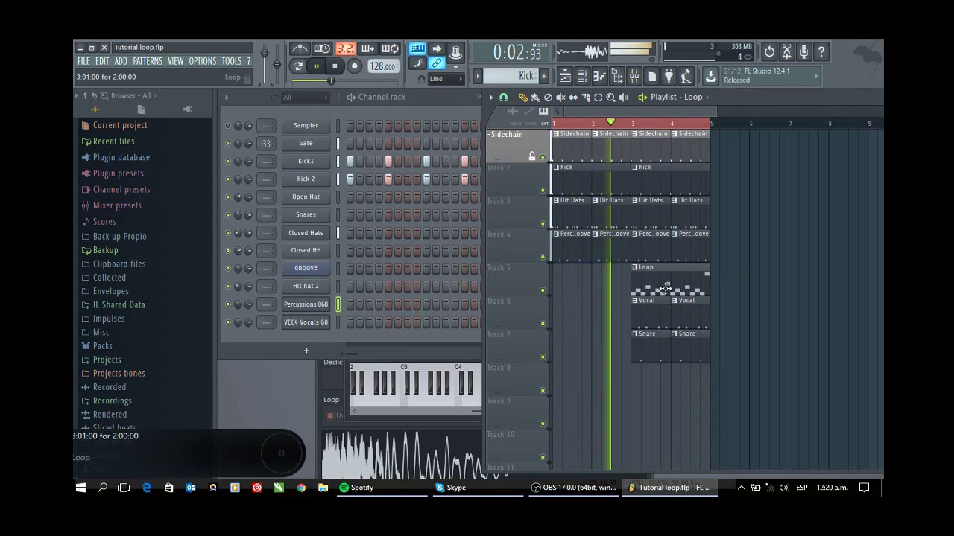
pyautogui.click(554, 289)
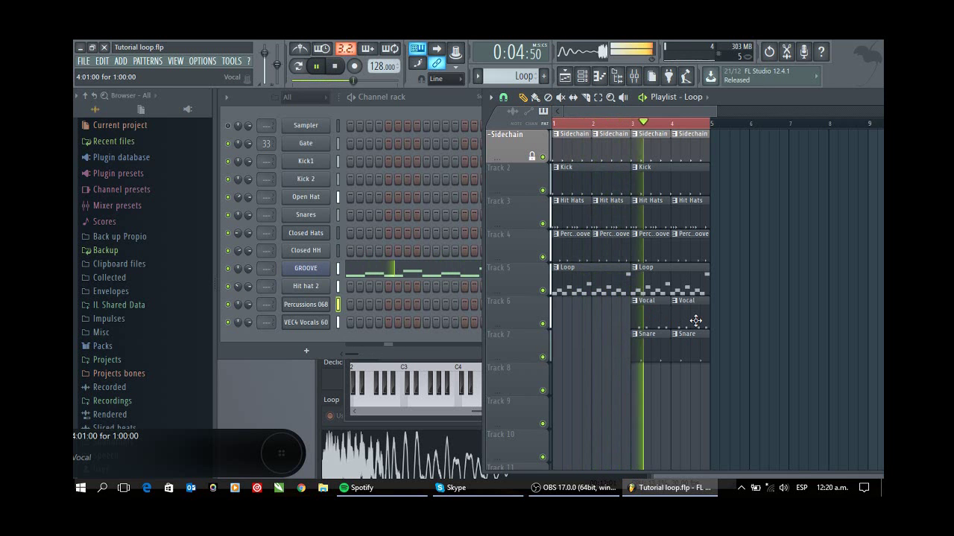
pyautogui.press('space')
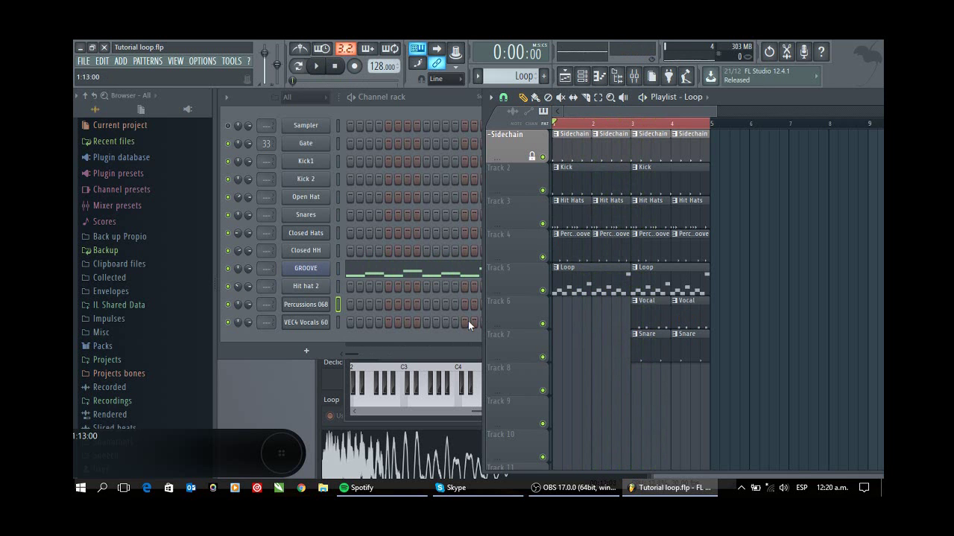
# - Assign the Kick1 channel to mixer track 5, arranging the mixer and channel windows side by side
pyautogui.click(608, 174)
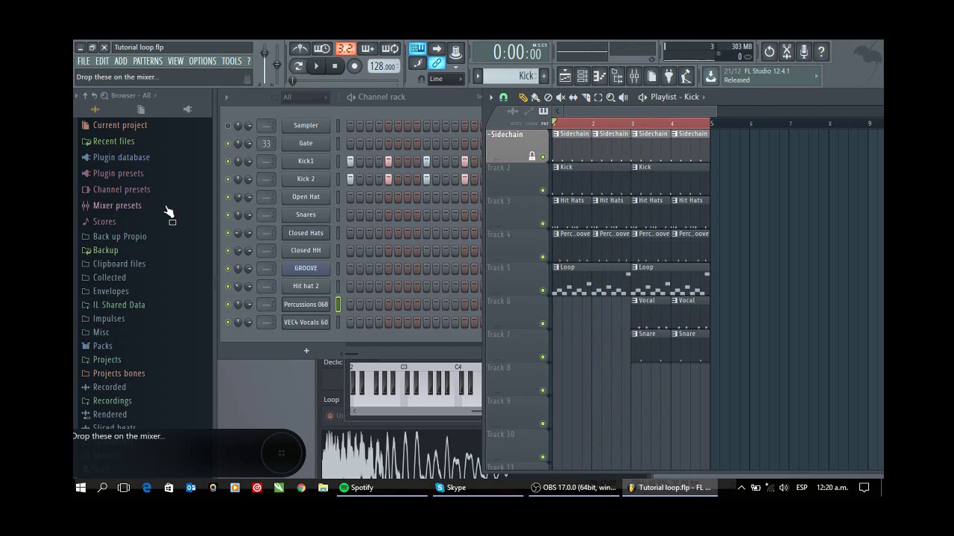
pyautogui.click(304, 160)
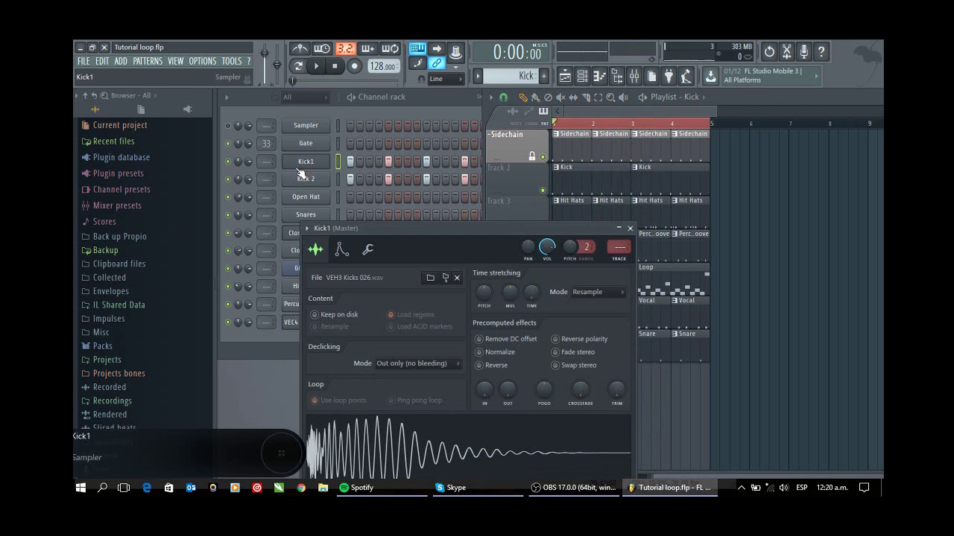
pyautogui.click(633, 77)
pyautogui.moveTo(498, 148); pyautogui.dragTo(702, 153)
pyautogui.moveTo(444, 237); pyautogui.dragTo(399, 236)
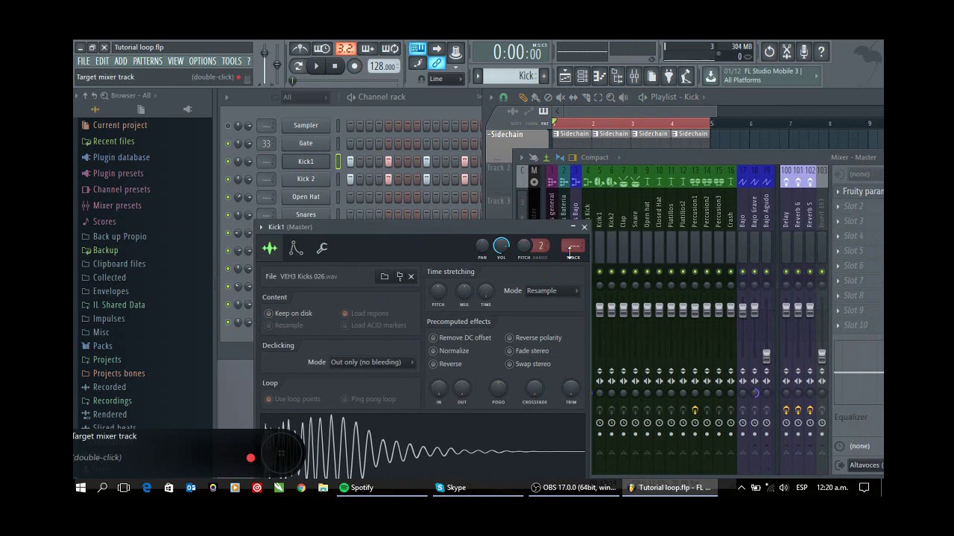
pyautogui.moveTo(573, 248); pyautogui.dragTo(573, 227)
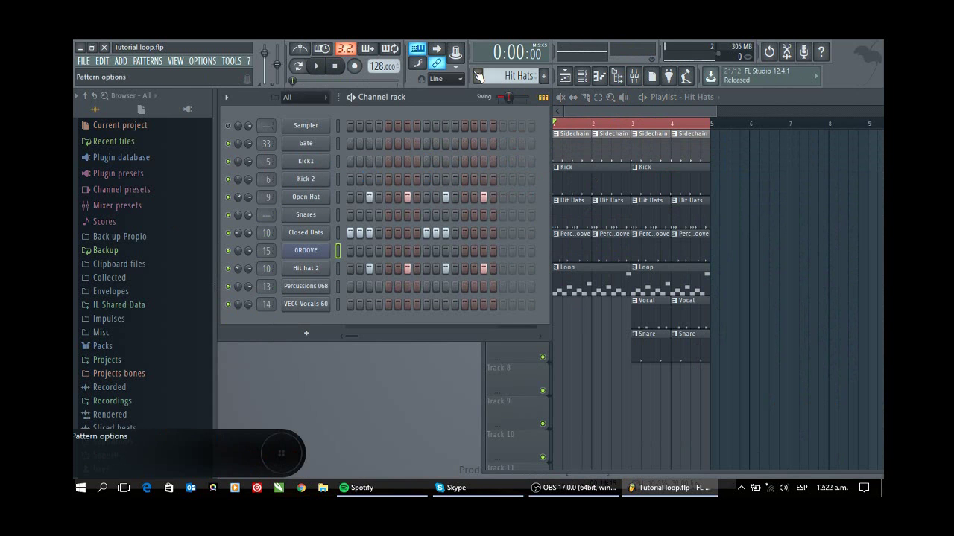
# - Play the Kick pattern on a loop with Kick 2 muted, and open the mixer on the Kick1 track
pyautogui.scroll(3, 511, 76)
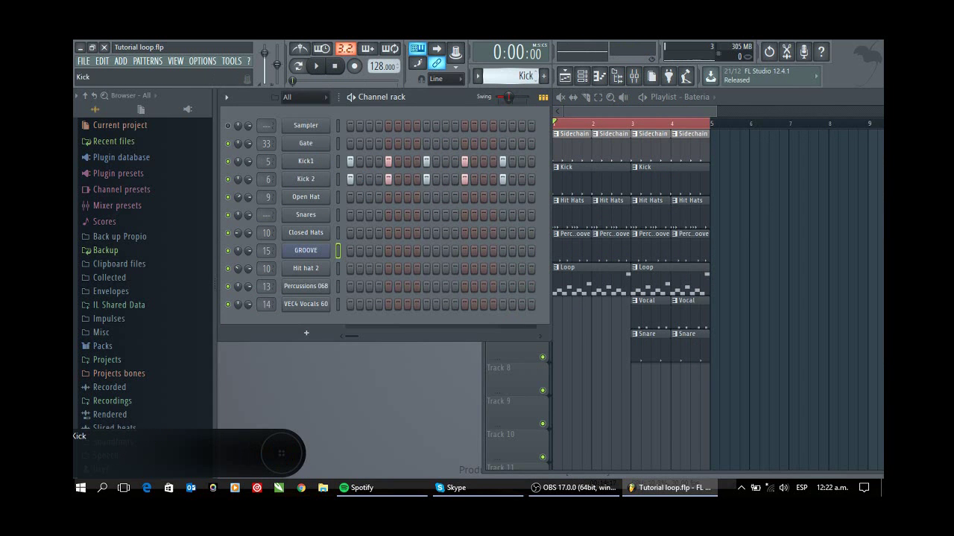
pyautogui.click(304, 161)
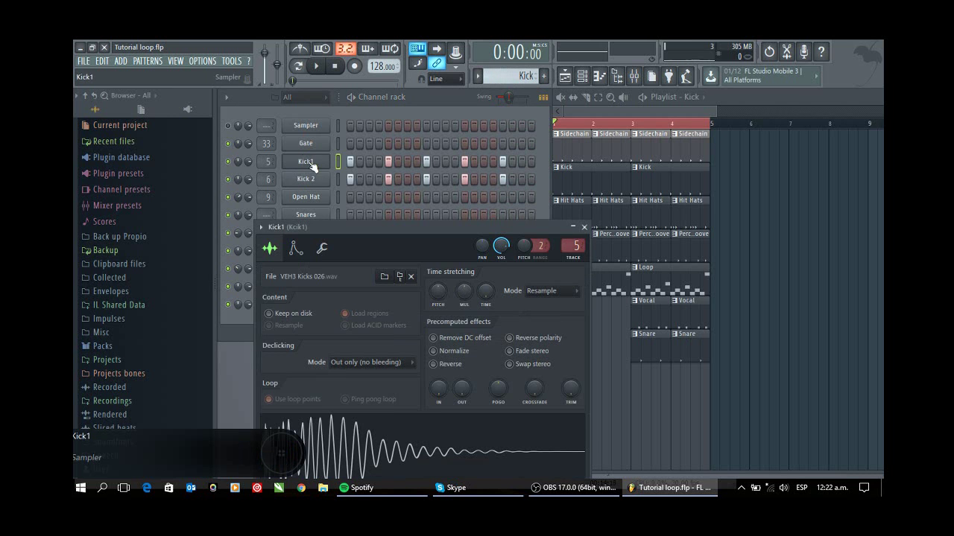
pyautogui.click(231, 185)
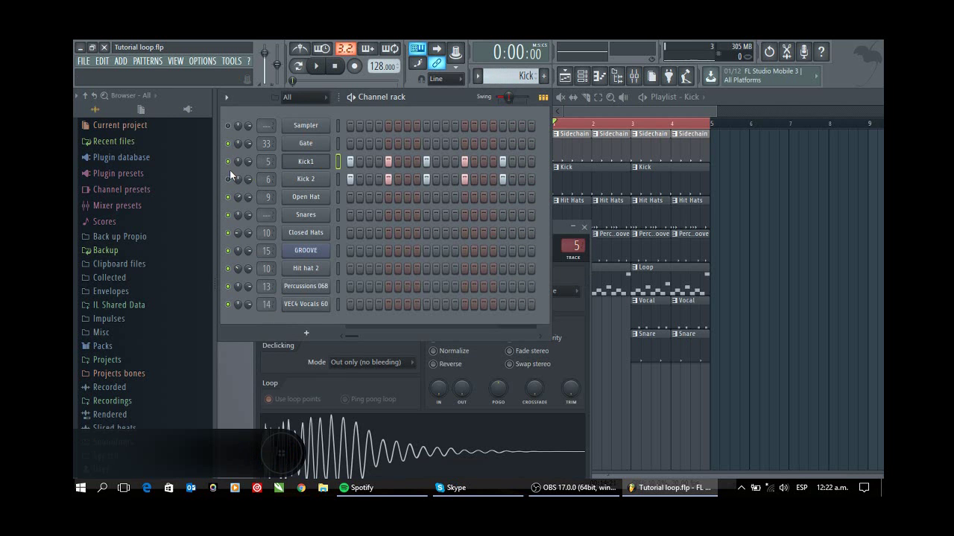
pyautogui.press('space')
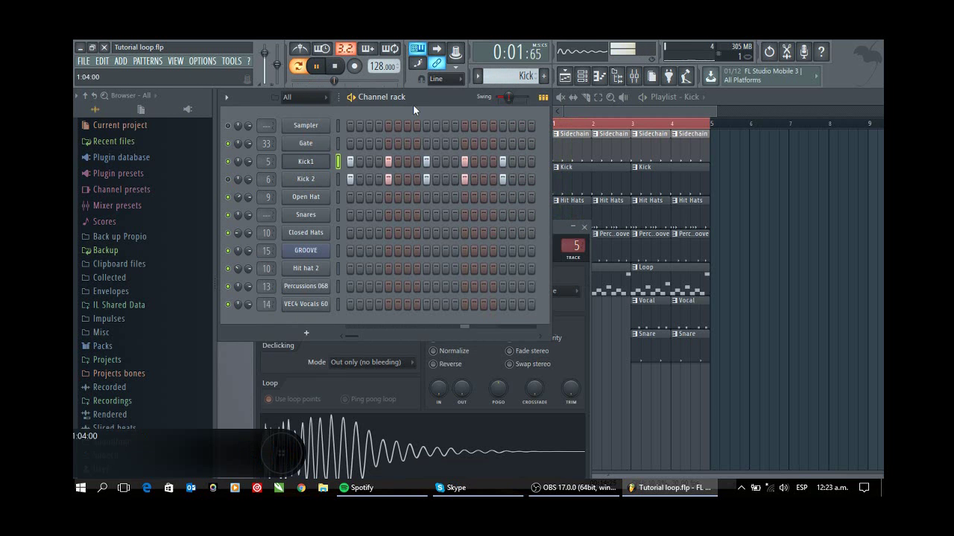
pyautogui.click(642, 78)
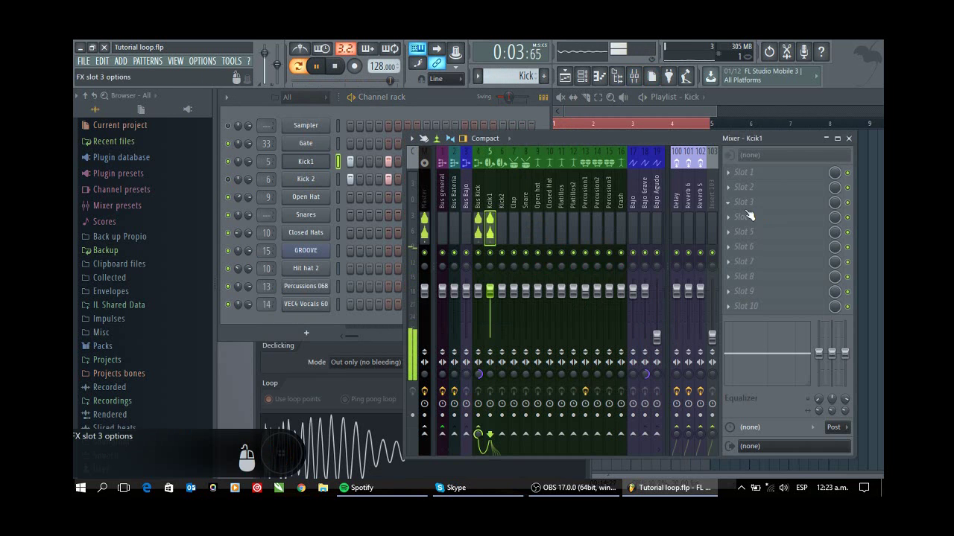
# - Load Fruity Limiter into slot 1 of the Kick1 mixer track and bypass it
pyautogui.click(730, 170)
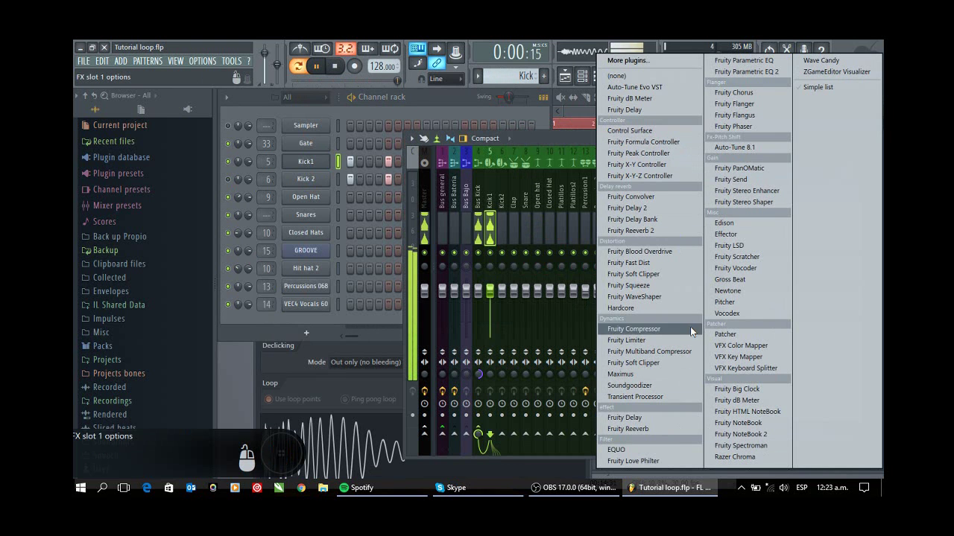
pyautogui.click(666, 341)
pyautogui.click(666, 340)
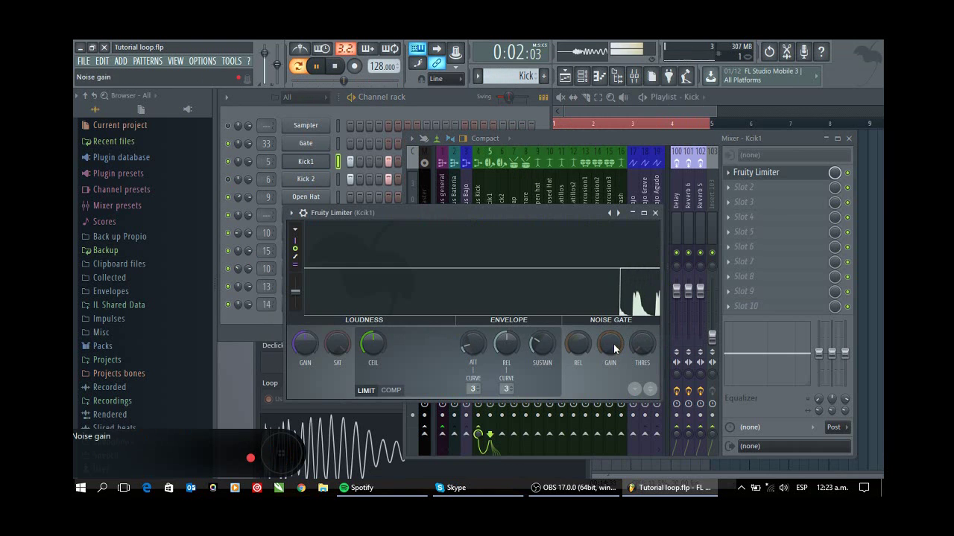
pyautogui.click(847, 172)
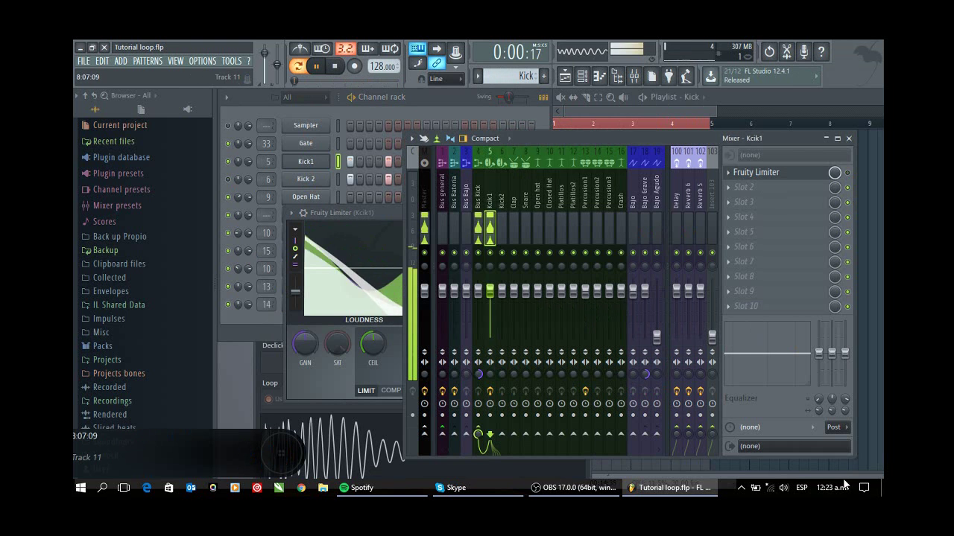
# - Equalize the Kick1 mixer track with a low cut of -18.0 at 35 Hz and a mid cut of -4.0 at 236 Hz
pyautogui.moveTo(819, 354); pyautogui.dragTo(819, 384)
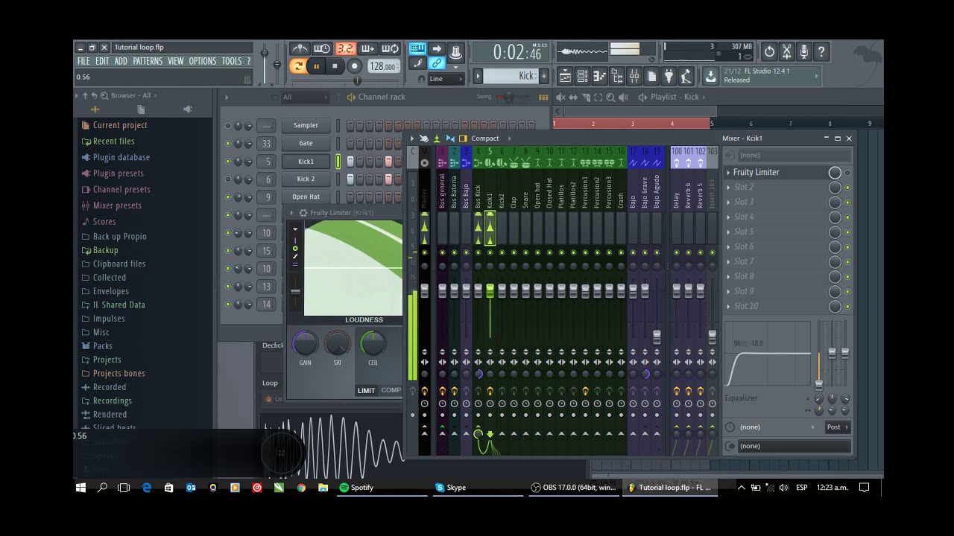
pyautogui.moveTo(819, 399); pyautogui.dragTo(819, 418)
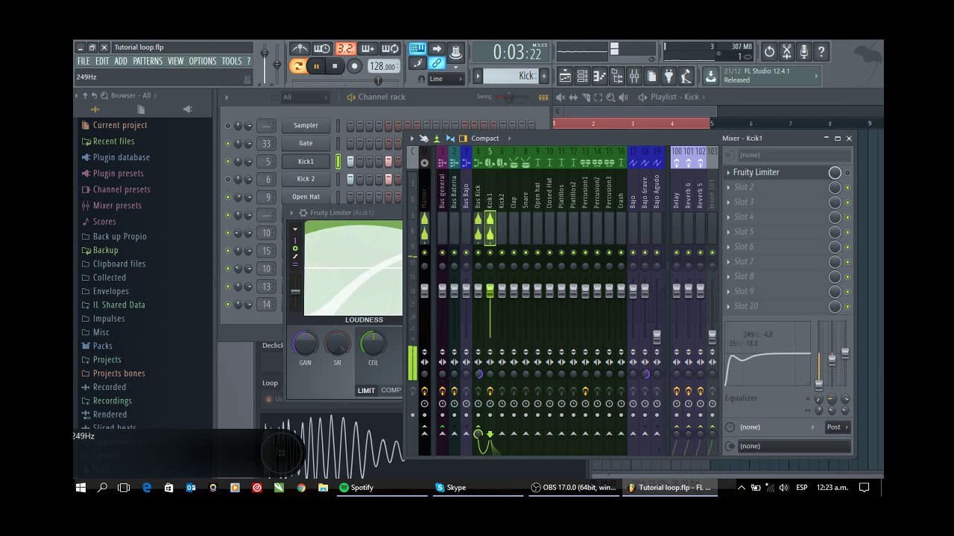
pyautogui.moveTo(832, 400)
pyautogui.mouseDown()
pyautogui.moveTo(819, 393)
pyautogui.moveTo(820, 411)
pyautogui.mouseUp()
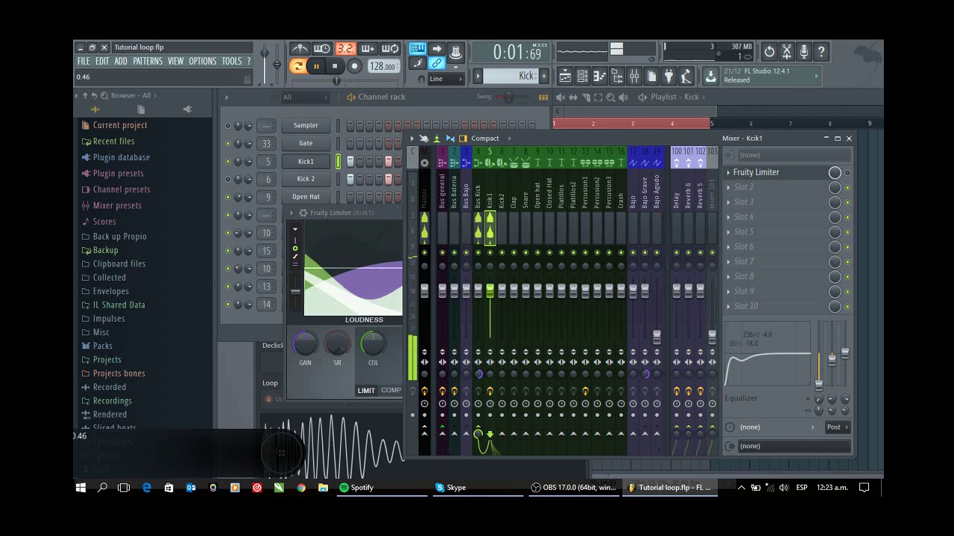
# - Re-enable Fruity Limiter on the Kick1 mixer track to check the sound, and remove it from slot 1
pyautogui.click(782, 178)
pyautogui.click(782, 179)
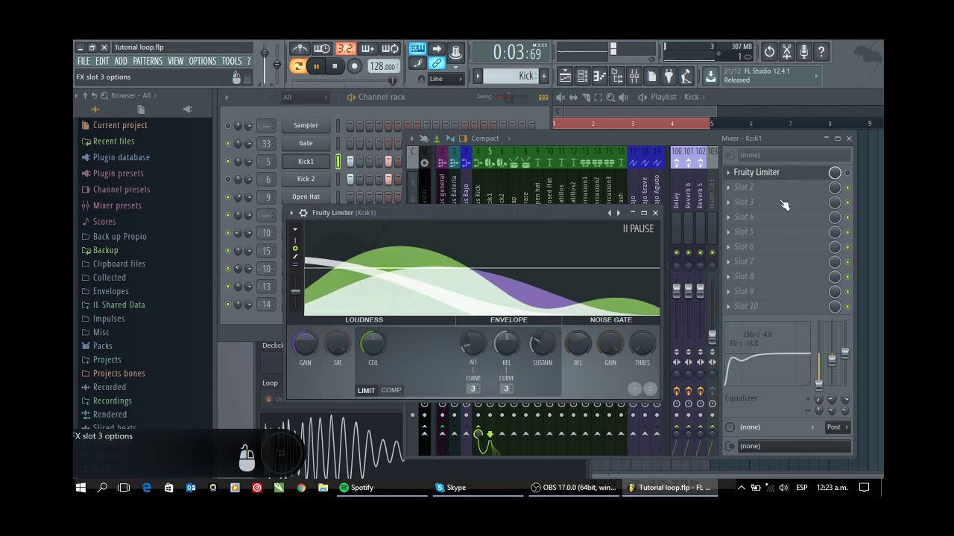
pyautogui.click(847, 172)
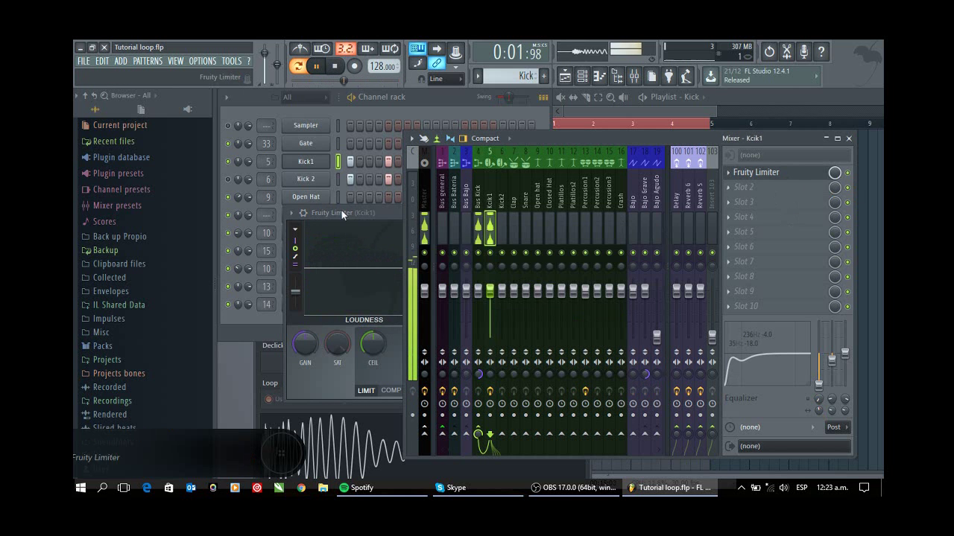
pyautogui.click(477, 191)
pyautogui.click(485, 192)
pyautogui.click(734, 179)
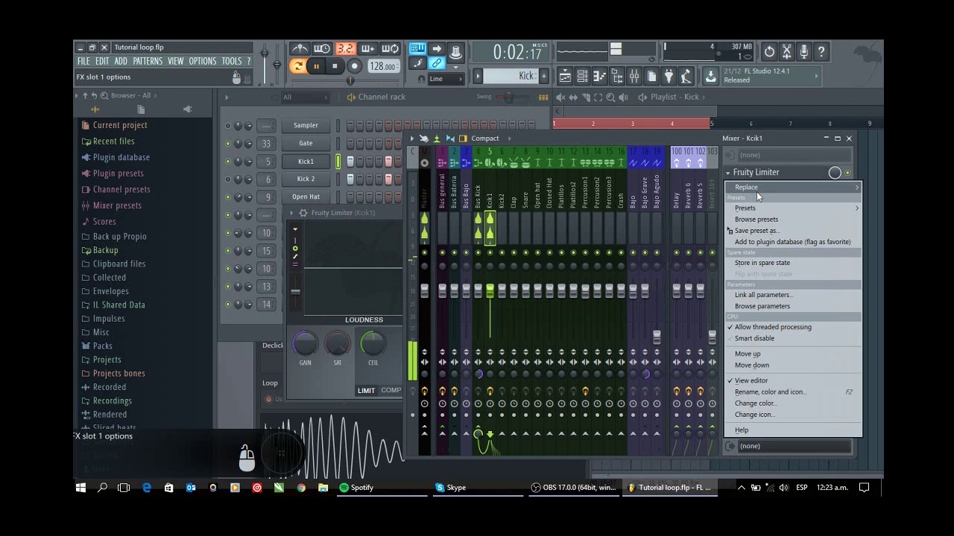
pyautogui.moveTo(756, 192)
pyautogui.click(646, 80)
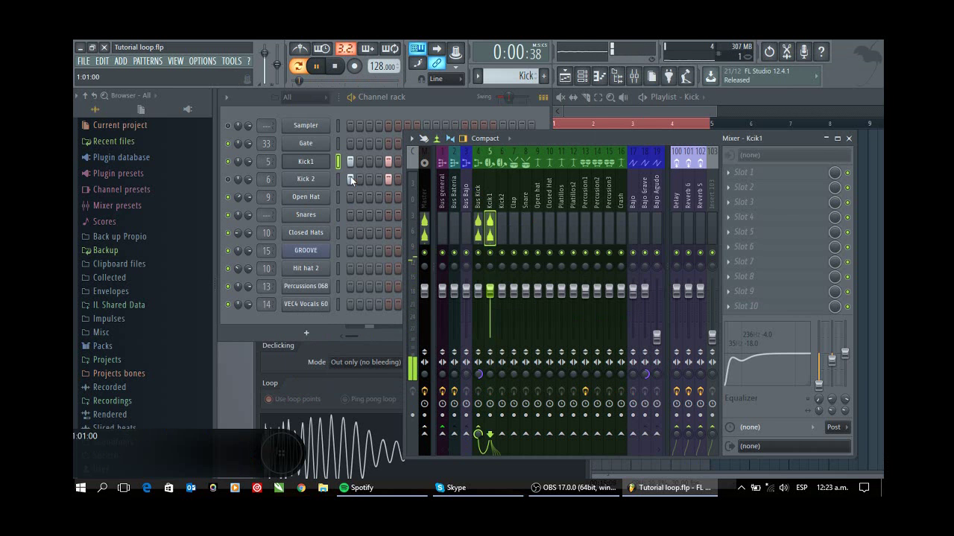
# - Mute Kick1, unmute Kick 2, and equalize the Kick2 mixer track with cuts of -18.0 at 56 Hz, -6.0 at 1.5 kHz and -7.5 at 8.0 kHz
pyautogui.click(228, 162)
pyautogui.click(228, 180)
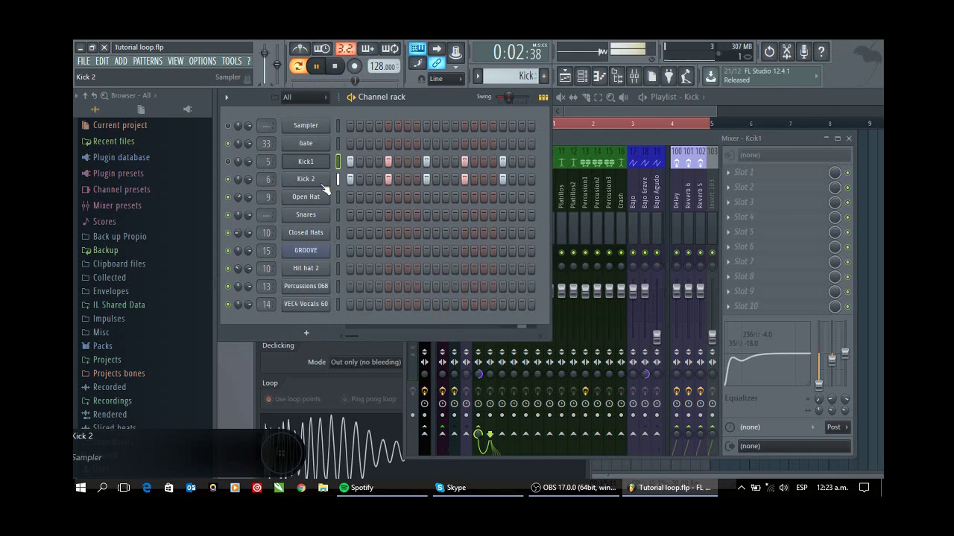
pyautogui.click(317, 182)
pyautogui.moveTo(743, 342); pyautogui.dragTo(779, 328)
pyautogui.moveTo(818, 354)
pyautogui.mouseDown()
pyautogui.moveTo(818, 385)
pyautogui.moveTo(832, 364)
pyautogui.moveTo(835, 393)
pyautogui.moveTo(818, 373)
pyautogui.mouseUp()
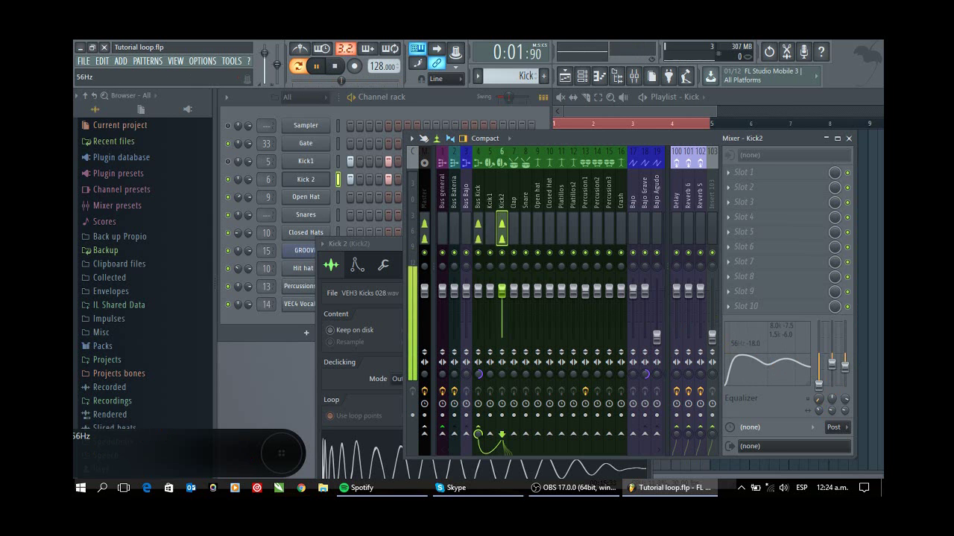
# - Unmute Kick1 and re-equalize the Kick2 mixer track with cuts of -18.0 at 52 Hz, -7.3 at 386 Hz and -18.0 at 5.3 kHz
pyautogui.moveTo(819, 385); pyautogui.dragTo(818, 363)
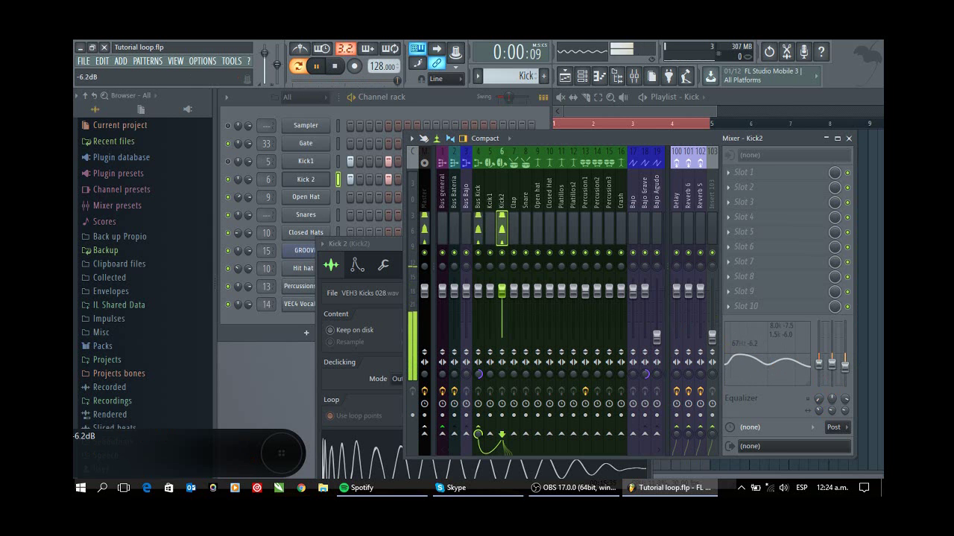
pyautogui.moveTo(845, 365); pyautogui.dragTo(823, 371)
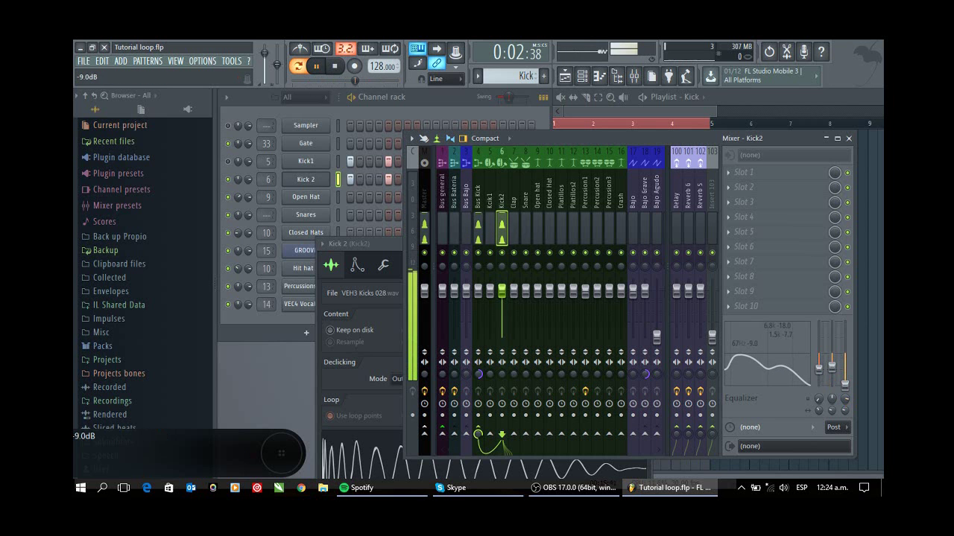
pyautogui.click(232, 164)
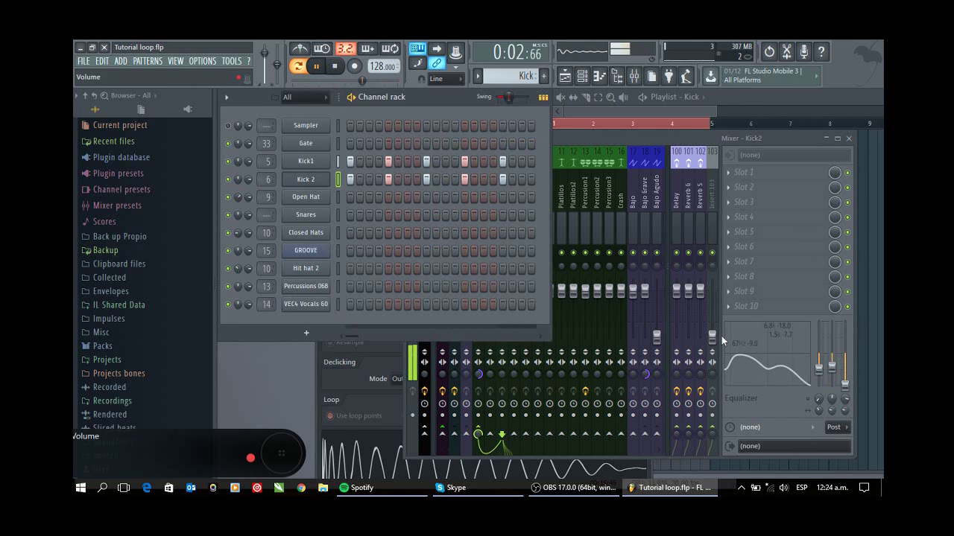
pyautogui.moveTo(831, 367); pyautogui.dragTo(819, 406)
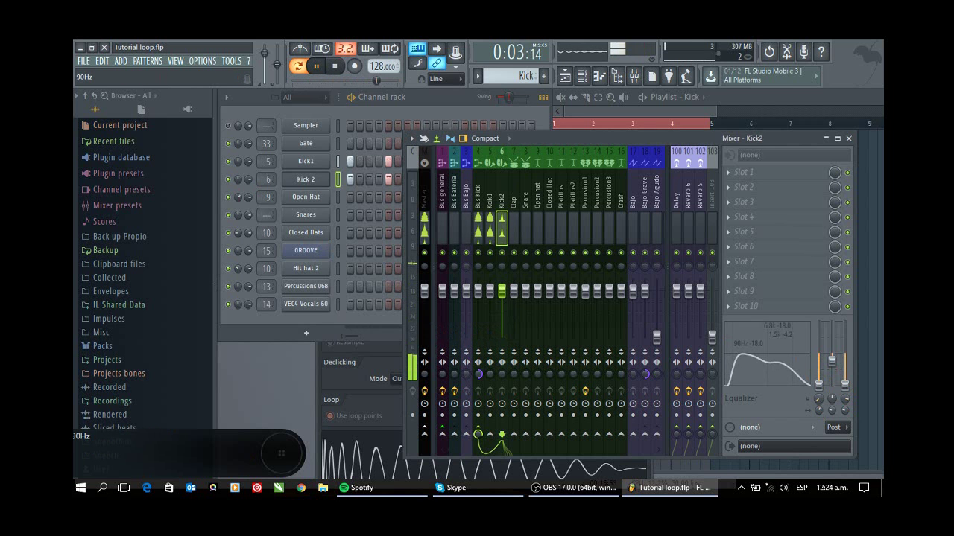
pyautogui.moveTo(832, 362); pyautogui.dragTo(832, 366)
pyautogui.moveTo(832, 400); pyautogui.dragTo(831, 417)
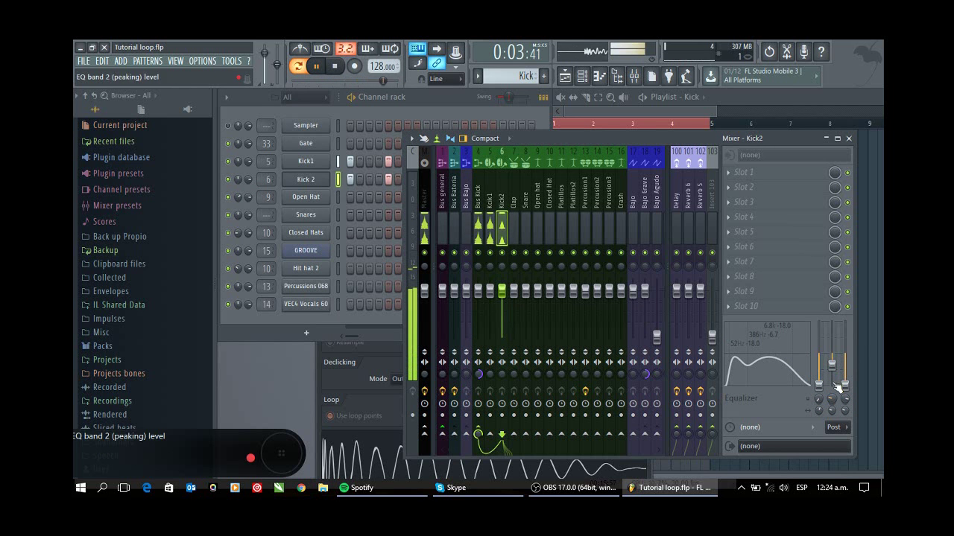
pyautogui.moveTo(832, 365); pyautogui.dragTo(832, 366)
pyautogui.moveTo(845, 400); pyautogui.dragTo(845, 403)
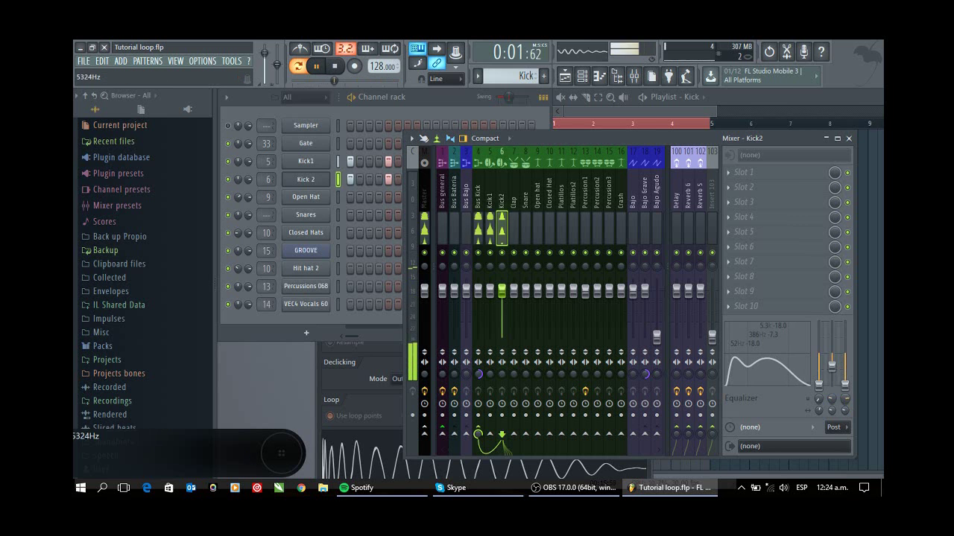
# - Load Fruity Limiter into slot 1 of the Bus Kick mixer track and switch it to compressor mode
pyautogui.click(479, 195)
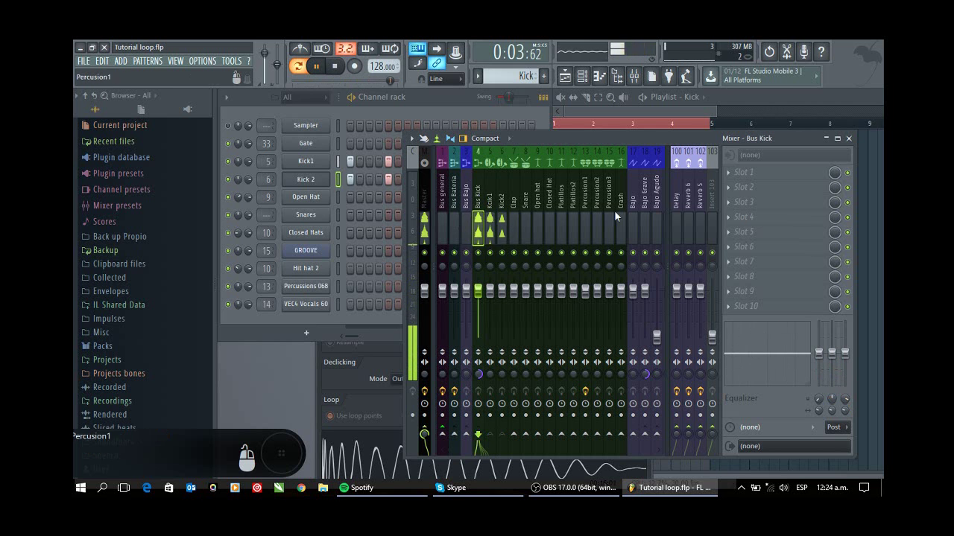
pyautogui.press('space')
pyautogui.click(729, 181)
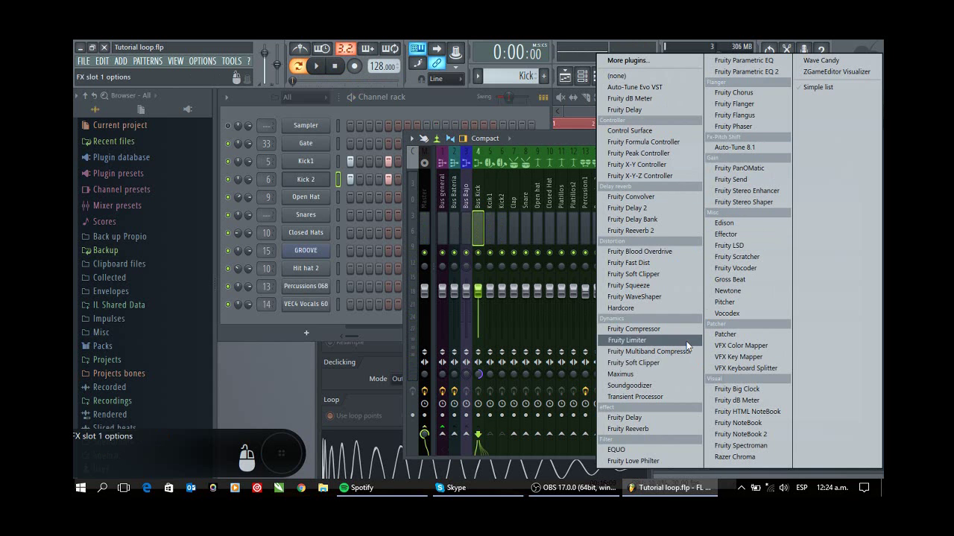
pyautogui.click(628, 340)
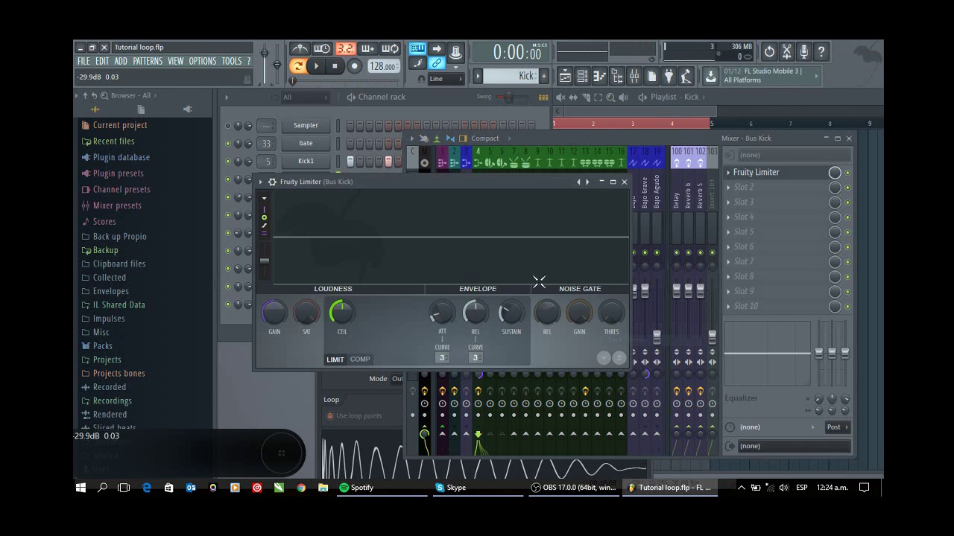
pyautogui.click(360, 360)
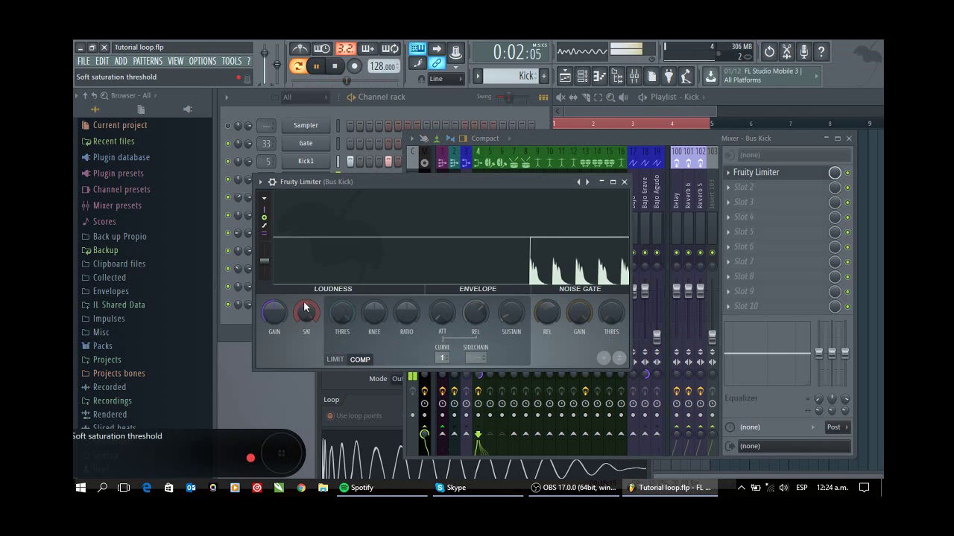
# - Compress Bus Kick with a threshold of -12.5 dB and raised knee, ratio and gain, close the limiter, and stop playback
pyautogui.moveTo(342, 313); pyautogui.dragTo(342, 353)
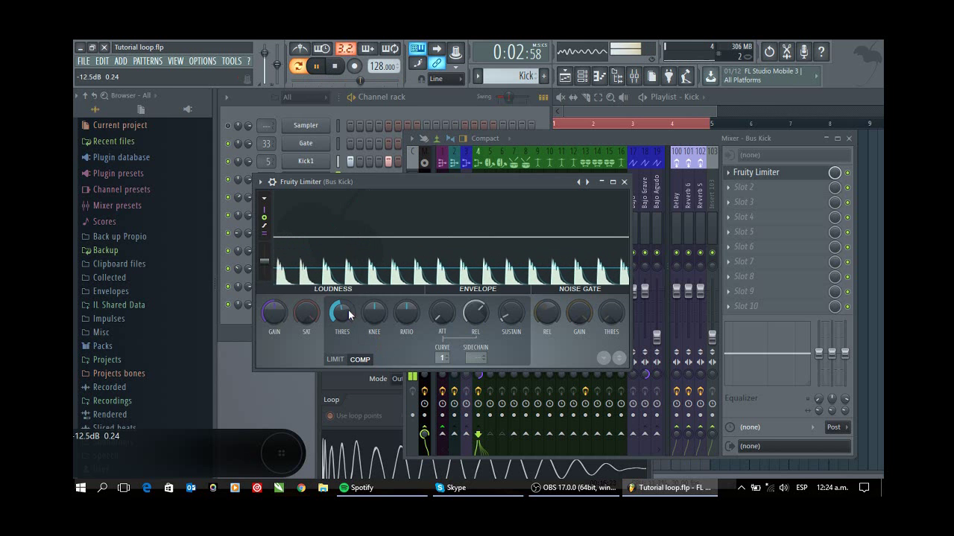
pyautogui.moveTo(377, 318); pyautogui.dragTo(406, 308)
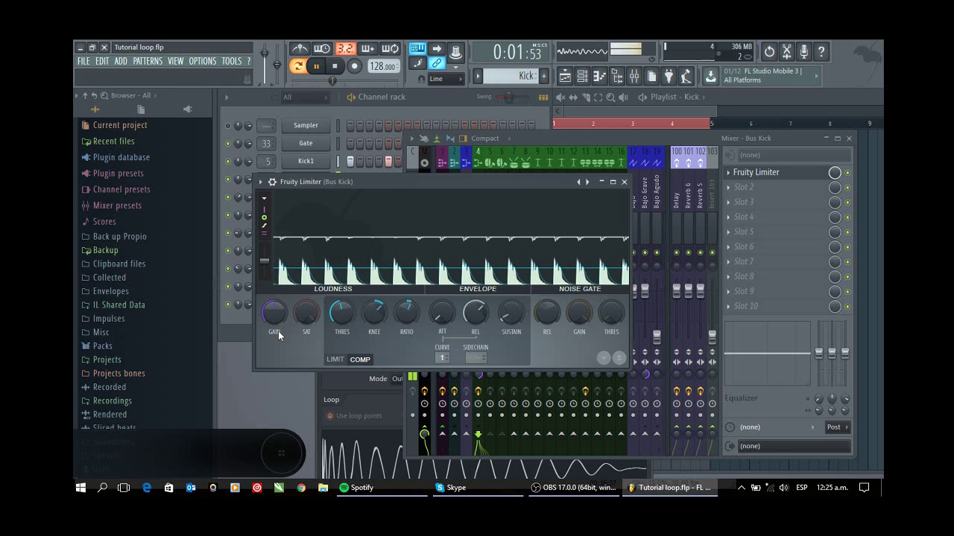
pyautogui.moveTo(274, 314); pyautogui.dragTo(274, 297)
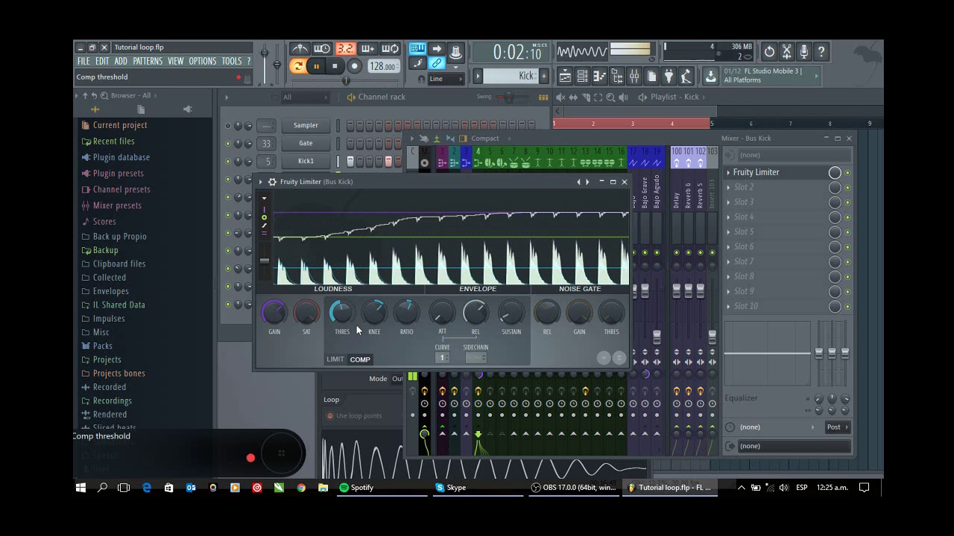
pyautogui.moveTo(374, 316); pyautogui.dragTo(403, 316)
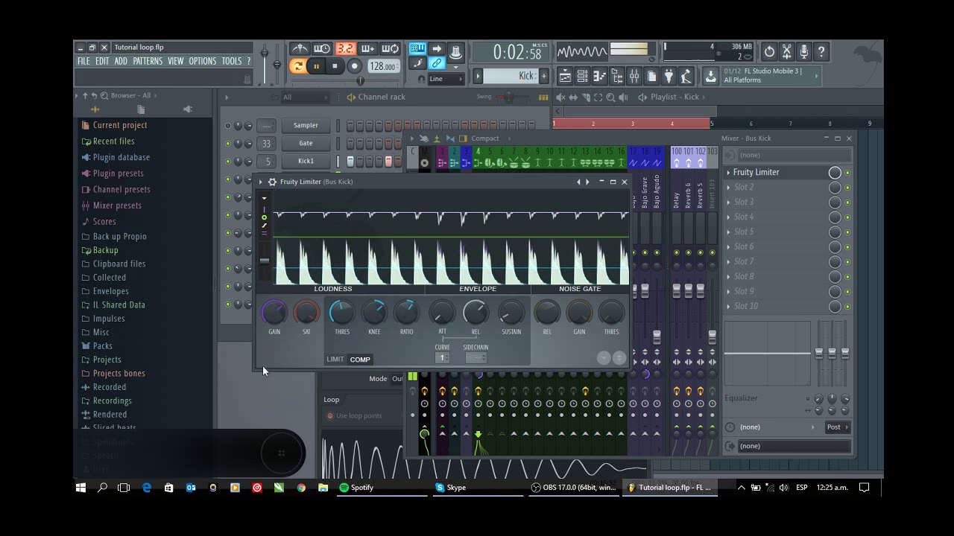
pyautogui.click(630, 182)
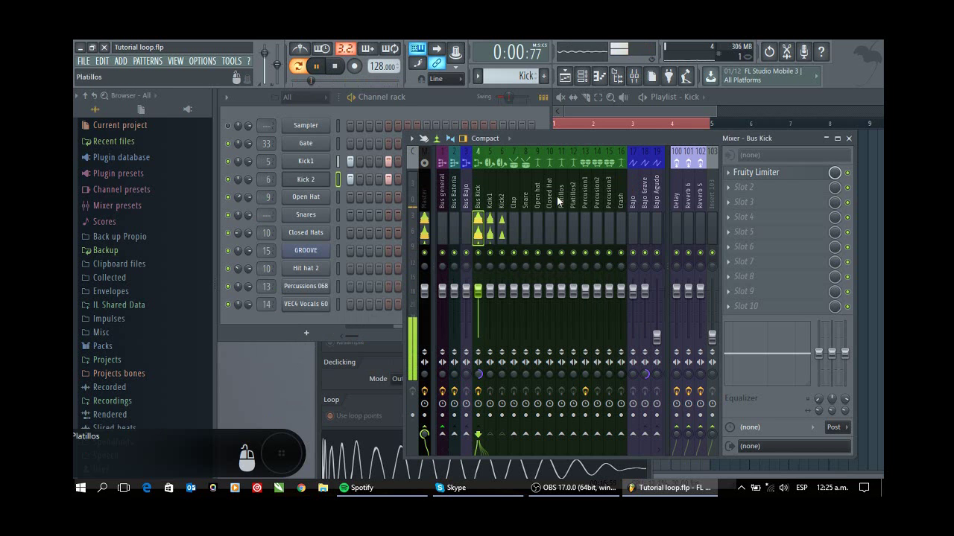
pyautogui.press('space')
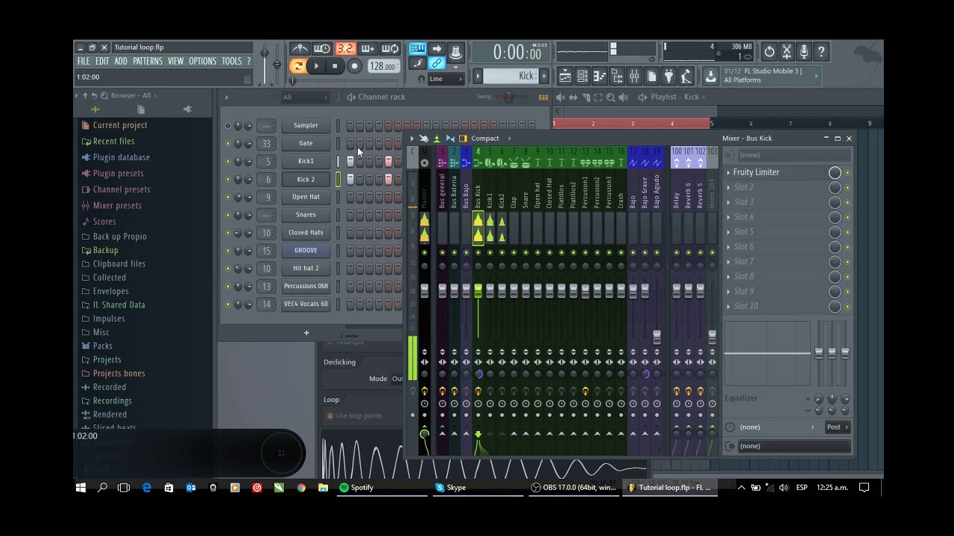
# - Switch to the Hit Hats pattern and start playback
pyautogui.click(617, 104)
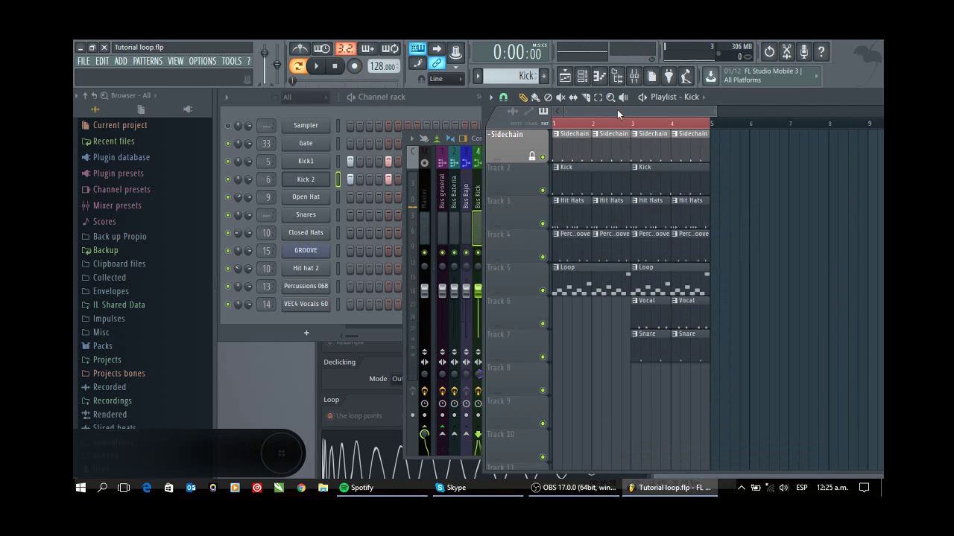
pyautogui.scroll(-1, 510, 77)
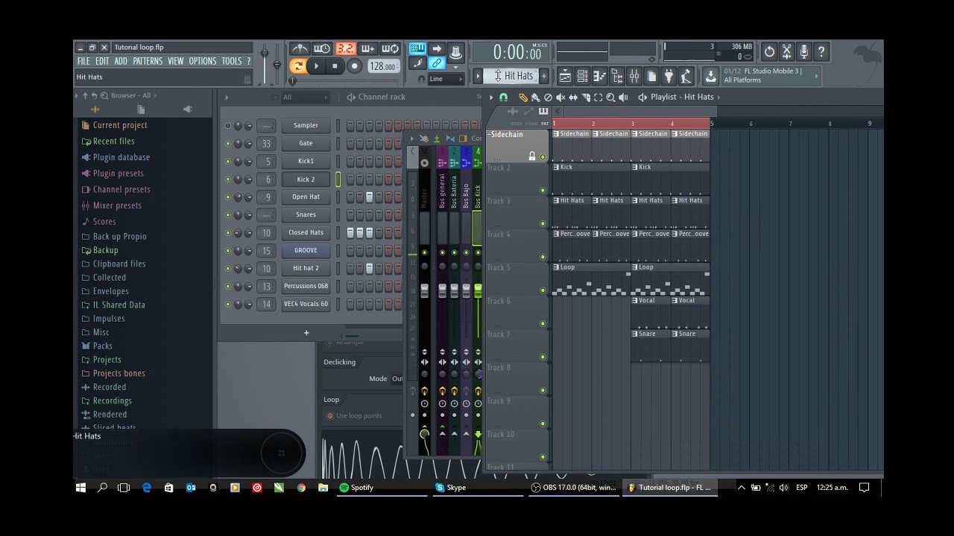
pyautogui.click(380, 111)
pyautogui.click(316, 66)
# - Solo the Open Hat channel and show its track in the mixer
pyautogui.click(306, 198)
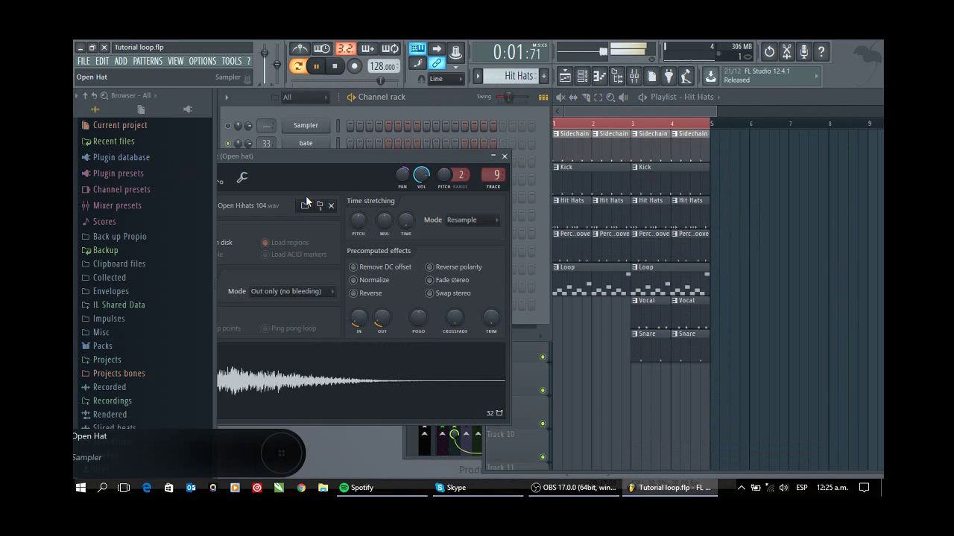
pyautogui.click(600, 76)
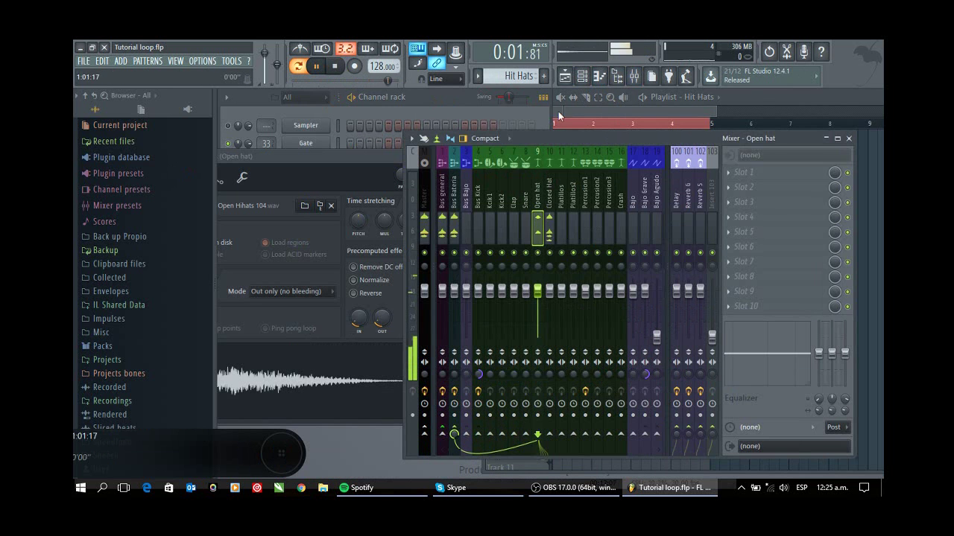
pyautogui.click(349, 111)
pyautogui.rightClick(233, 198)
pyautogui.click(246, 204)
pyautogui.click(741, 137)
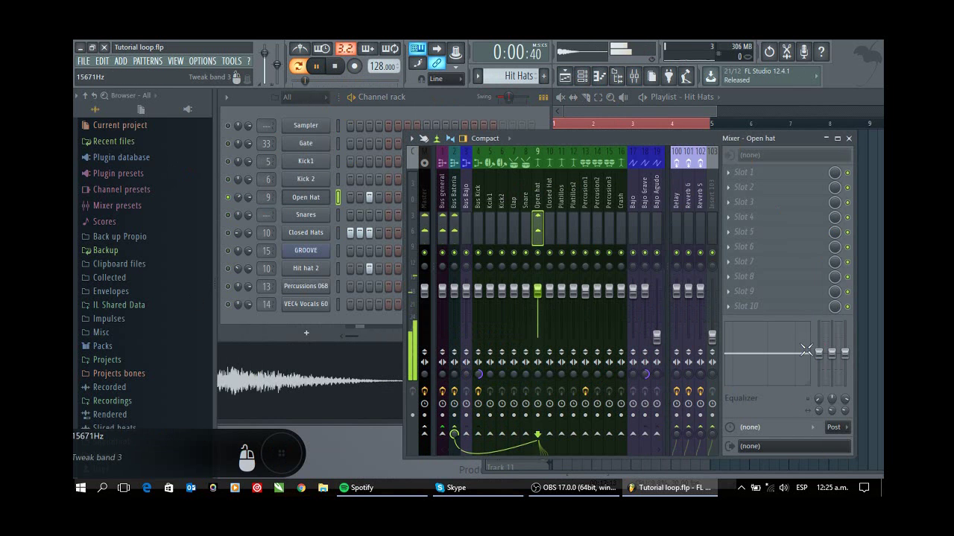
# - Equalize the Open hat mixer track with a low cut of -18.0 at 401 Hz and a mid cut of -5.2 at 1.5 kHz
pyautogui.moveTo(820, 347); pyautogui.dragTo(833, 361)
pyautogui.rightClick(833, 361)
pyautogui.click(840, 305)
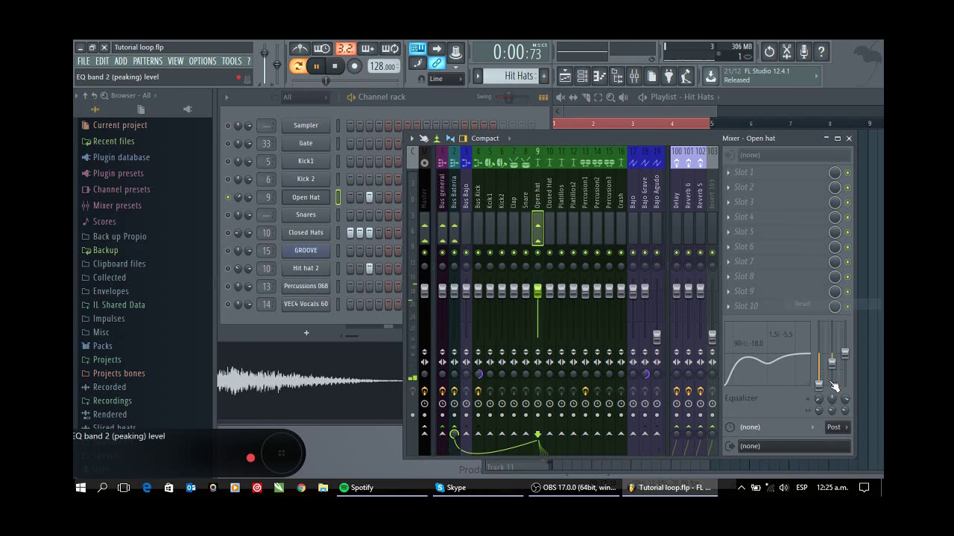
pyautogui.moveTo(818, 405); pyautogui.dragTo(817, 394)
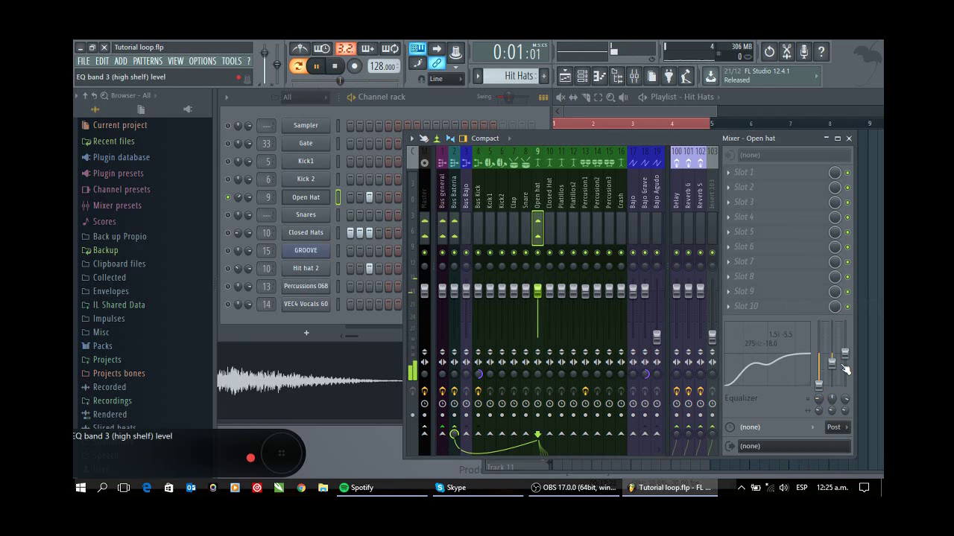
pyautogui.moveTo(832, 362); pyautogui.dragTo(819, 408)
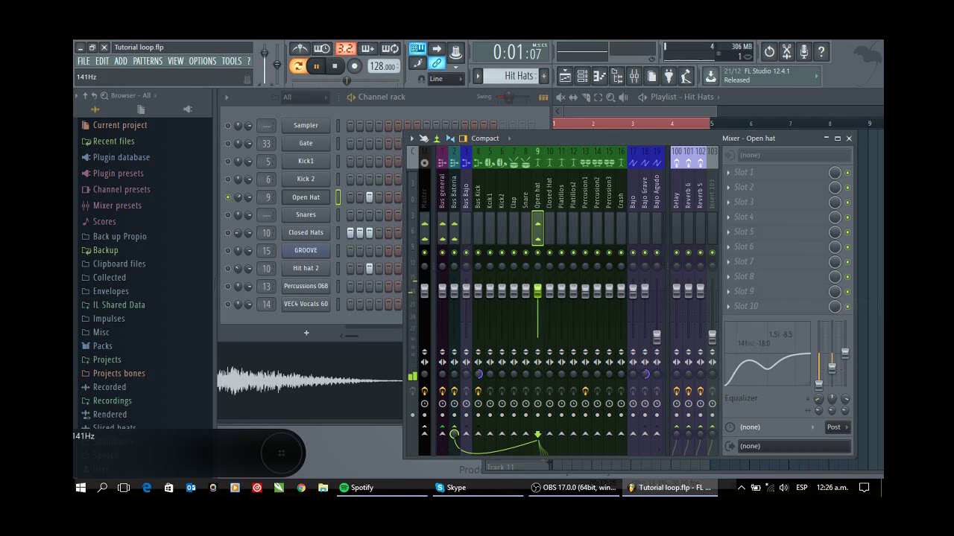
pyautogui.moveTo(833, 369); pyautogui.dragTo(832, 362)
pyautogui.moveTo(819, 402)
pyautogui.mouseDown()
pyautogui.moveTo(819, 392)
pyautogui.moveTo(819, 412)
pyautogui.moveTo(819, 394)
pyautogui.mouseUp()
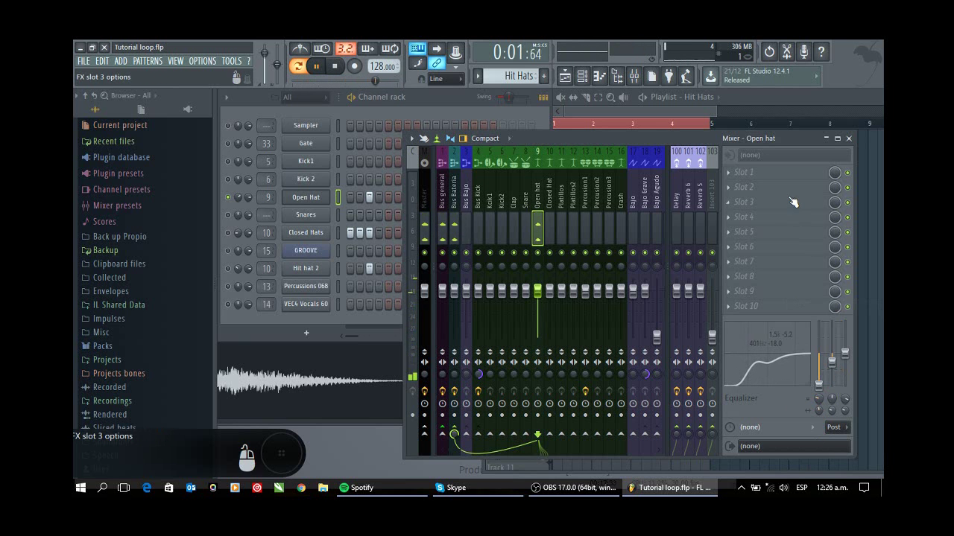
# - Load Fruity Delay into slot 1 of the Open hat track, lower its cutoff and feedback, and set the mode to Inv. stereo
pyautogui.click(740, 181)
pyautogui.click(687, 209)
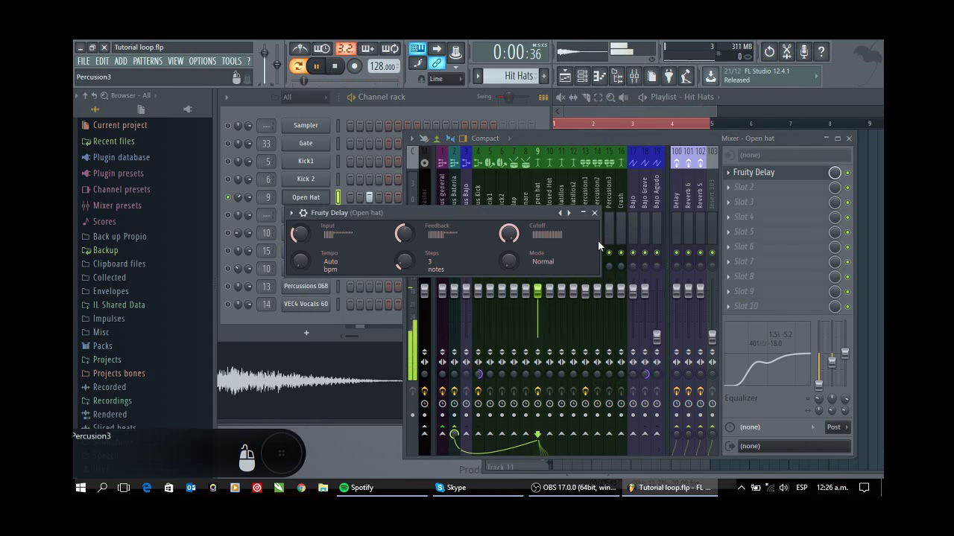
pyautogui.moveTo(512, 235); pyautogui.dragTo(511, 240)
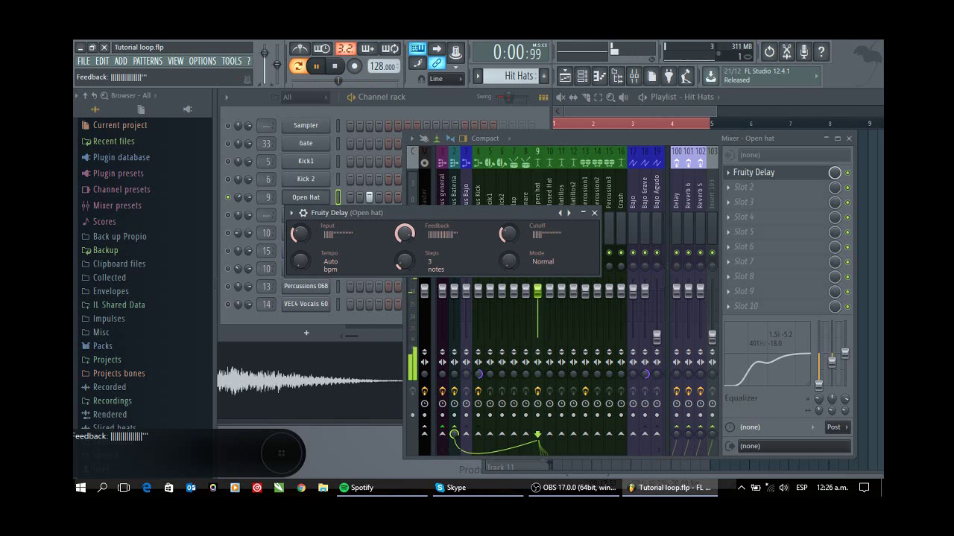
pyautogui.moveTo(404, 234); pyautogui.dragTo(404, 286)
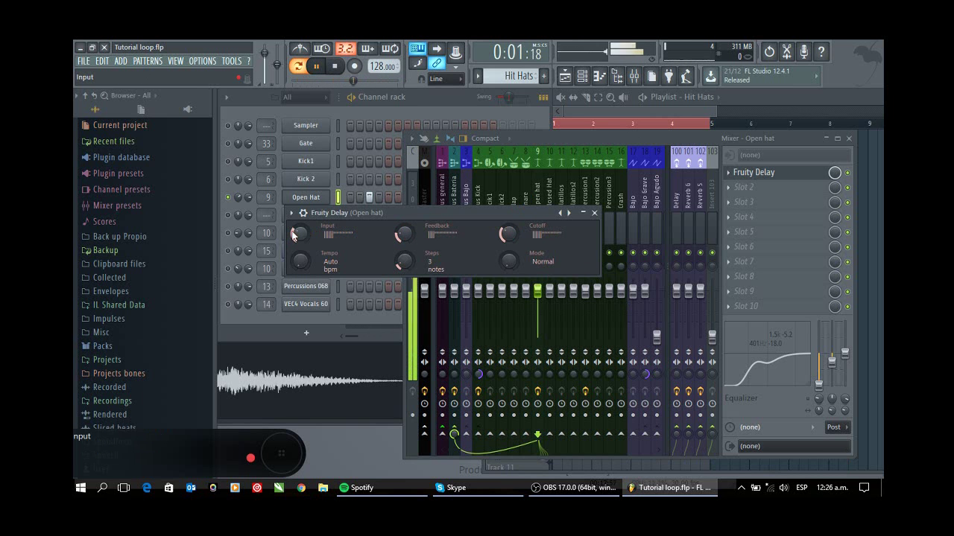
pyautogui.moveTo(508, 261); pyautogui.dragTo(508, 257)
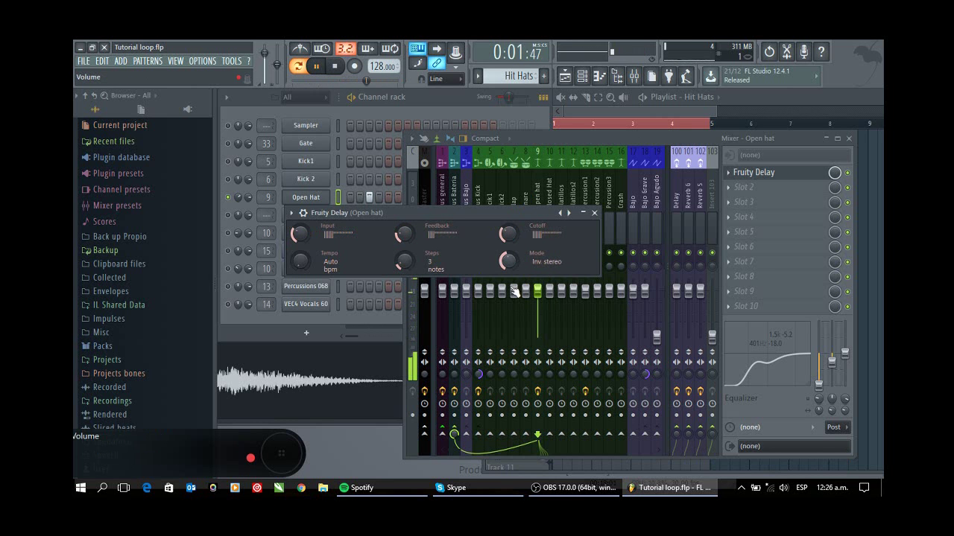
# - Solo the Closed Hats channel and load Fruity Reeverb into slot 1 of its mixer track
pyautogui.click(420, 110)
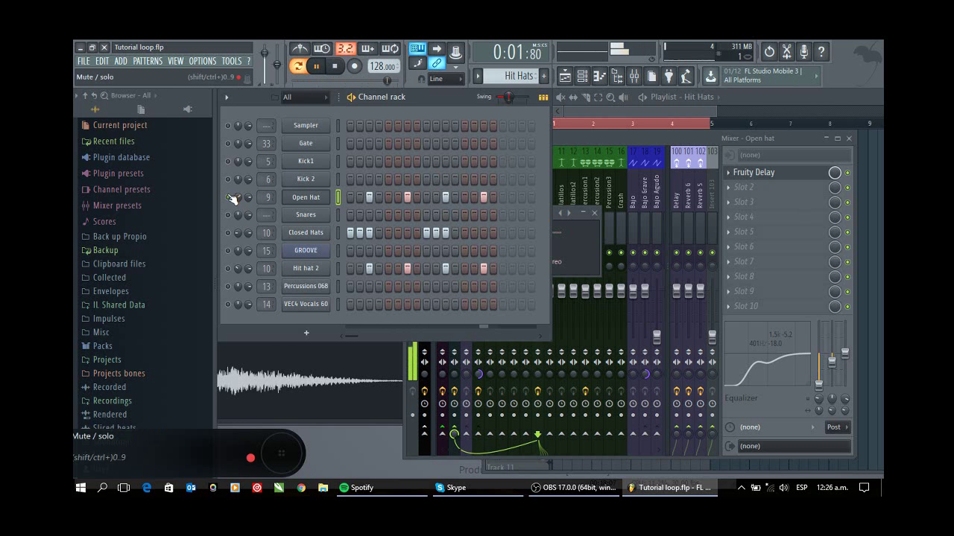
pyautogui.click(321, 233)
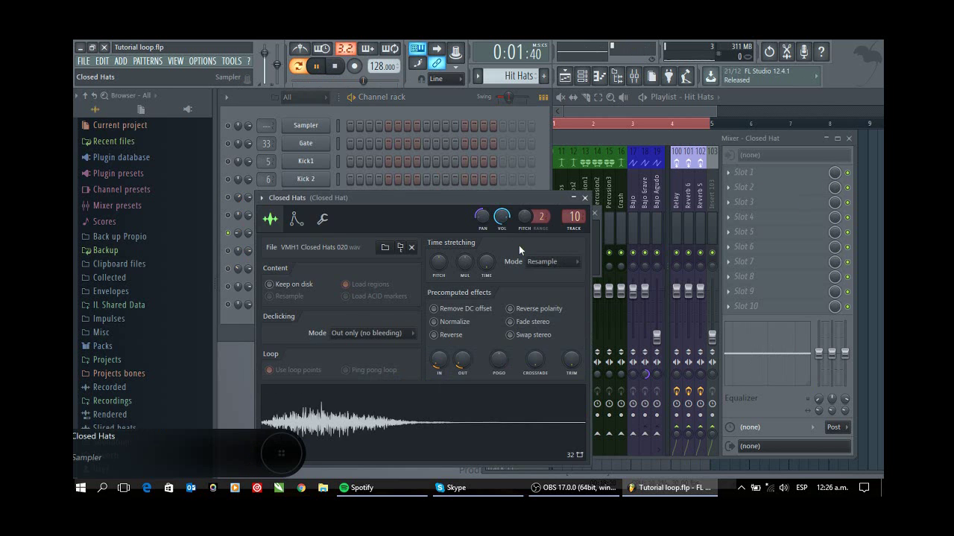
pyautogui.click(589, 139)
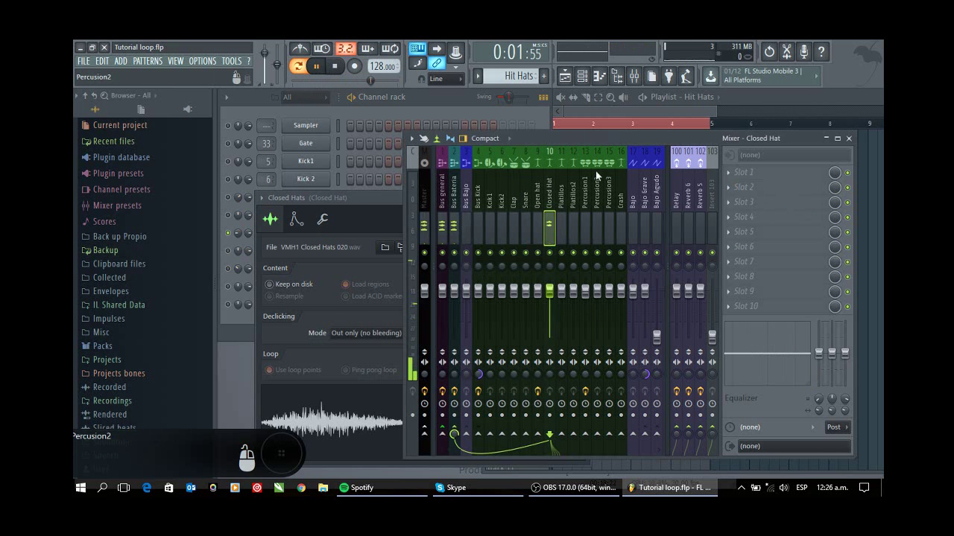
pyautogui.click(738, 174)
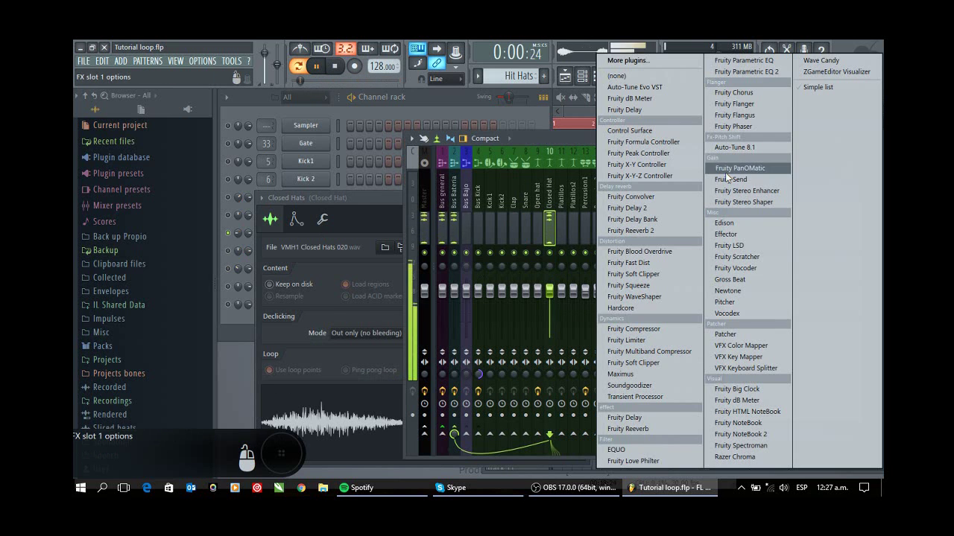
pyautogui.click(628, 428)
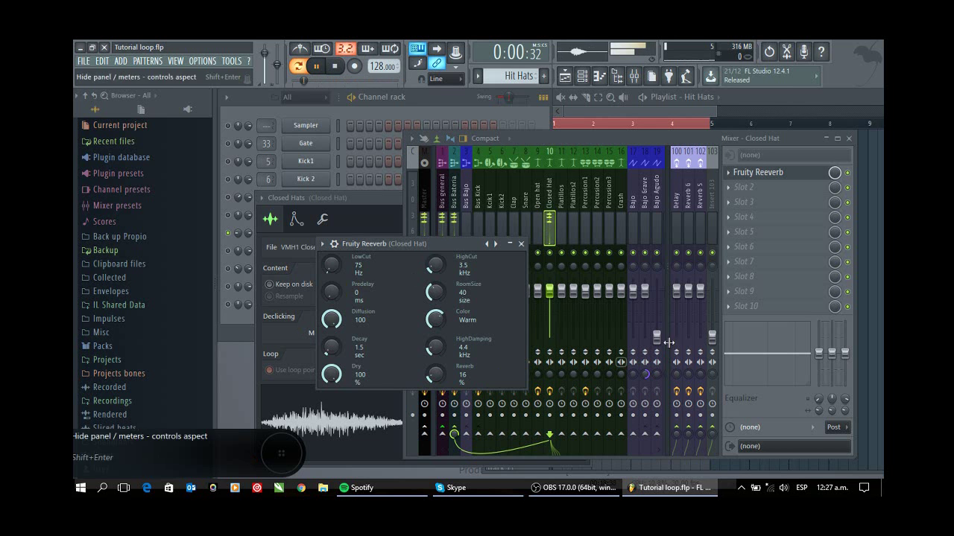
# - Equalize the Closed Hat mixer track with a low cut of -18.0 at 314 Hz and a mid cut of -4.0 at 1.5 kHz
pyautogui.click(819, 354)
pyautogui.moveTo(819, 354)
pyautogui.mouseDown()
pyautogui.moveTo(818, 384)
pyautogui.moveTo(832, 365)
pyautogui.moveTo(830, 398)
pyautogui.moveTo(820, 378)
pyautogui.moveTo(831, 360)
pyautogui.mouseUp()
pyautogui.moveTo(819, 398); pyautogui.dragTo(819, 396)
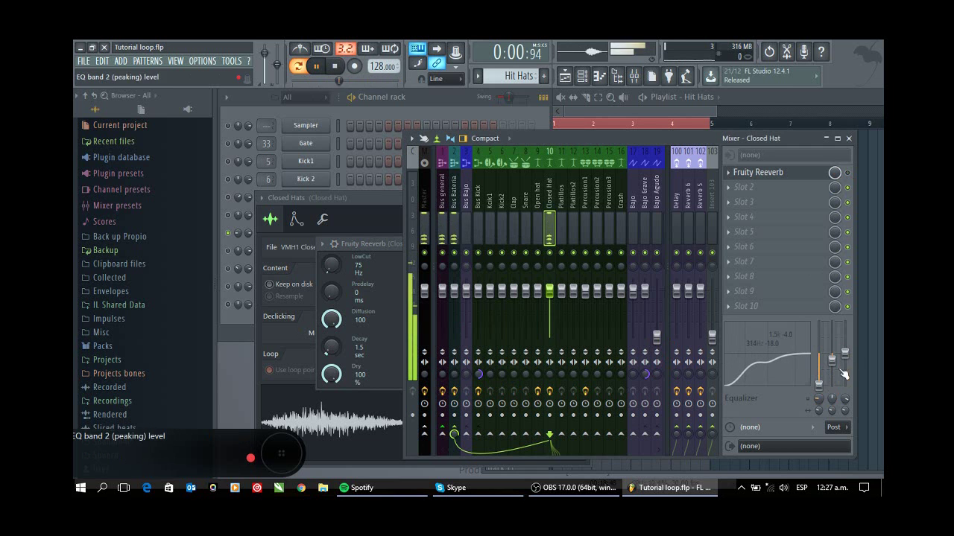
# - Add a high-band cut of -1.5 at 5.8 kHz to the Closed Hat track's equalizer
pyautogui.moveTo(844, 353); pyautogui.dragTo(844, 359)
pyautogui.moveTo(844, 400); pyautogui.dragTo(845, 406)
pyautogui.moveTo(846, 360); pyautogui.dragTo(846, 356)
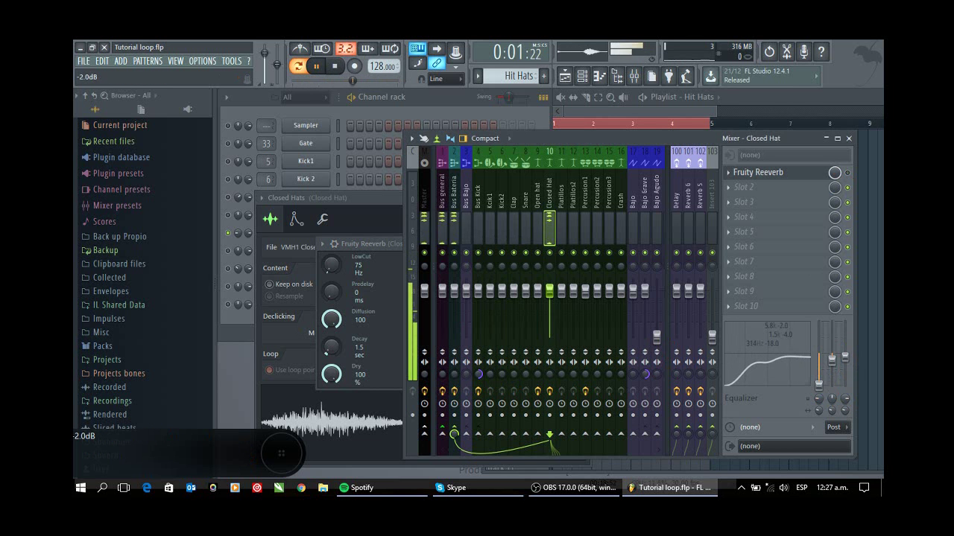
# - Load Fruity Delay into slot 2 of the Closed Hat track, set its mode to Inv. stereo and lower its cutoff
pyautogui.click(380, 114)
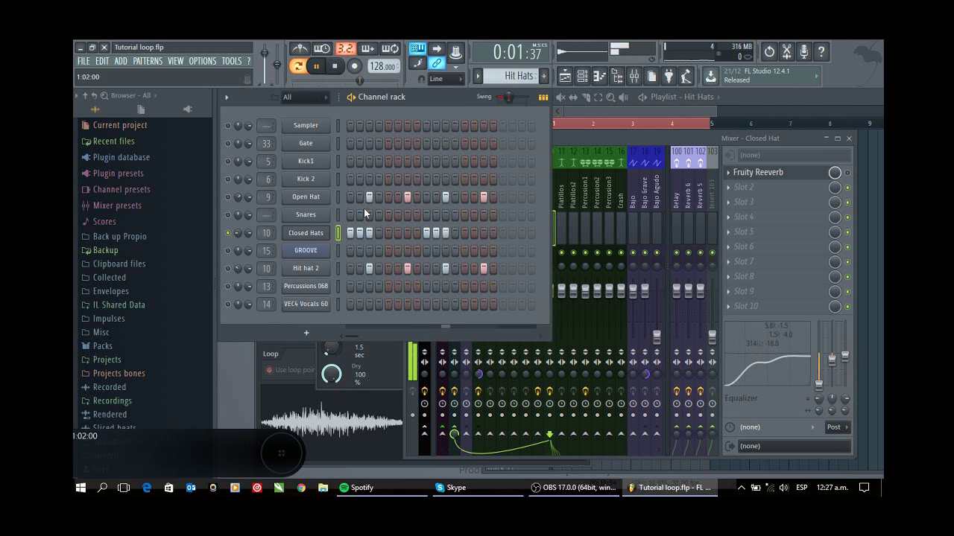
pyautogui.click(726, 188)
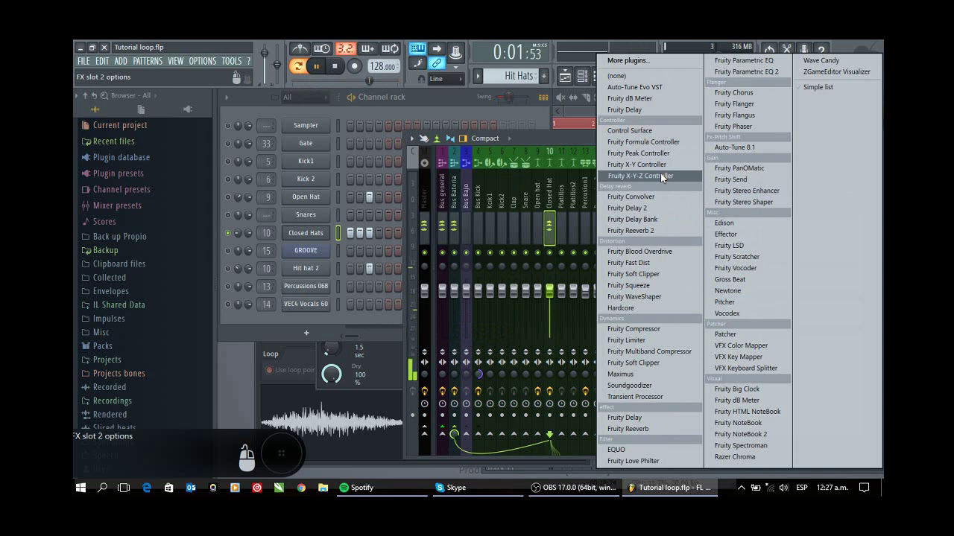
pyautogui.click(653, 112)
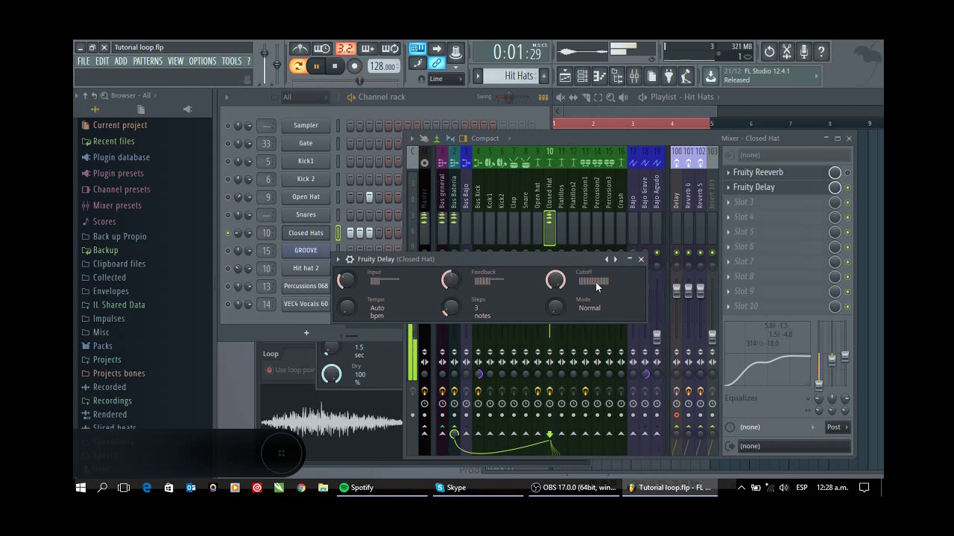
pyautogui.moveTo(556, 307); pyautogui.dragTo(555, 287)
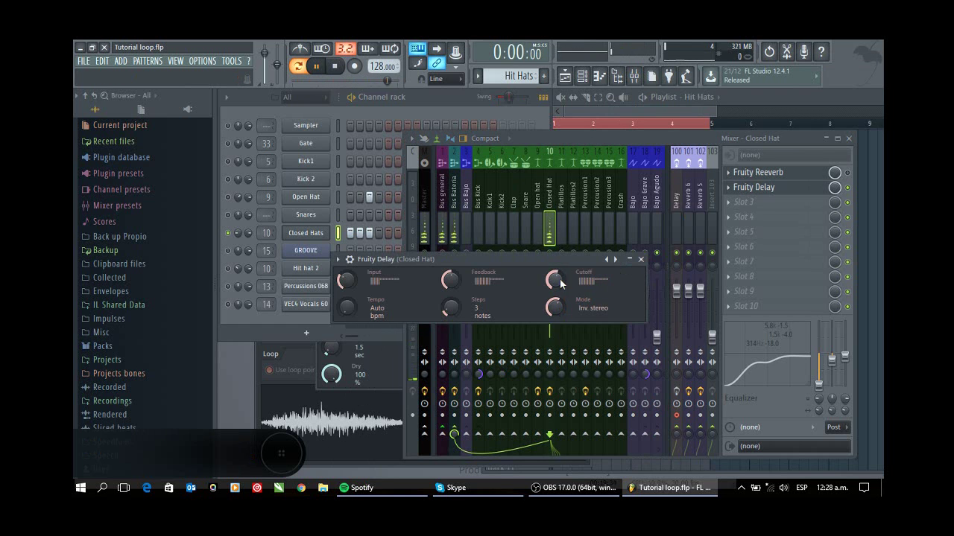
# - Unmute the Hit hat 2 channel and lower the mix levels of Fruity Delay and Fruity Reeverb on the Closed Hat track
pyautogui.click(356, 115)
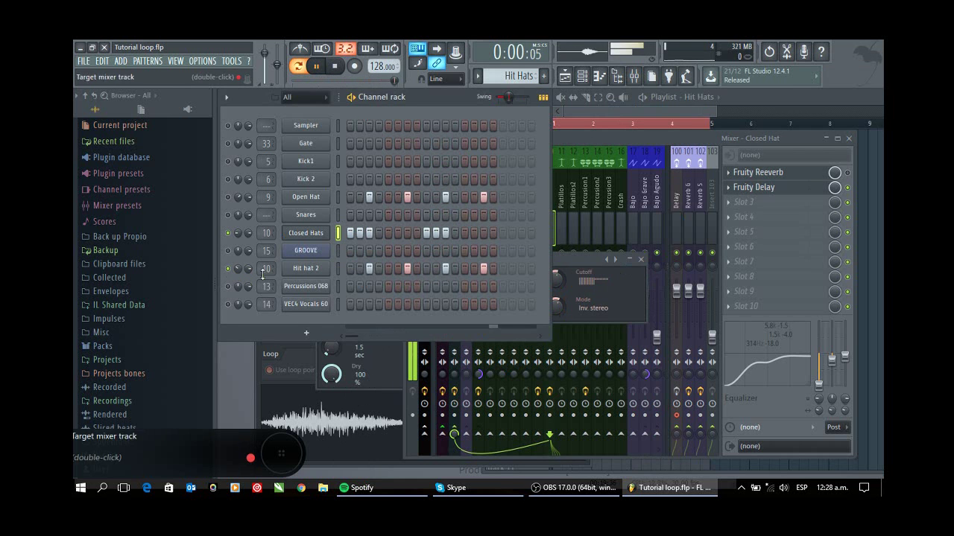
pyautogui.click(306, 269)
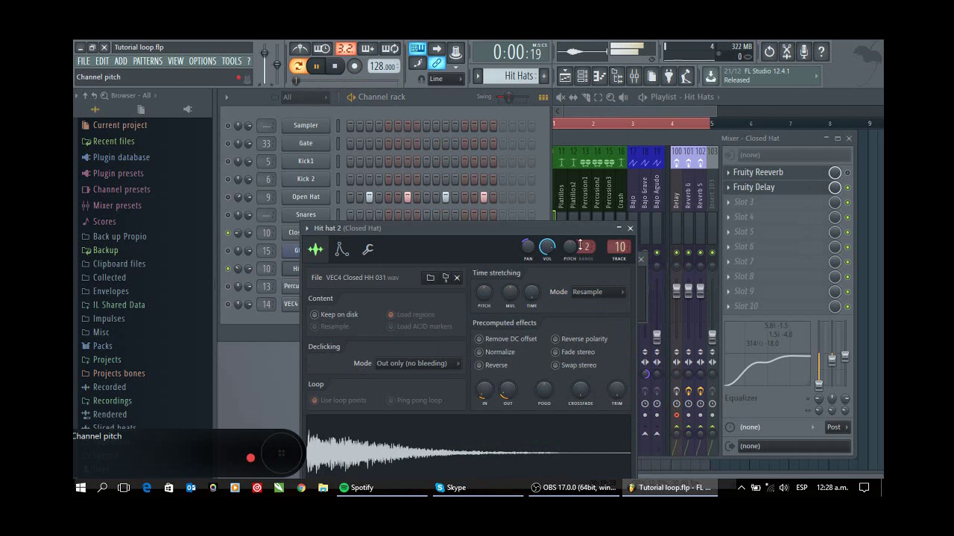
pyautogui.moveTo(835, 188); pyautogui.dragTo(835, 198)
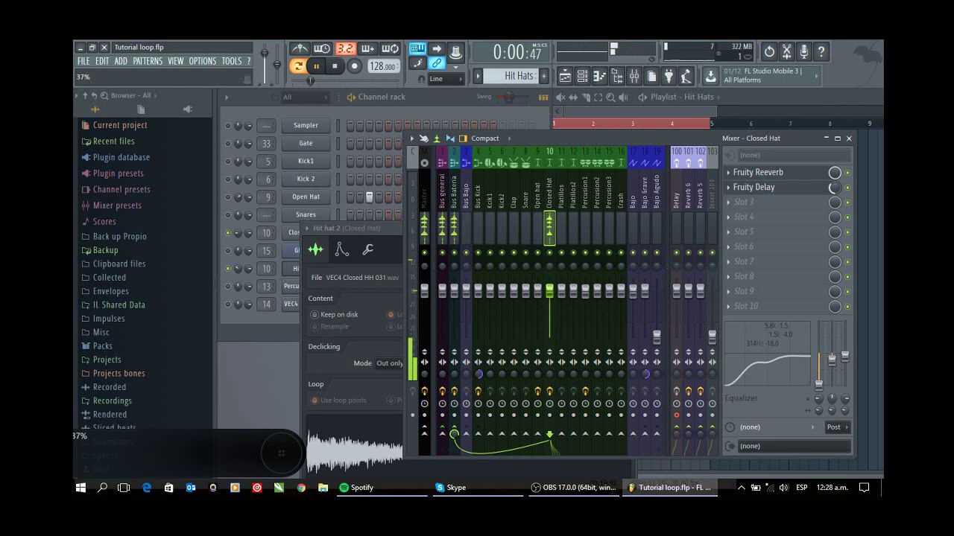
pyautogui.moveTo(835, 187)
pyautogui.mouseDown()
pyautogui.moveTo(835, 179)
pyautogui.moveTo(836, 204)
pyautogui.moveTo(833, 191)
pyautogui.mouseUp()
# - Reopen Fruity Delay on the Closed Hat track and lower its cutoff further
pyautogui.click(393, 226)
pyautogui.click(777, 189)
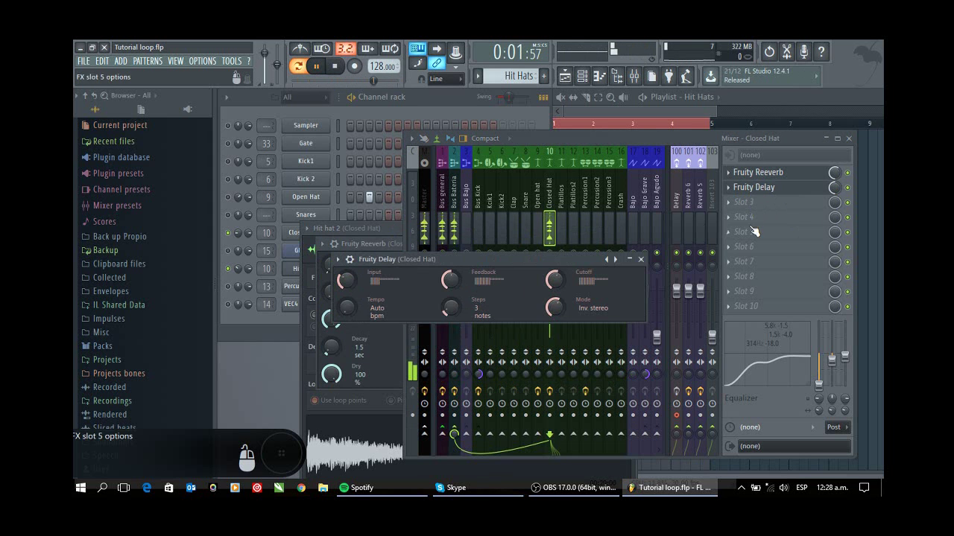
pyautogui.click(560, 283)
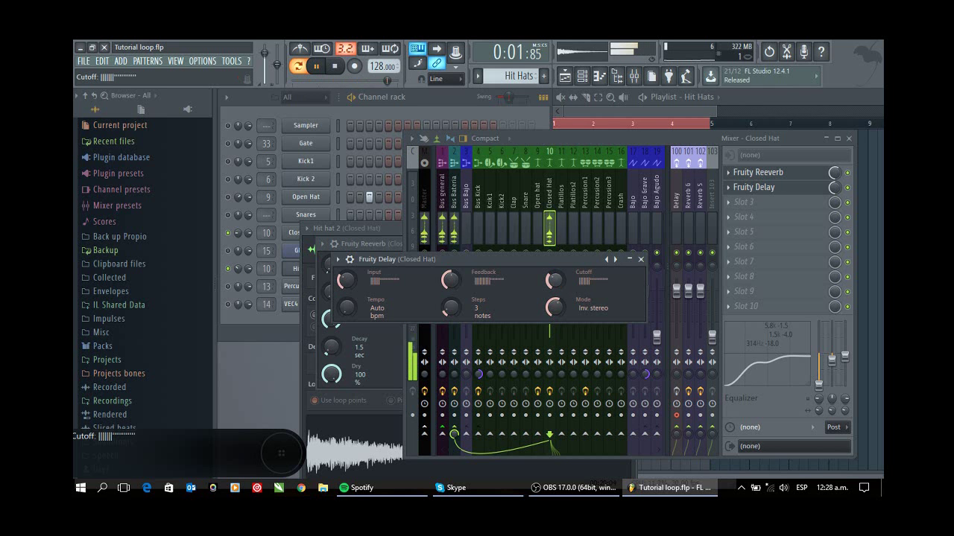
# - Narrow the channel rack, unmute the Open Hat channel, and switch to the Percussion Groove pattern
pyautogui.click(474, 111)
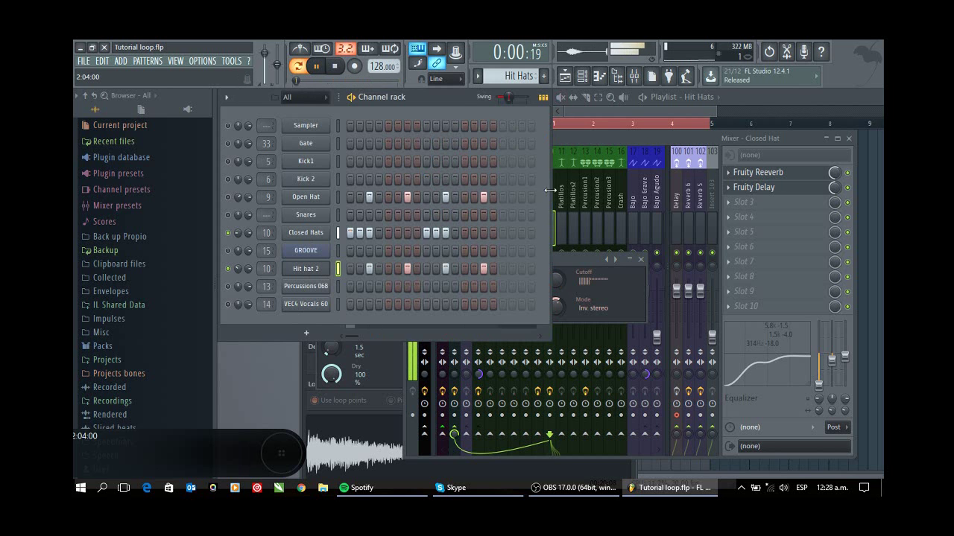
pyautogui.moveTo(549, 190); pyautogui.dragTo(512, 195)
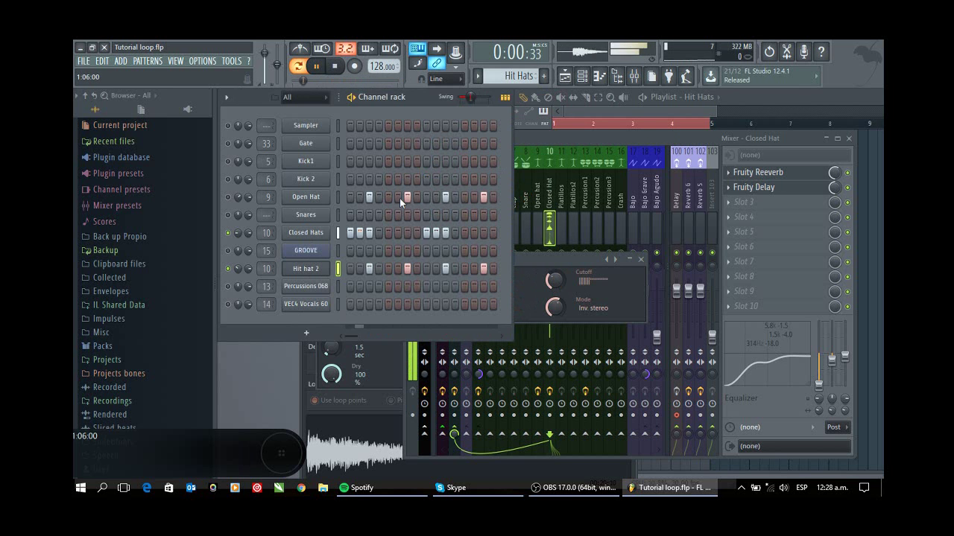
pyautogui.click(227, 197)
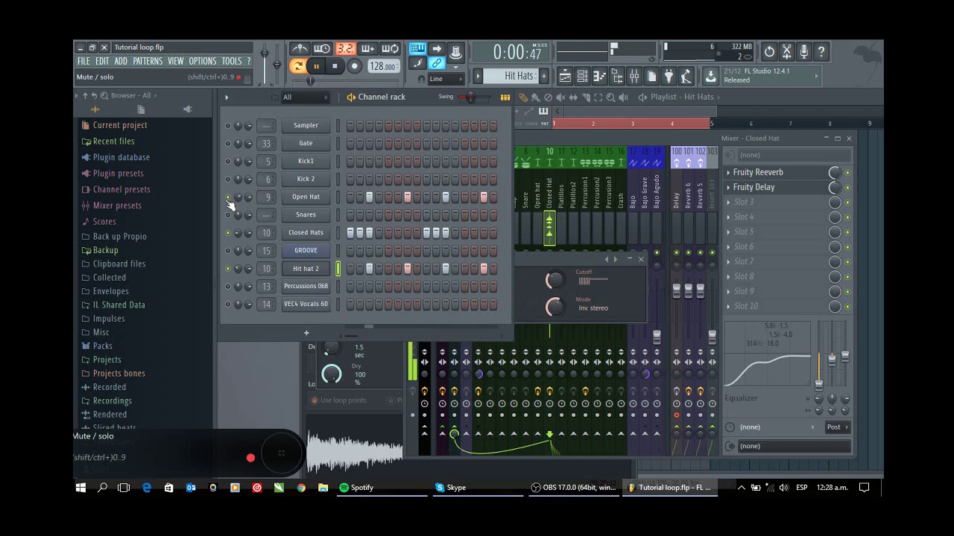
pyautogui.click(703, 109)
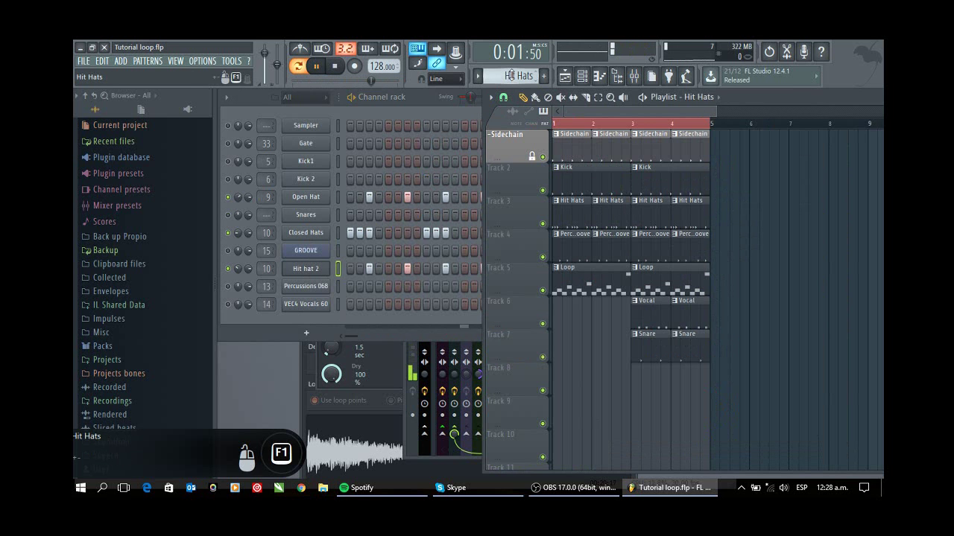
pyautogui.scroll(-1, 511, 75)
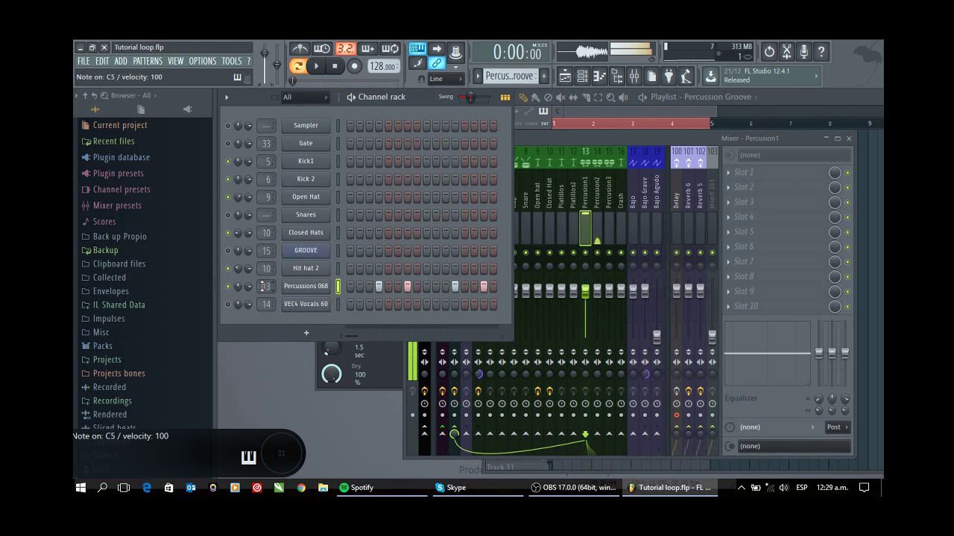
# - Equalize Percussion1 while auditioning the sample: low -18.0 at 42 Hz, mid -6.0 at 174 Hz, high -2.5 at 8.0 kHz
pyautogui.moveTo(819, 375); pyautogui.dragTo(831, 406)
pyautogui.press('w')
pyautogui.press('q')
pyautogui.press('q')
pyautogui.press('q')
pyautogui.press('q')
pyautogui.moveTo(832, 367)
pyautogui.mouseDown()
pyautogui.moveTo(845, 387)
pyautogui.moveTo(845, 358)
pyautogui.mouseUp()
pyautogui.press('q')
pyautogui.press('q')
pyautogui.press('q')
pyautogui.press('q')
pyautogui.press('q')
pyautogui.moveTo(819, 400); pyautogui.dragTo(819, 405)
pyautogui.press('q')
pyautogui.press('q')
pyautogui.press('q')
pyautogui.press('q')
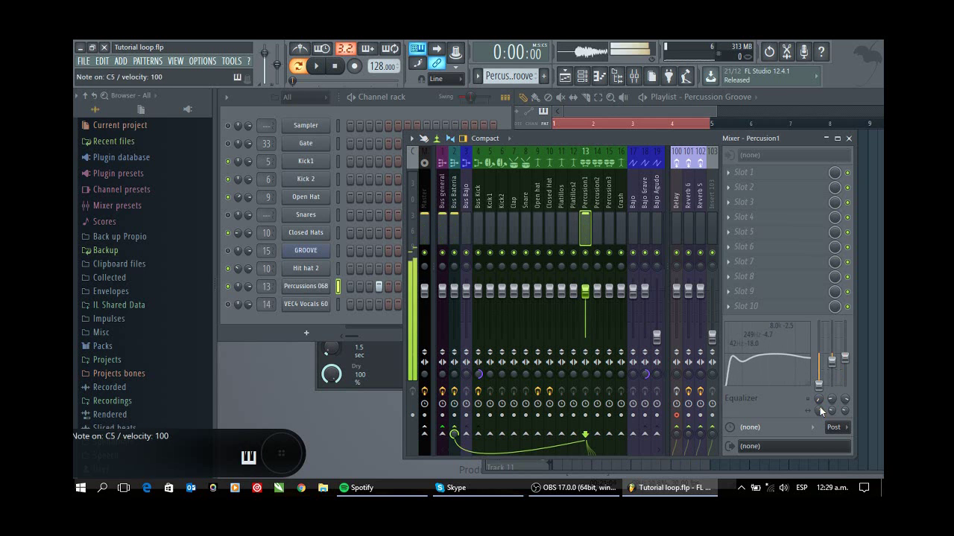
pyautogui.moveTo(733, 353); pyautogui.dragTo(731, 355)
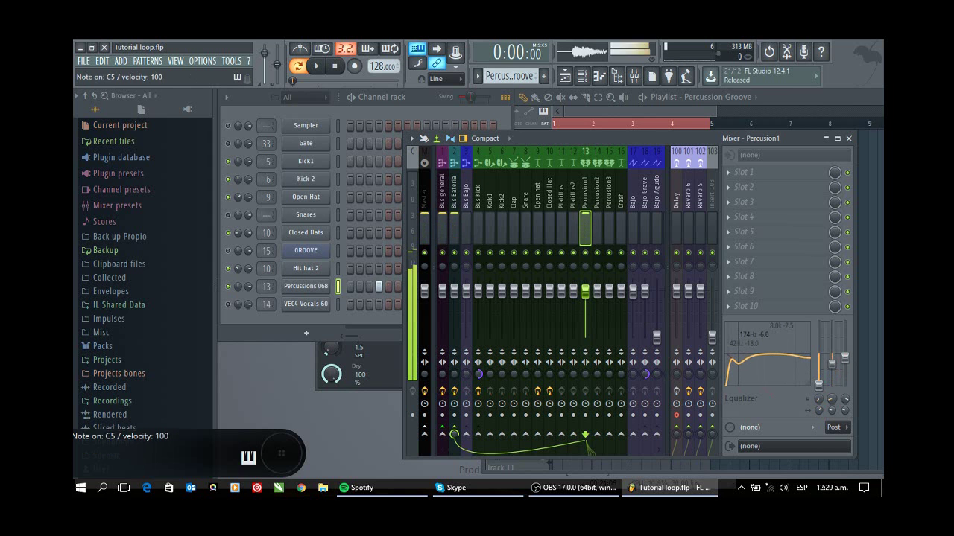
# - Load Fruity Blood Overdrive into slot 1 of Percussion1 and set PreAmp to about 0.065 and PostGain to about -0.245 while auditioning
pyautogui.click(730, 174)
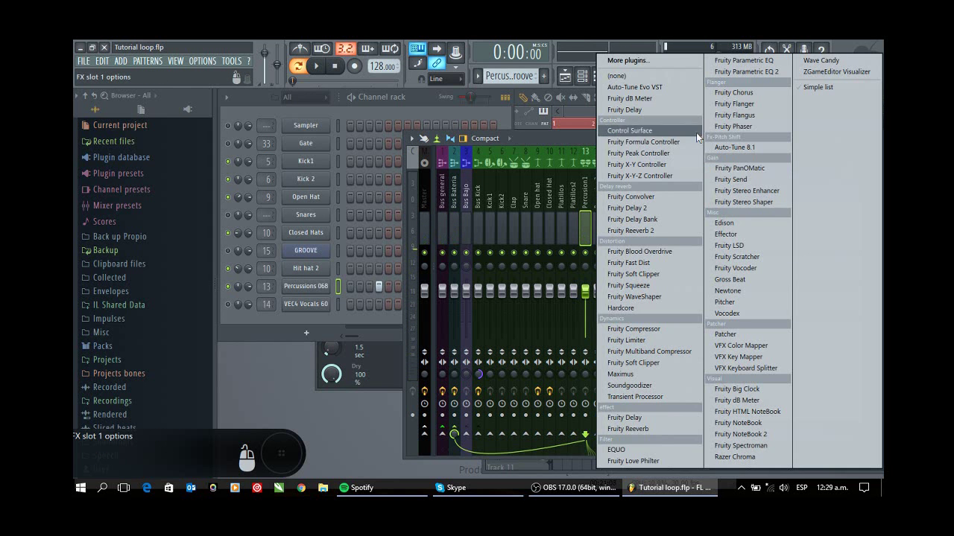
pyautogui.click(639, 251)
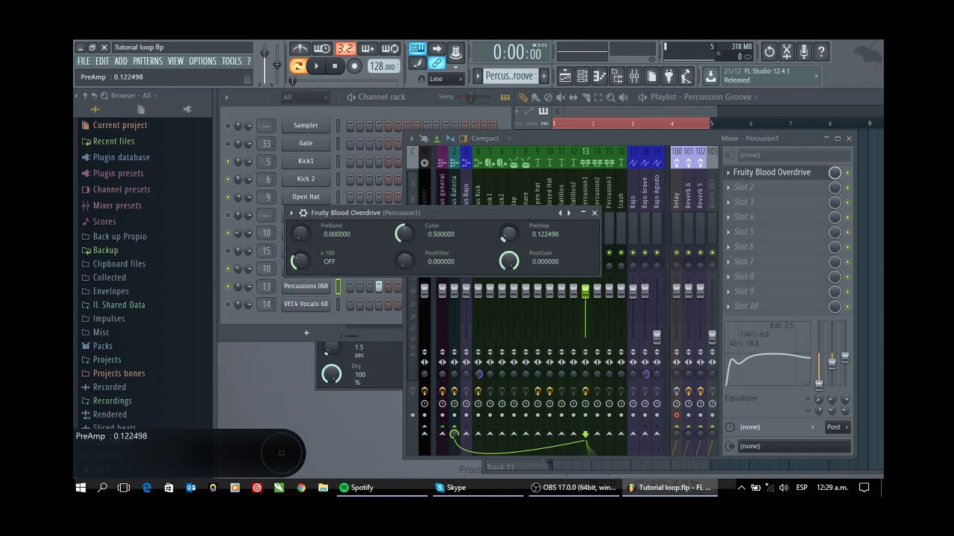
pyautogui.press('z')
pyautogui.press('z')
pyautogui.press('z')
pyautogui.press('z')
pyautogui.moveTo(504, 239); pyautogui.dragTo(509, 302)
pyautogui.press('z')
pyautogui.press('z')
pyautogui.press('z')
pyautogui.press('z')
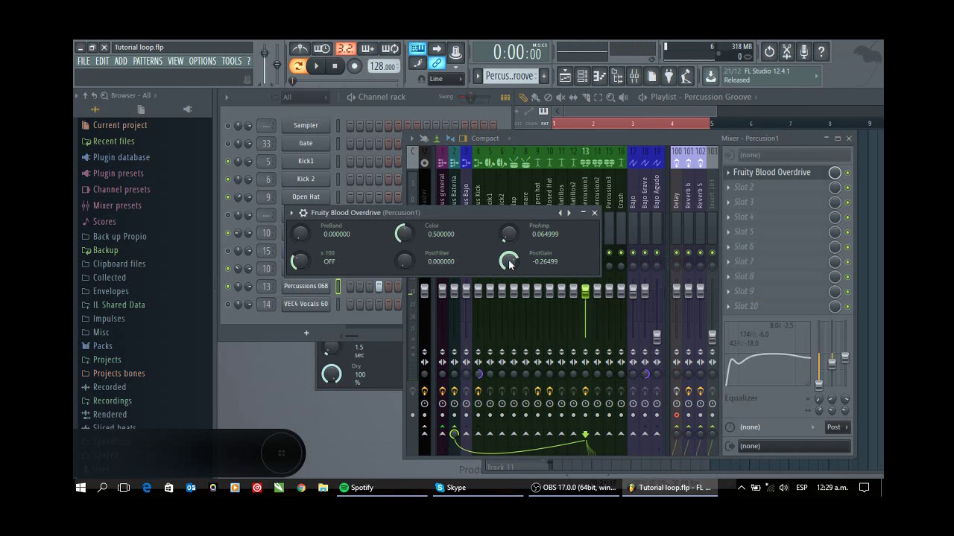
pyautogui.press('z')
pyautogui.press('z')
pyautogui.press('z')
# - Open the GROOVE channel in the Loop pattern, start playback, and bring up its Percussion3 mixer track
pyautogui.click(427, 107)
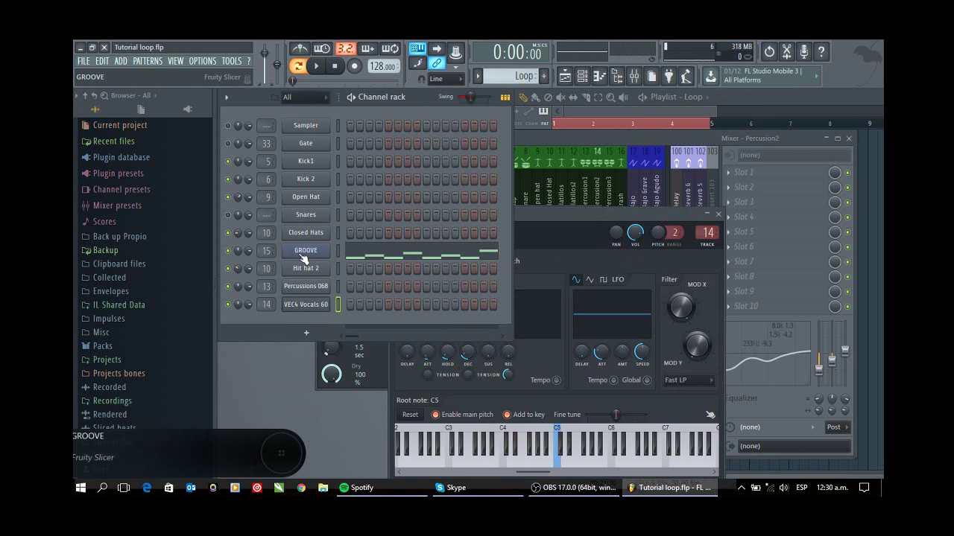
pyautogui.click(291, 255)
pyautogui.press('z')
pyautogui.press('space')
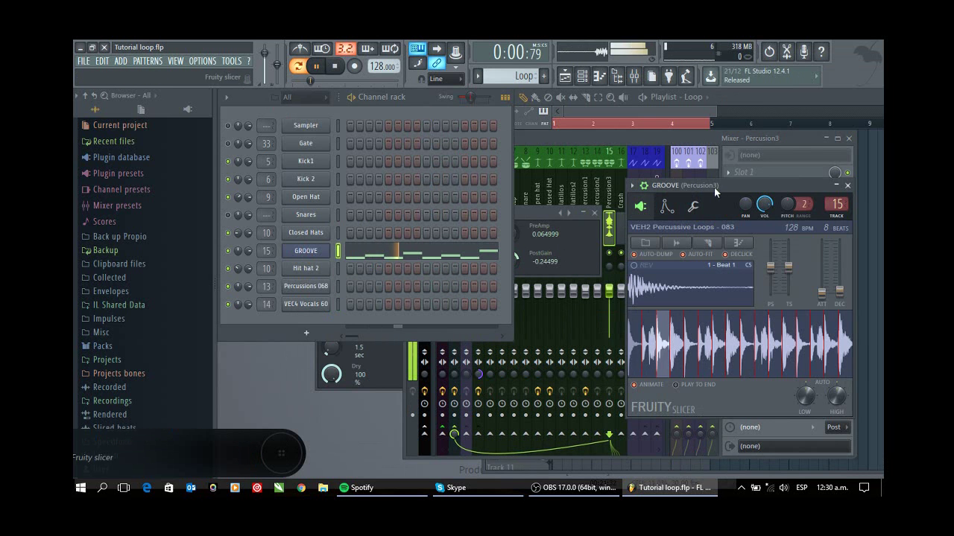
pyautogui.click(727, 138)
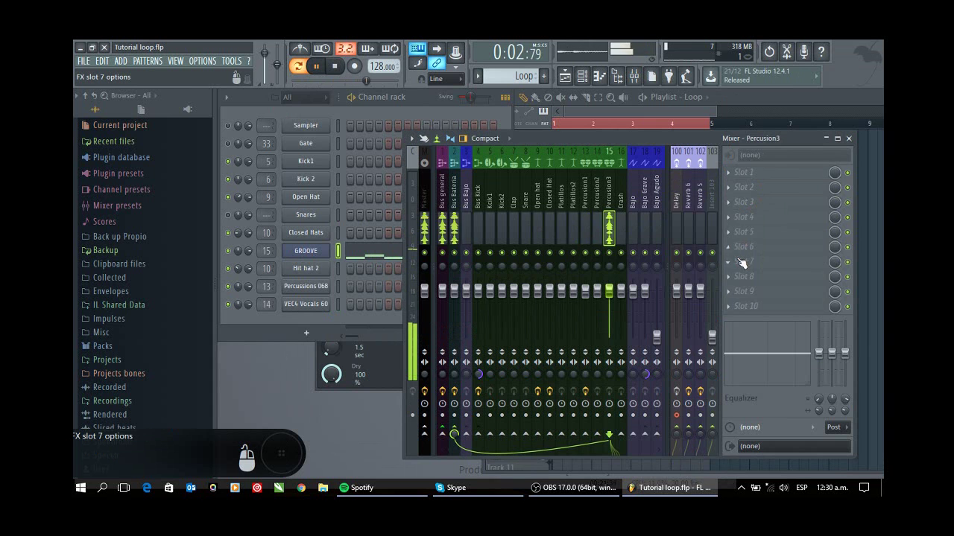
# - Load Fruity Stereo Enhancer into slot 1 of the Percussion3 track and set its phase offset to 0.3 ms right
pyautogui.click(730, 173)
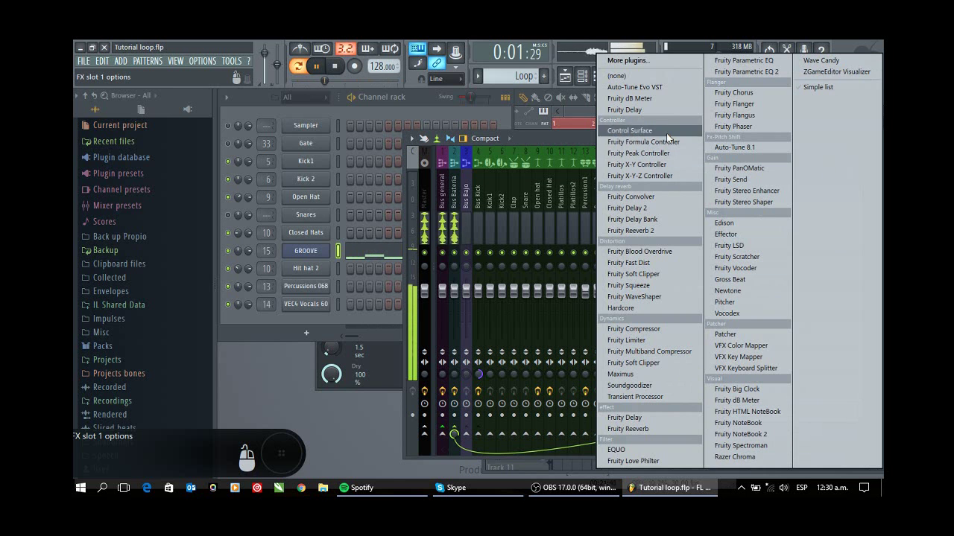
pyautogui.click(775, 191)
pyautogui.moveTo(332, 188); pyautogui.dragTo(332, 184)
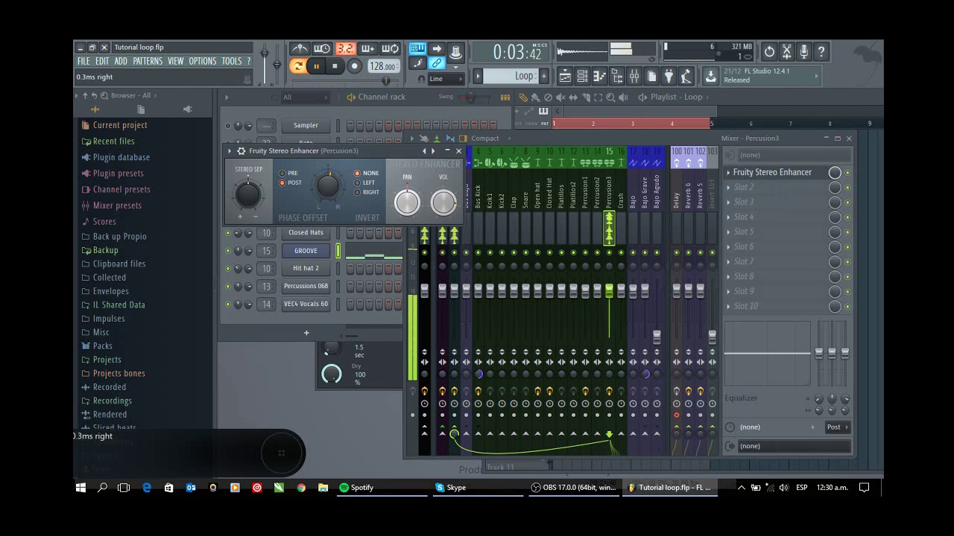
# - Equalize Percussion3 with a low cut of -15.0 at 90 Hz and mid cut of -2.2 at 867 Hz, and adjust the Stereo Enhancer's volume
pyautogui.moveTo(819, 354); pyautogui.dragTo(819, 386)
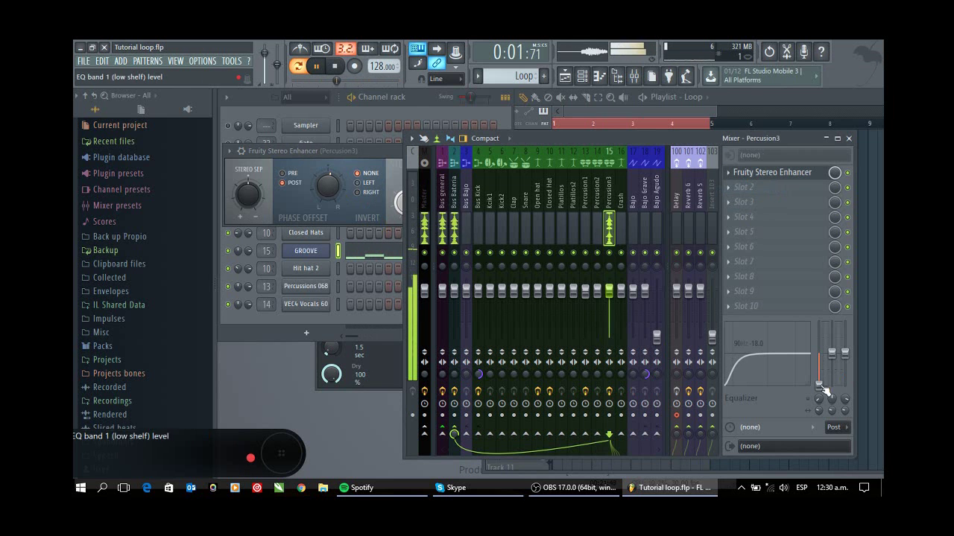
pyautogui.moveTo(831, 354); pyautogui.dragTo(832, 361)
pyautogui.moveTo(832, 399); pyautogui.dragTo(831, 358)
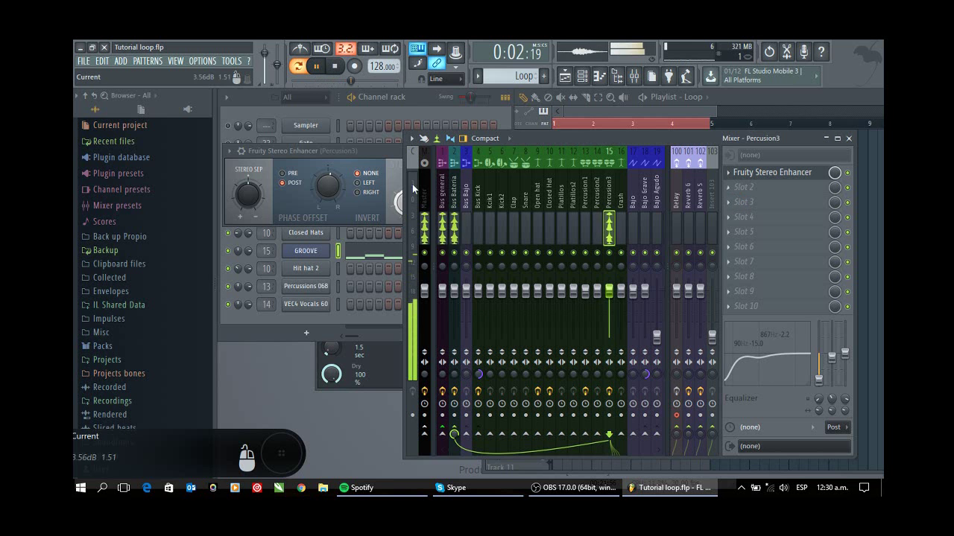
pyautogui.click(401, 213)
pyautogui.moveTo(443, 202); pyautogui.dragTo(443, 198)
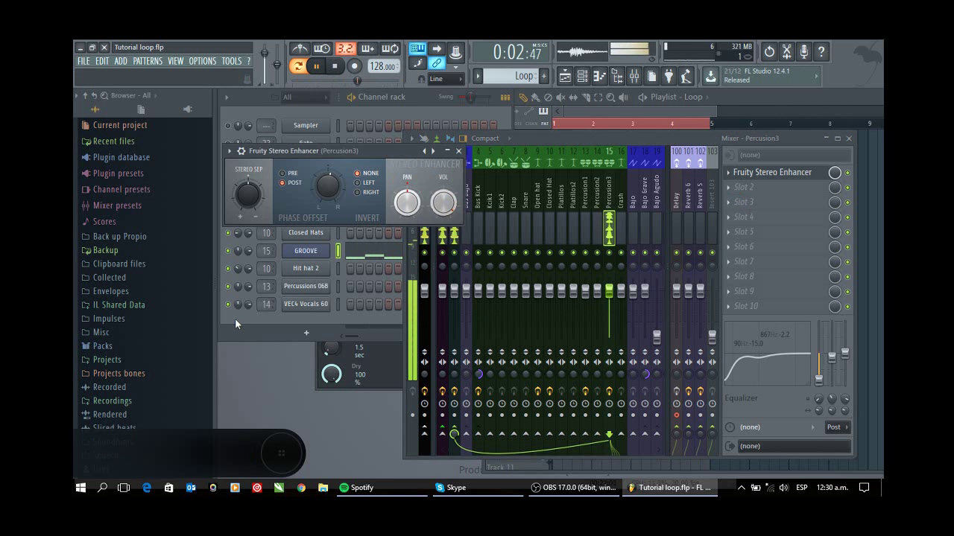
# - Open the VEC4 Vocals 60 channel in the Vocal pattern, load Fruity Reeverb into slot 1 of Percussion2, and audition the sound
pyautogui.click(307, 305)
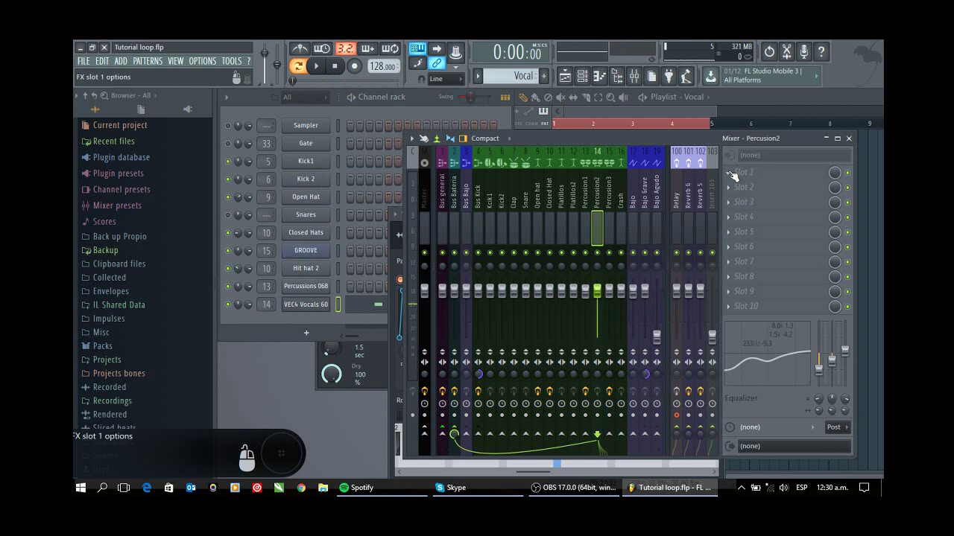
pyautogui.press('q')
pyautogui.click(731, 174)
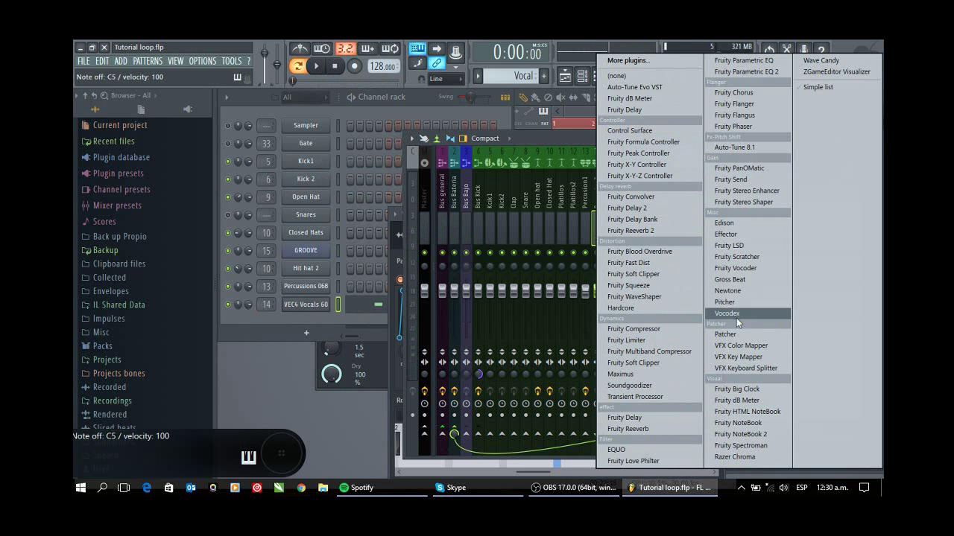
pyautogui.click(658, 428)
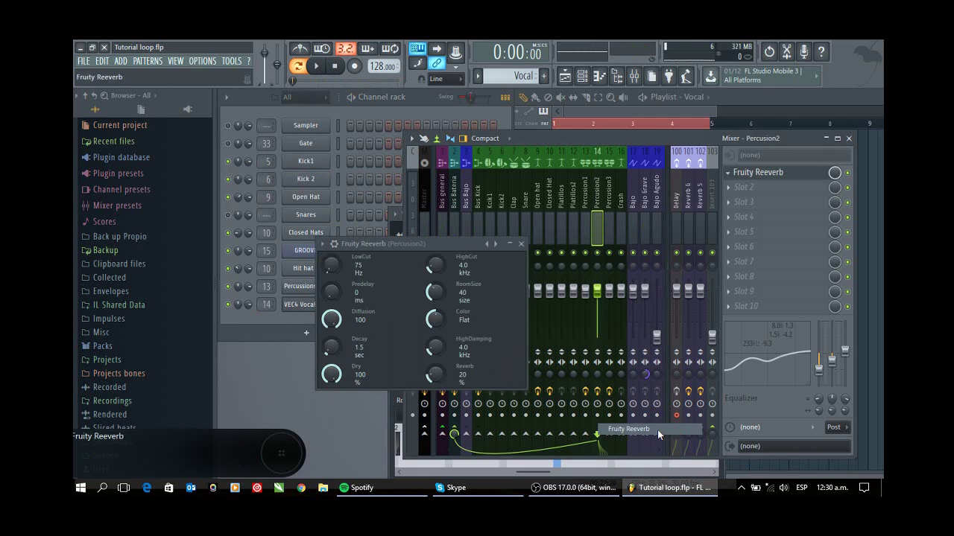
pyautogui.press('q')
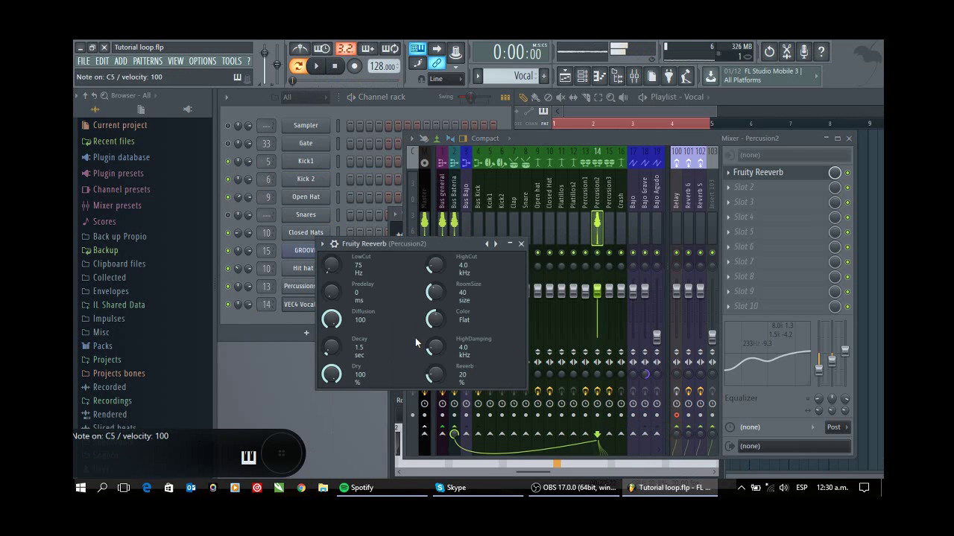
# - Set the Percussion2 reverb's color to Bright and lower its mix level to about 58%
pyautogui.moveTo(435, 319); pyautogui.dragTo(435, 313)
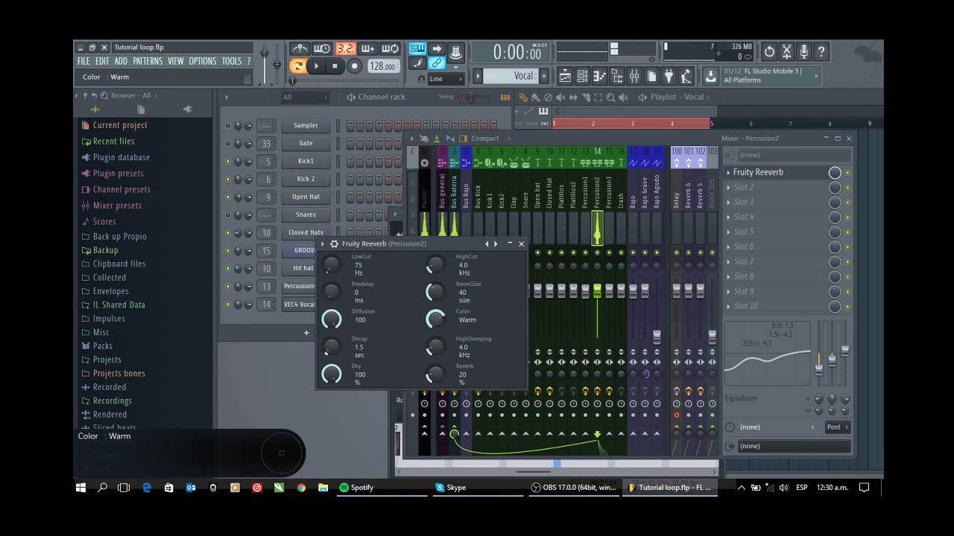
pyautogui.press('q')
pyautogui.press('q')
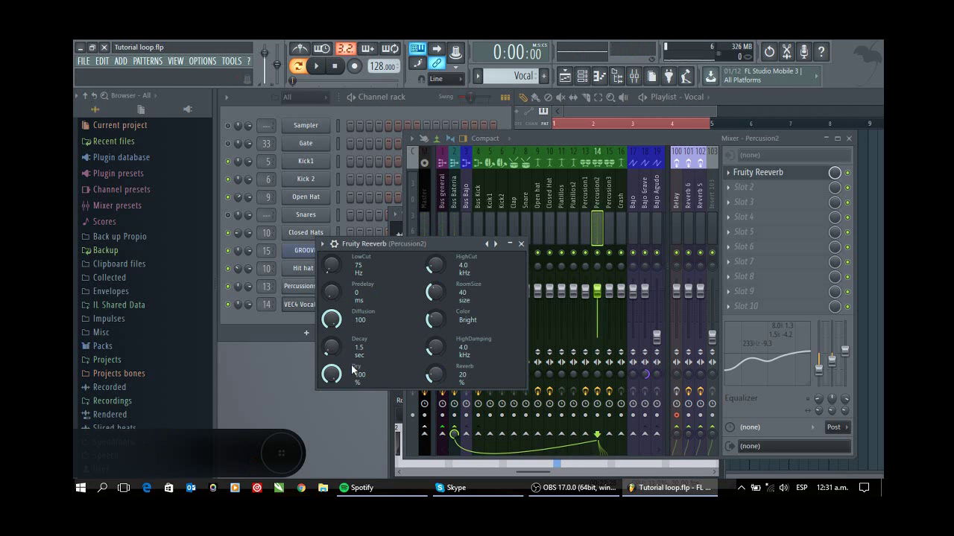
pyautogui.click(835, 172)
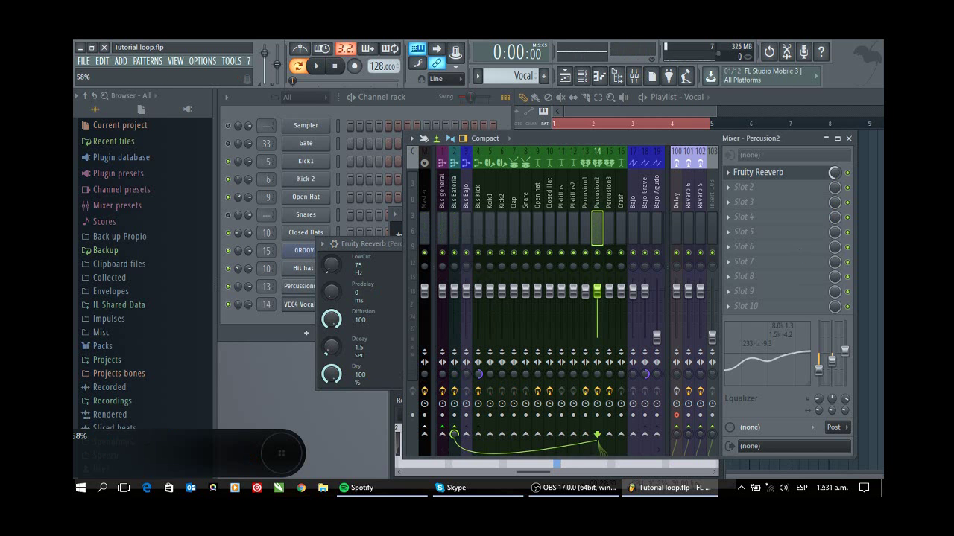
# - Load Fruity Delay 2 into slot 2 of Percusion2, lower its mix level to about 12%, and audition the vocal
pyautogui.press('q')
pyautogui.press('q')
pyautogui.click(744, 187)
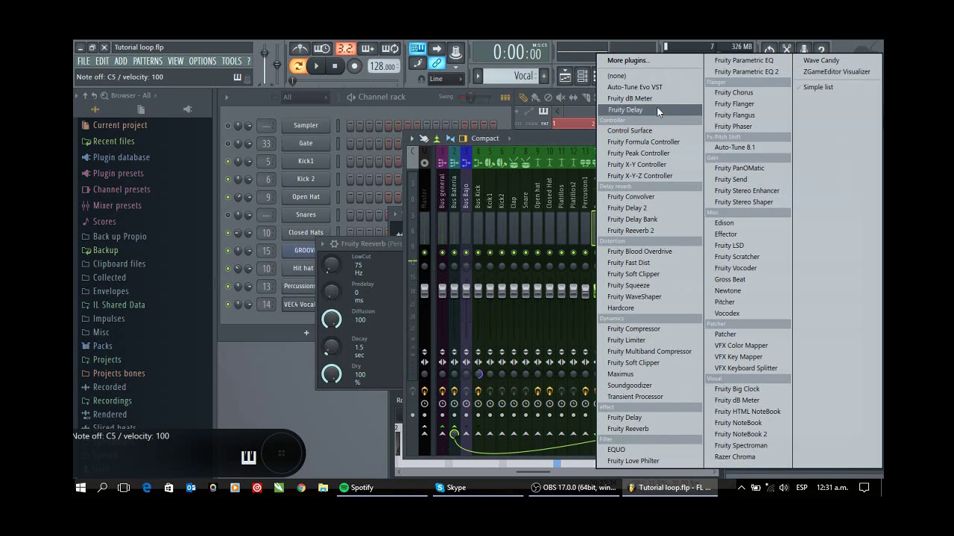
pyautogui.click(641, 208)
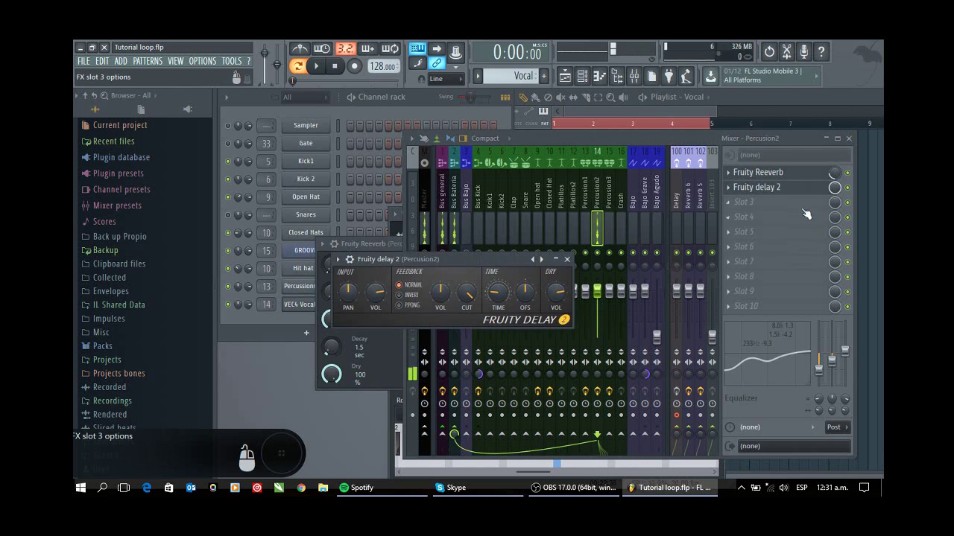
pyautogui.click(834, 187)
pyautogui.press('w')
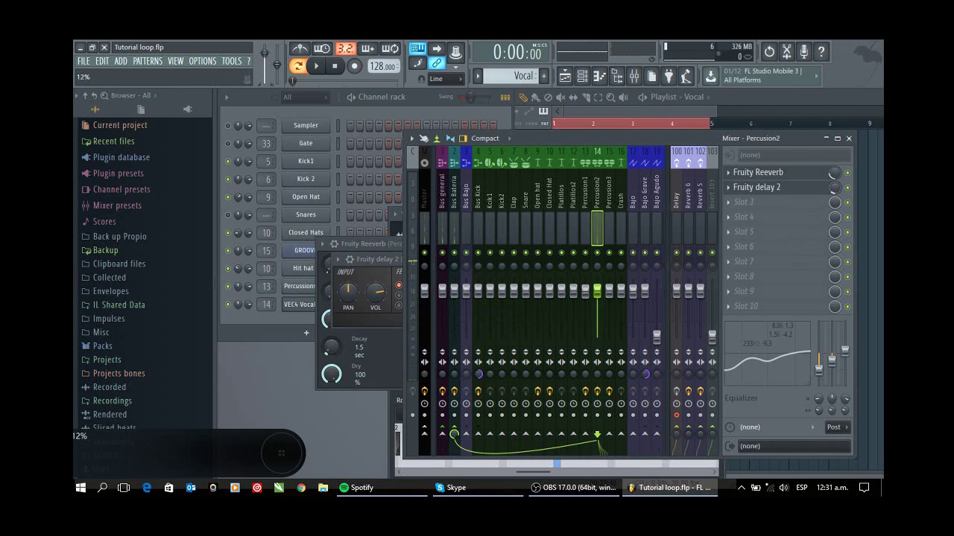
# - Switch Fruity Delay 2's feedback to ping-pong, raise its dry volume, shorten the delay time, and audition the sound
pyautogui.click(388, 258)
pyautogui.press('w')
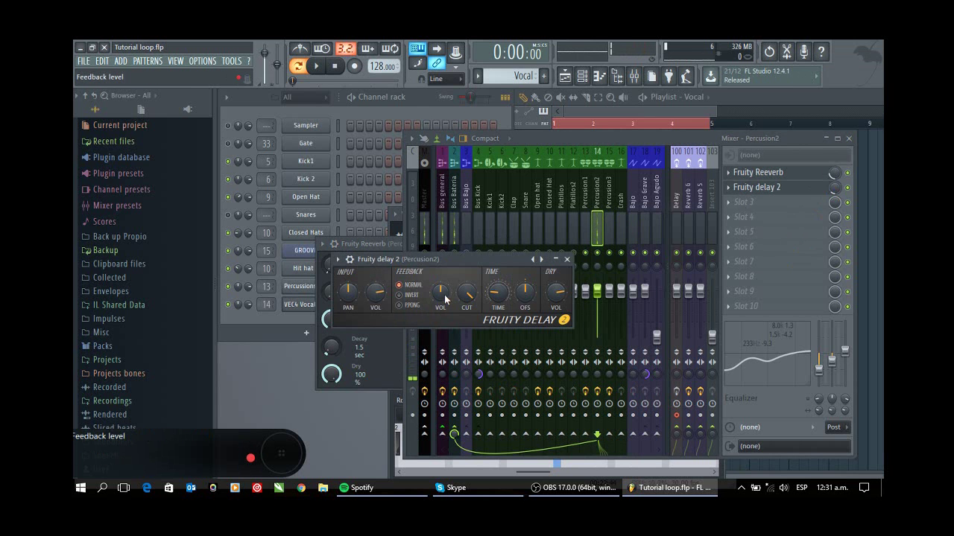
pyautogui.click(410, 305)
pyautogui.press('w')
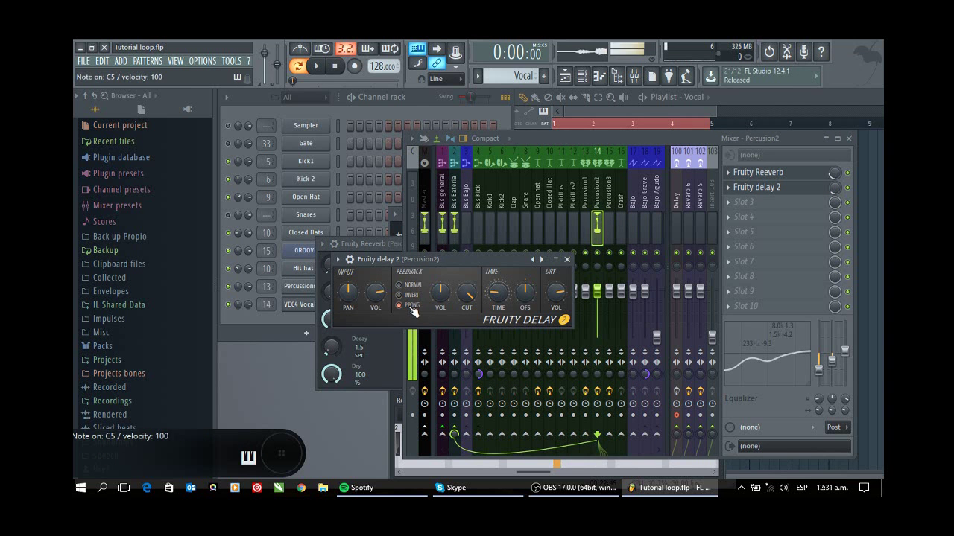
pyautogui.moveTo(565, 298); pyautogui.dragTo(565, 280)
pyautogui.press('w')
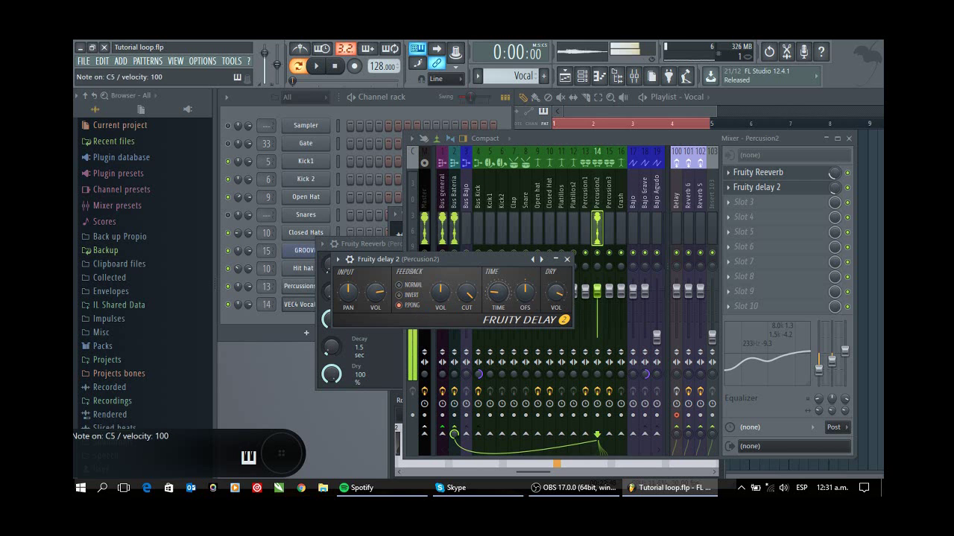
pyautogui.press('w')
pyautogui.press('q')
pyautogui.moveTo(498, 293); pyautogui.dragTo(498, 301)
pyautogui.press('w')
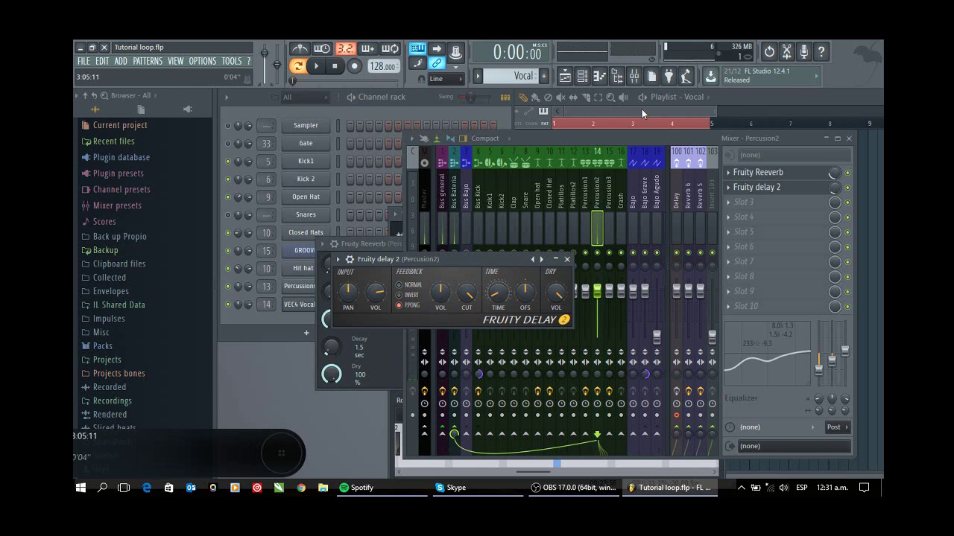
pyautogui.press('q')
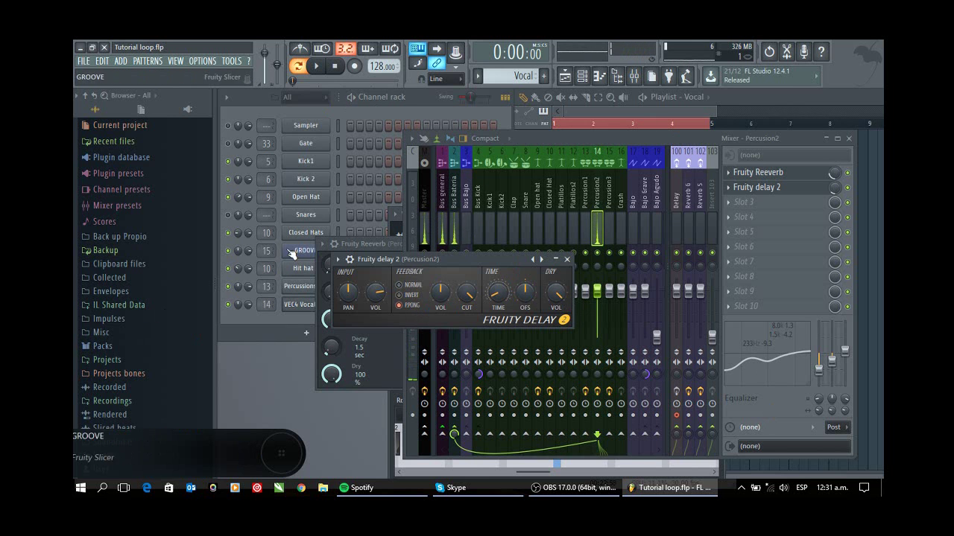
# - Route the Snares channel to mixer track 8 and adjust the fade-in and fade-out of its sample
pyautogui.click(250, 224)
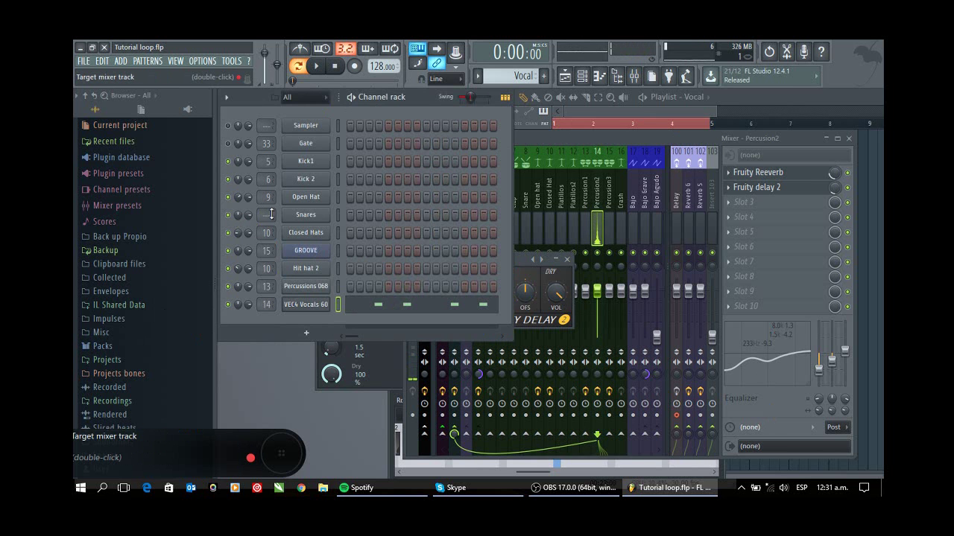
pyautogui.click(298, 216)
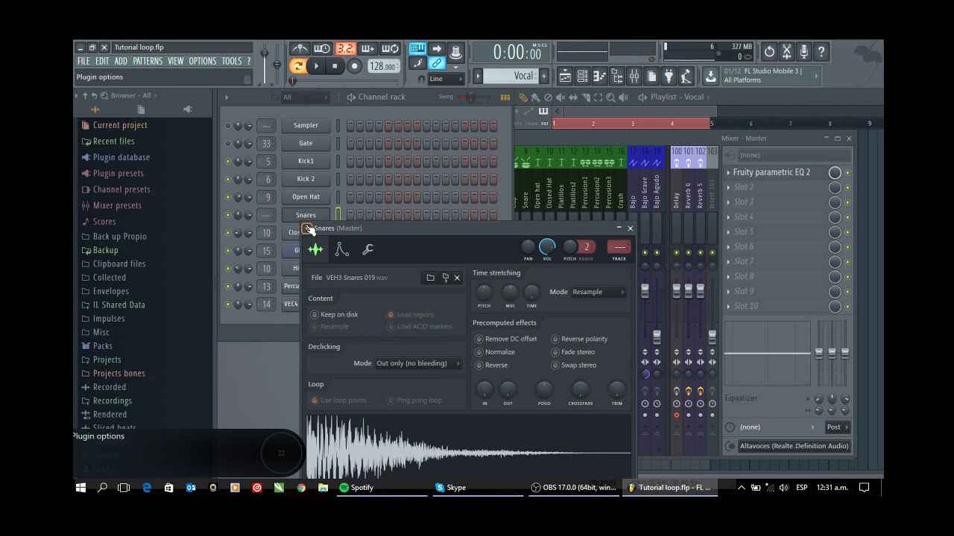
pyautogui.press('q')
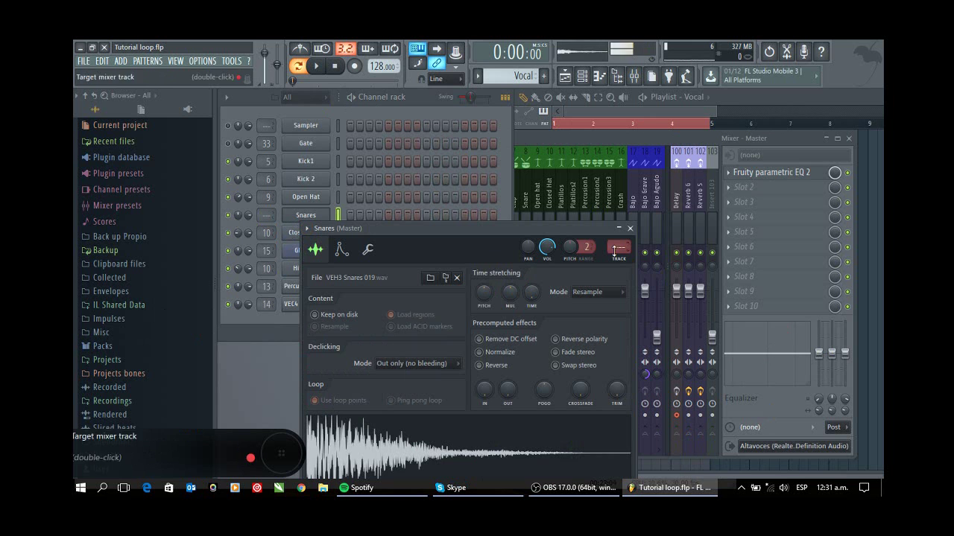
pyautogui.scroll(8, 615, 250)
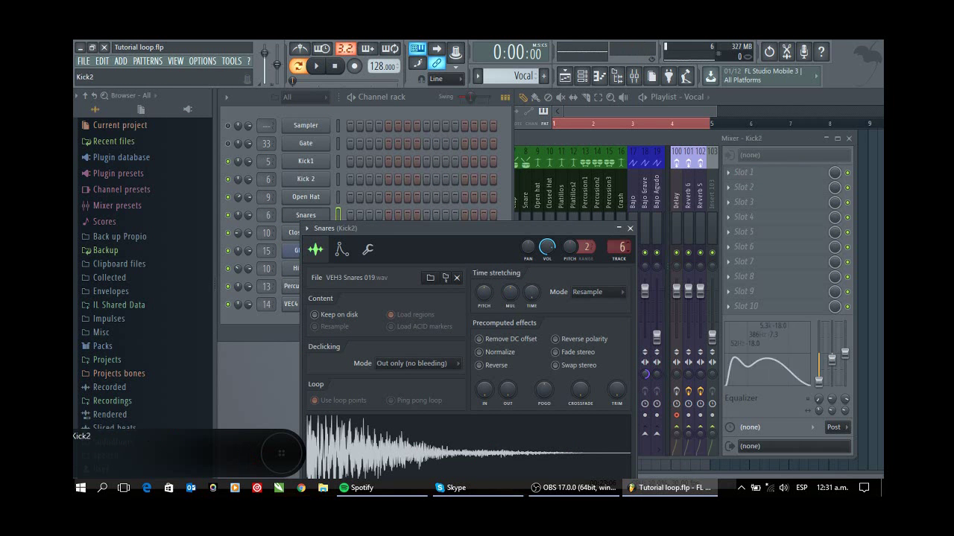
pyautogui.press('q')
pyautogui.press('q')
pyautogui.moveTo(484, 390); pyautogui.dragTo(507, 380)
pyautogui.press('q')
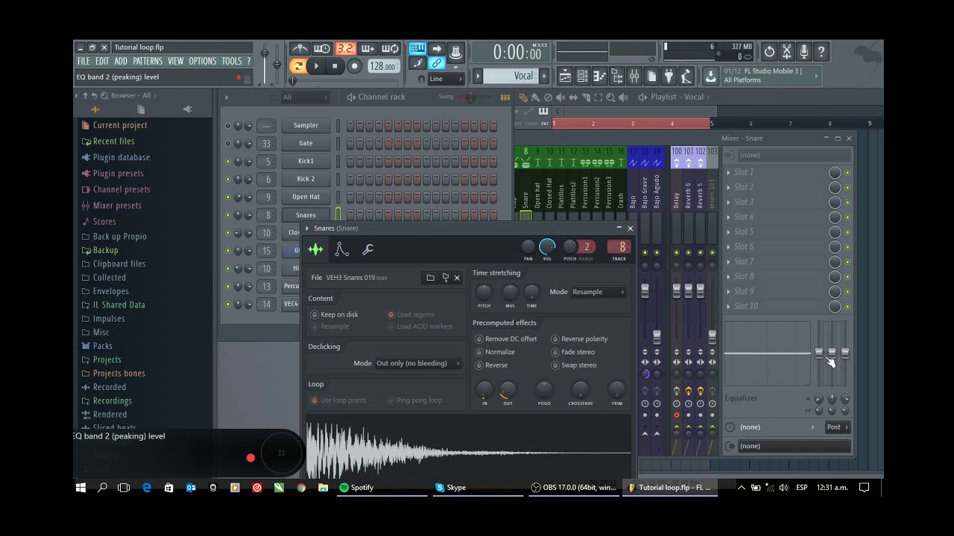
# - Equalize the Snare track with a low cut of -18.0 at 90 Hz and a mid cut of -3.0 at 1.3 kHz while auditioning it
pyautogui.moveTo(819, 354)
pyautogui.mouseDown()
pyautogui.moveTo(819, 384)
pyautogui.moveTo(831, 361)
pyautogui.mouseUp()
pyautogui.press('q')
pyautogui.moveTo(831, 399); pyautogui.dragTo(831, 405)
pyautogui.press('q')
pyautogui.press('q')
pyautogui.moveTo(831, 399); pyautogui.dragTo(831, 405)
pyautogui.press('q')
pyautogui.press('q')
pyautogui.press('q')
pyautogui.moveTo(845, 354); pyautogui.dragTo(844, 352)
pyautogui.press('q')
pyautogui.press('q')
pyautogui.press('q')
pyautogui.press('q')
pyautogui.press('q')
pyautogui.press('q')
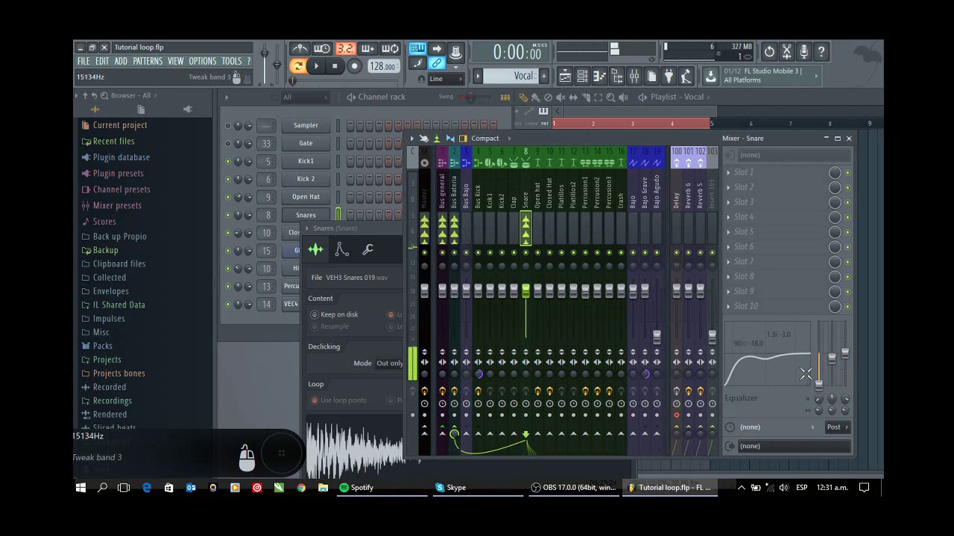
# - Load Fruity Stereo Enhancer into slot 1 of the Snare track, adjust its volume, and set its phase offset to 0.4 ms right
pyautogui.click(800, 270)
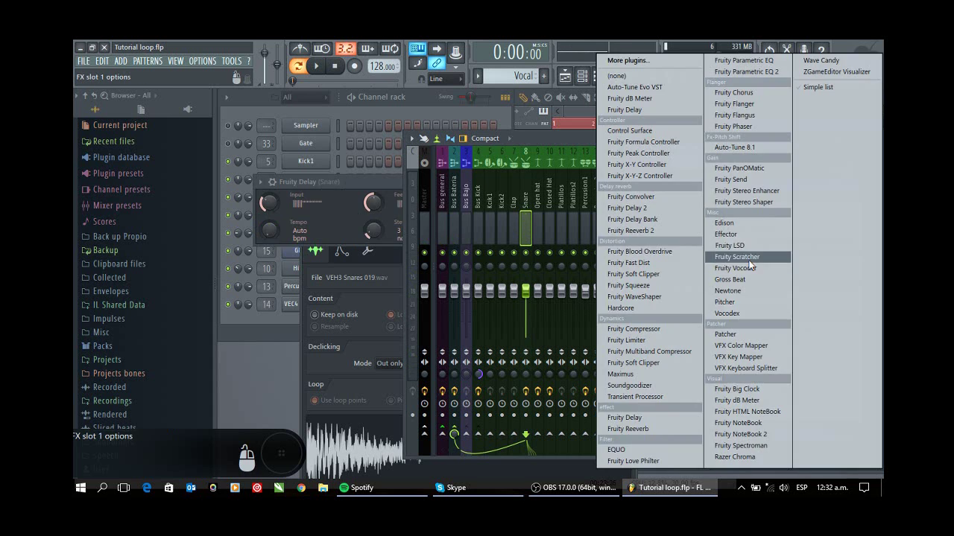
pyautogui.click(753, 193)
pyautogui.moveTo(475, 234); pyautogui.dragTo(475, 231)
pyautogui.press('q')
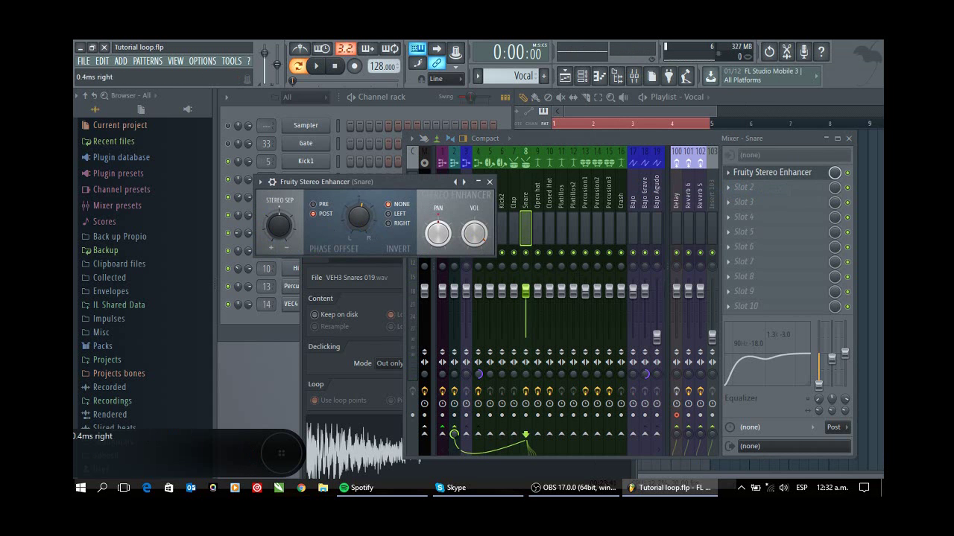
pyautogui.press('q')
pyautogui.press('q')
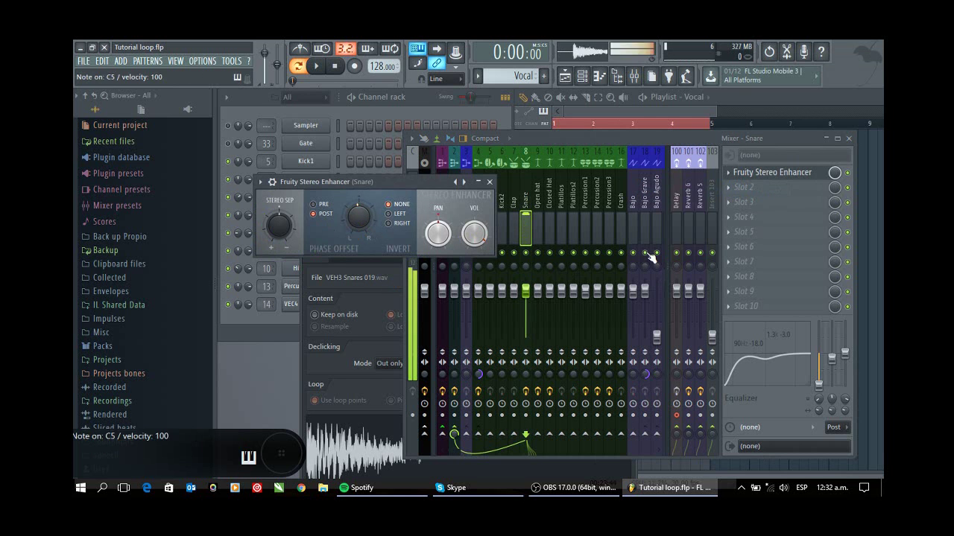
# - Zoom the playlist in on the four-bar arrangement and play the song from the start
pyautogui.click(403, 105)
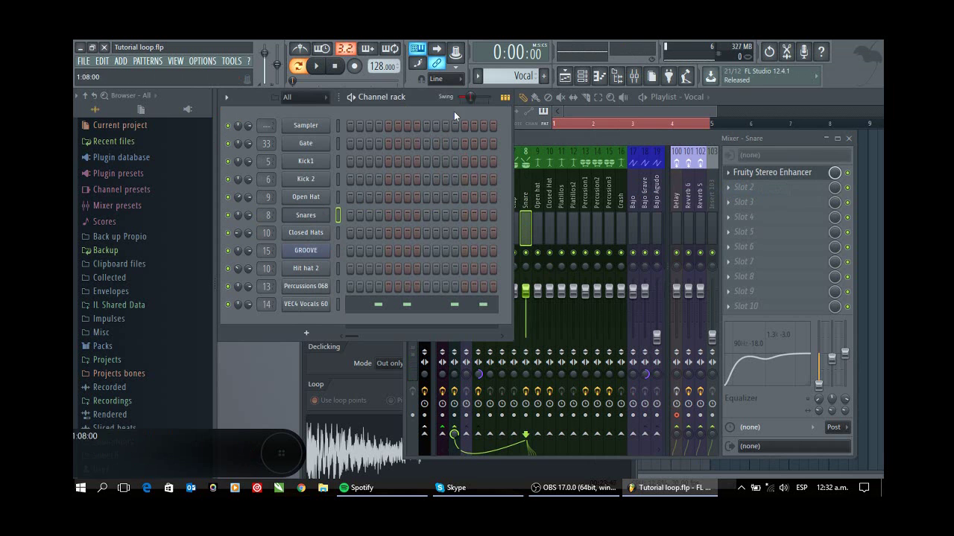
pyautogui.click(631, 102)
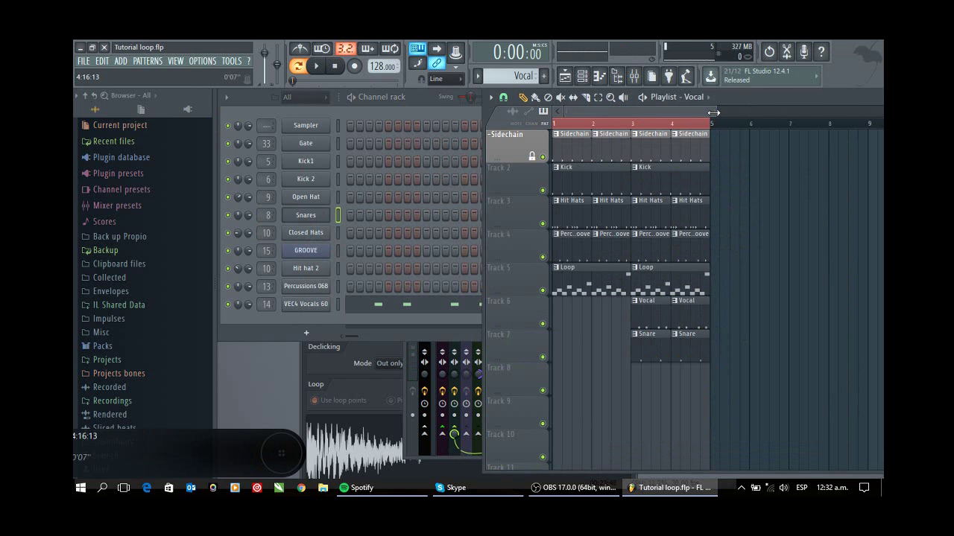
pyautogui.moveTo(737, 111); pyautogui.dragTo(657, 156)
pyautogui.press('space')
pyautogui.press('space')
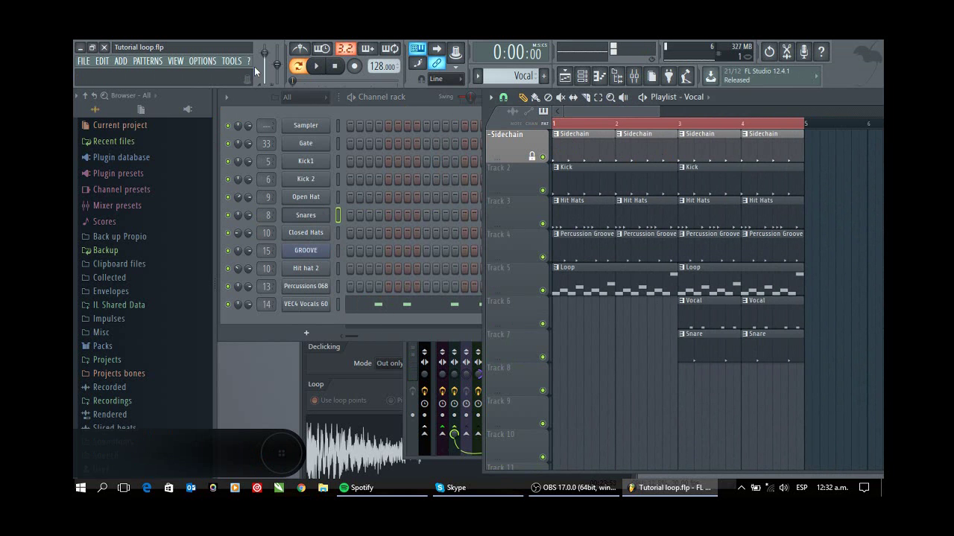
pyautogui.press('space')
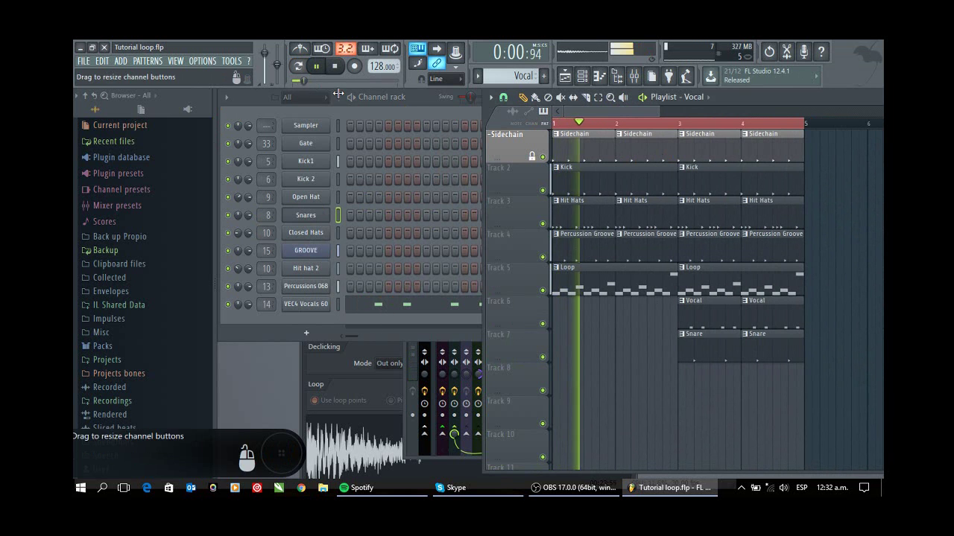
# - Delete the Vocal and Snare clips in bars 3 and 4 from playlist tracks 6 and 7
pyautogui.rightClick(703, 315)
pyautogui.rightClick(717, 347)
pyautogui.rightClick(758, 348)
pyautogui.rightClick(760, 317)
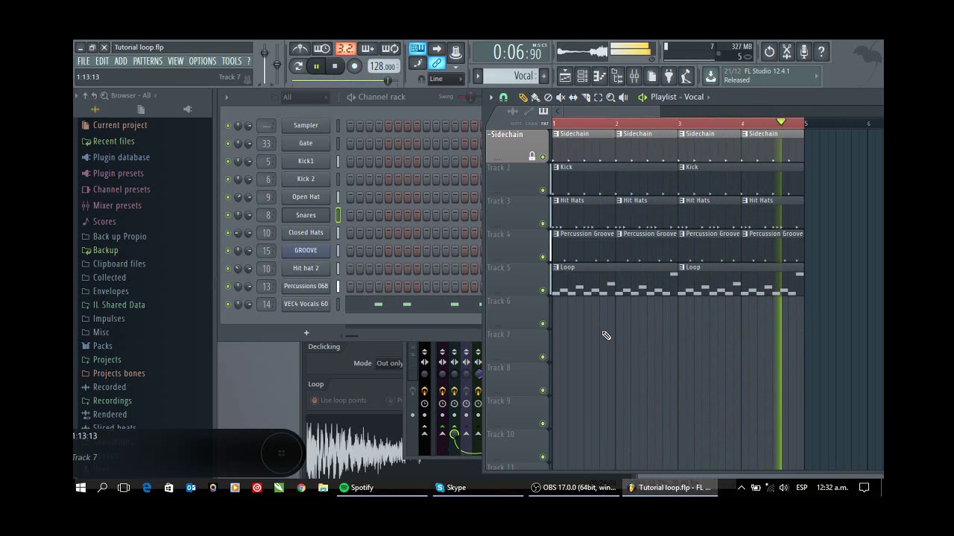
# - Create an automation clip for the VEC4 Vocals 60 filter frequency (Mod X) and add a control point in bar 1
pyautogui.click(307, 306)
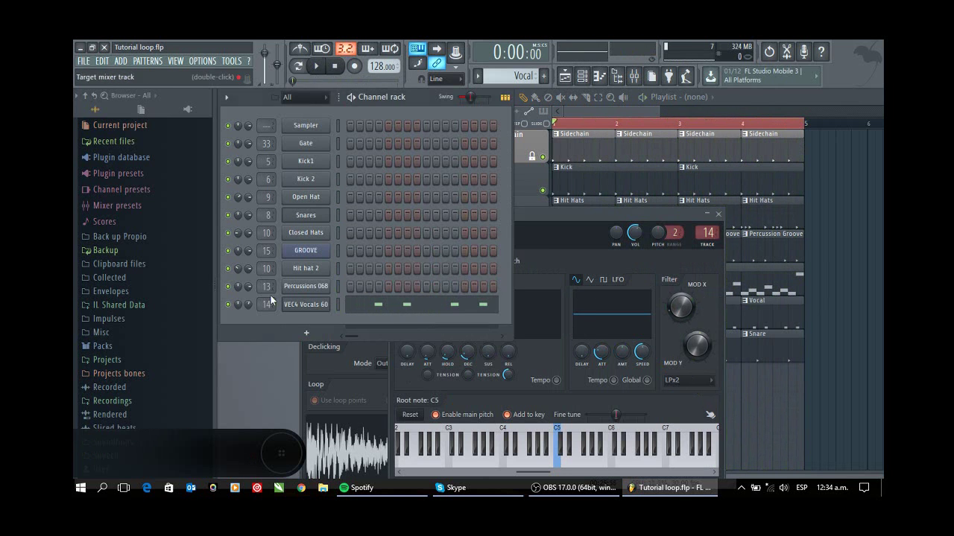
pyautogui.rightClick(680, 305)
pyautogui.click(719, 372)
pyautogui.click(718, 214)
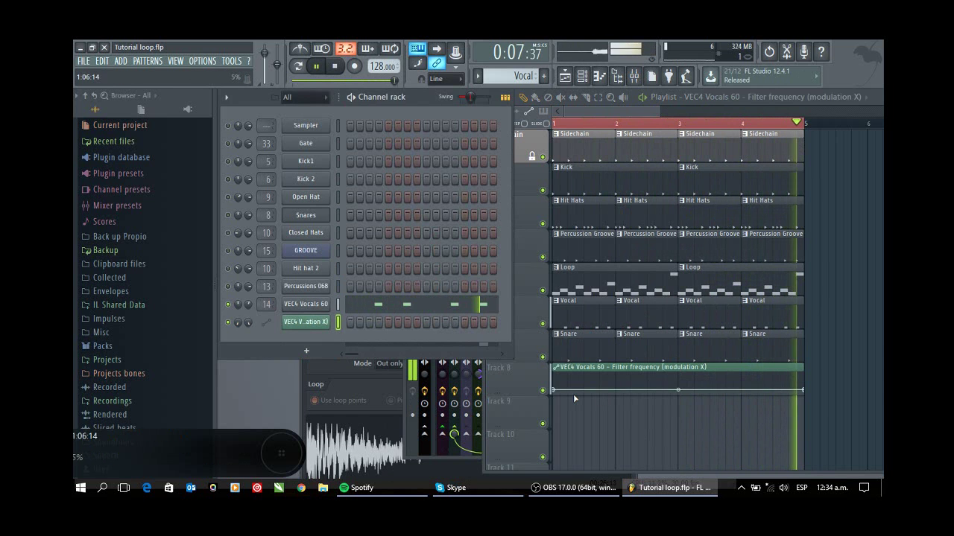
pyautogui.rightClick(576, 389)
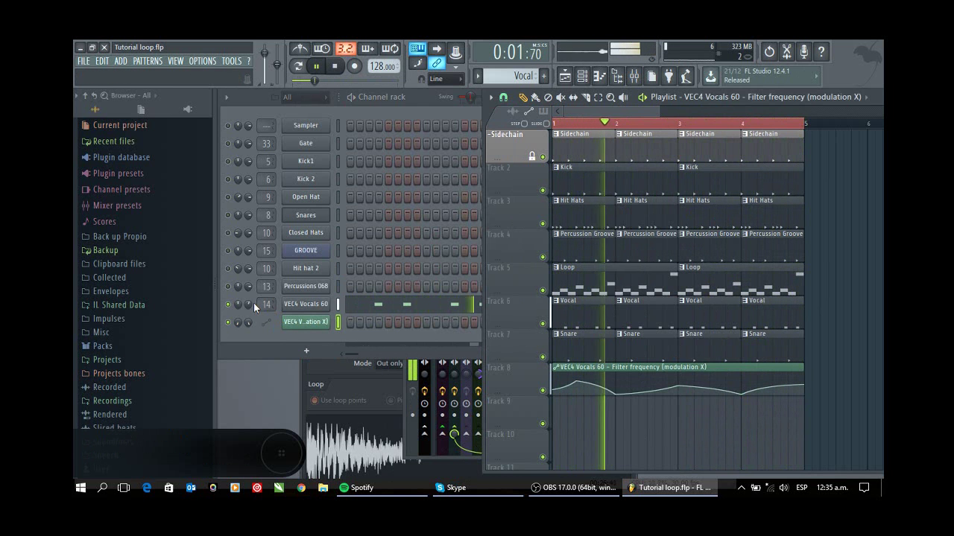
# - Set the VEC4 Vocals 60 channel volume to 48% and open the channel's mixer track, Percusion2
pyautogui.click(250, 304)
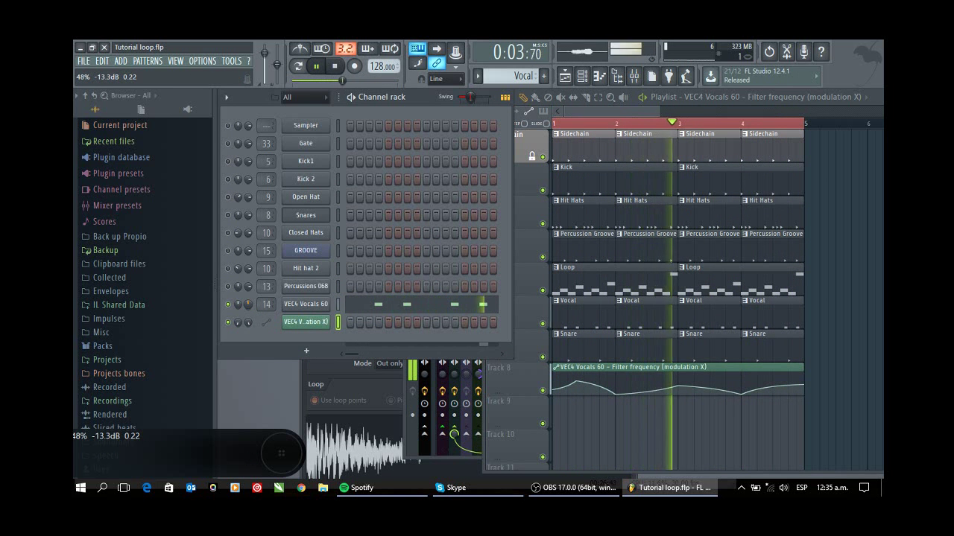
pyautogui.click(316, 305)
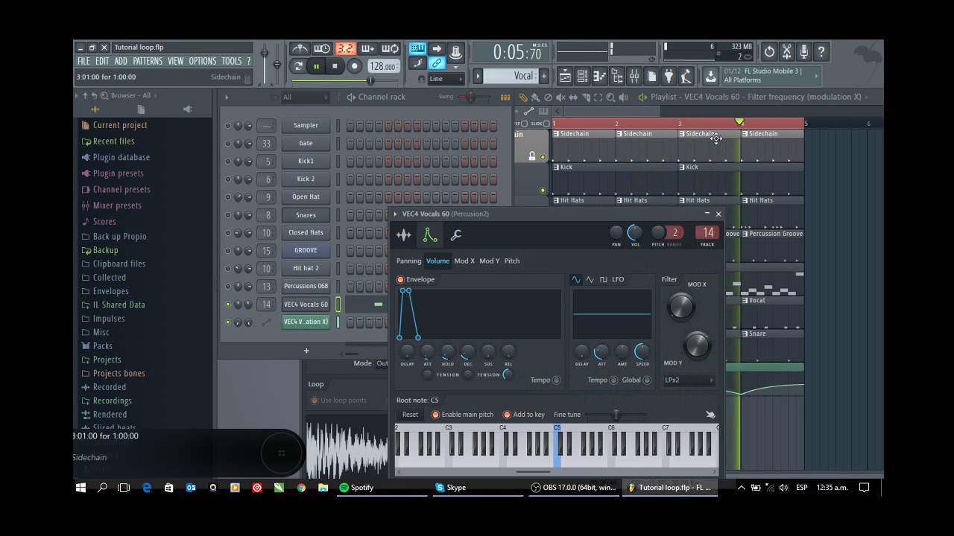
pyautogui.click(635, 78)
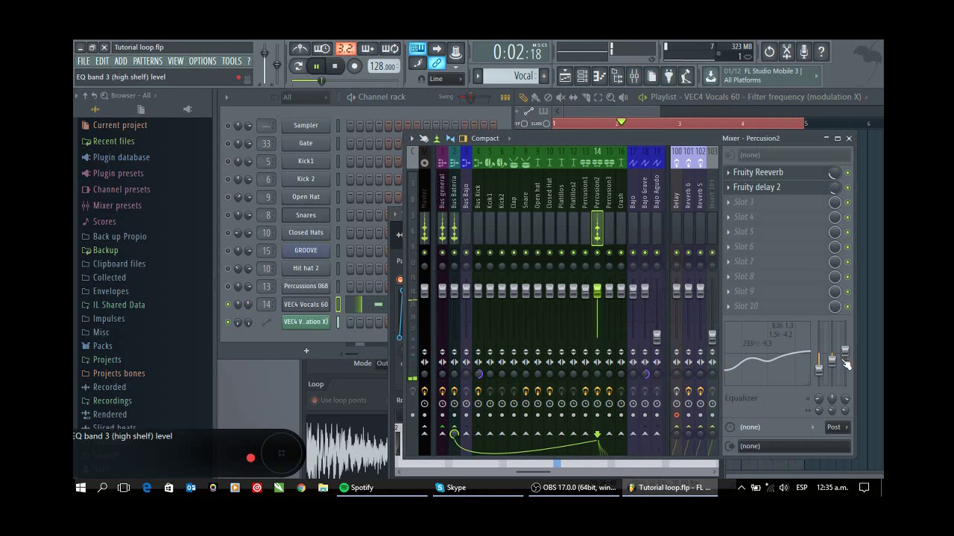
# - Lower the Percusion2 equalizer's mid band, set its high shelf to -0.5 at 8.0 kHz, and stop playback
pyautogui.moveTo(834, 359)
pyautogui.mouseDown()
pyautogui.moveTo(844, 356)
pyautogui.moveTo(844, 385)
pyautogui.moveTo(844, 358)
pyautogui.mouseUp()
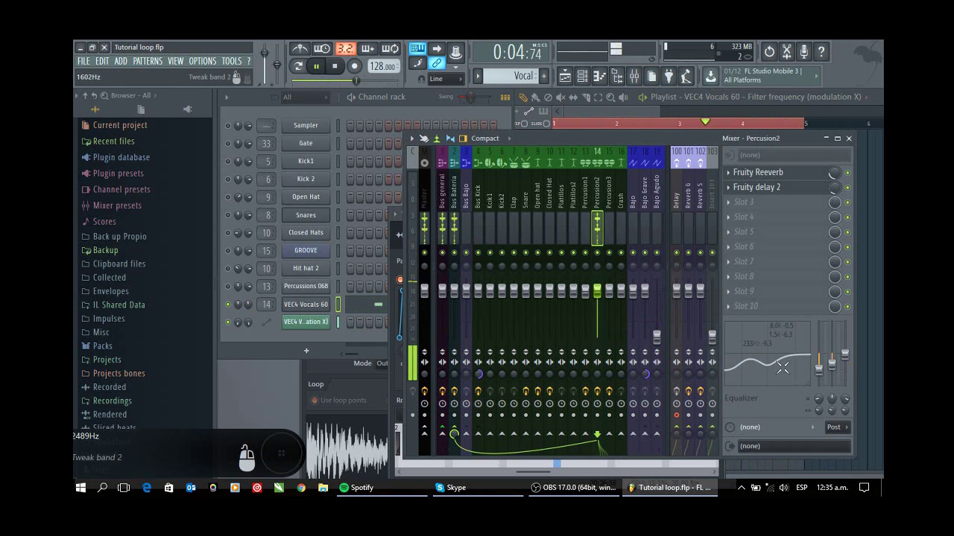
pyautogui.moveTo(831, 364); pyautogui.dragTo(832, 368)
pyautogui.press('space')
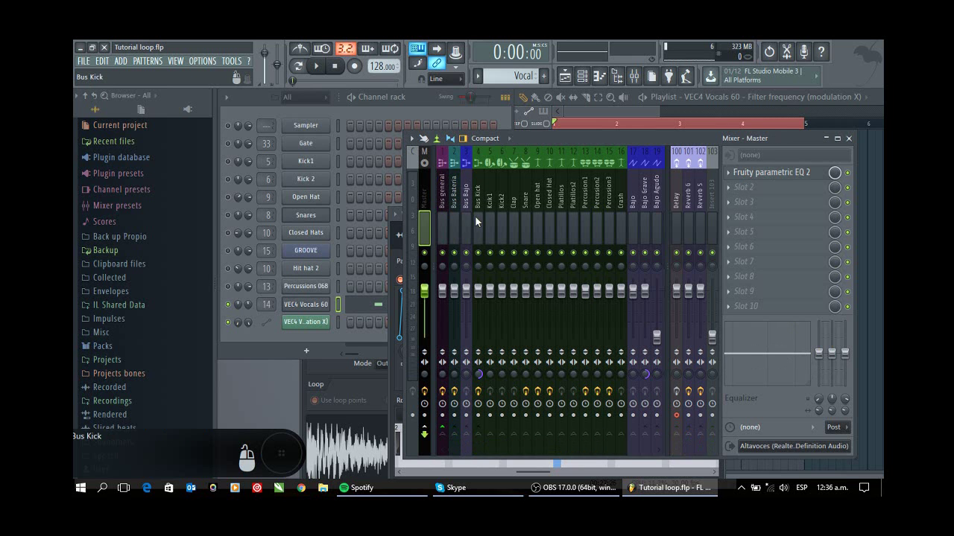
# - Examine the effects and equalizer settings of the kick, bass, hat, percussion, cymbal and general bus mixer tracks
pyautogui.click(492, 208)
pyautogui.click(629, 225)
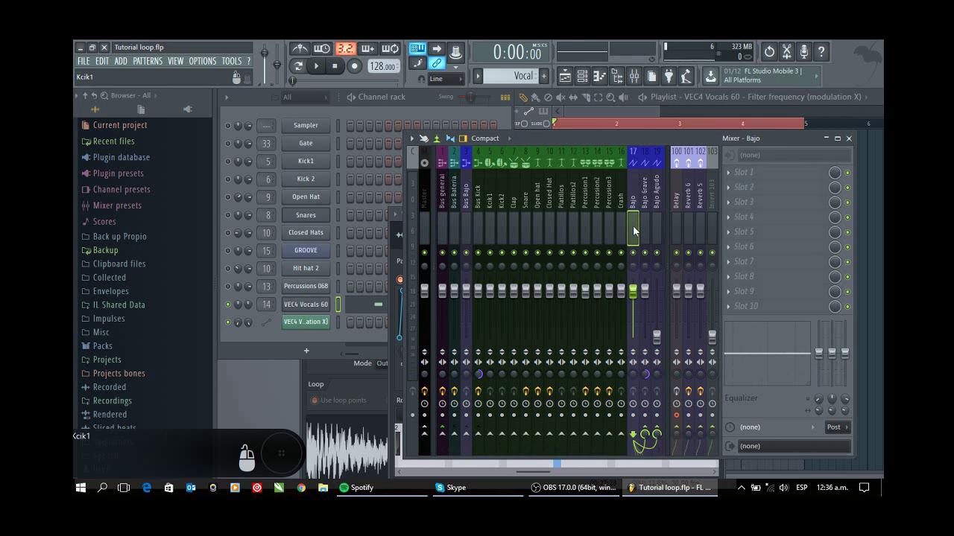
pyautogui.click(539, 236)
pyautogui.click(501, 227)
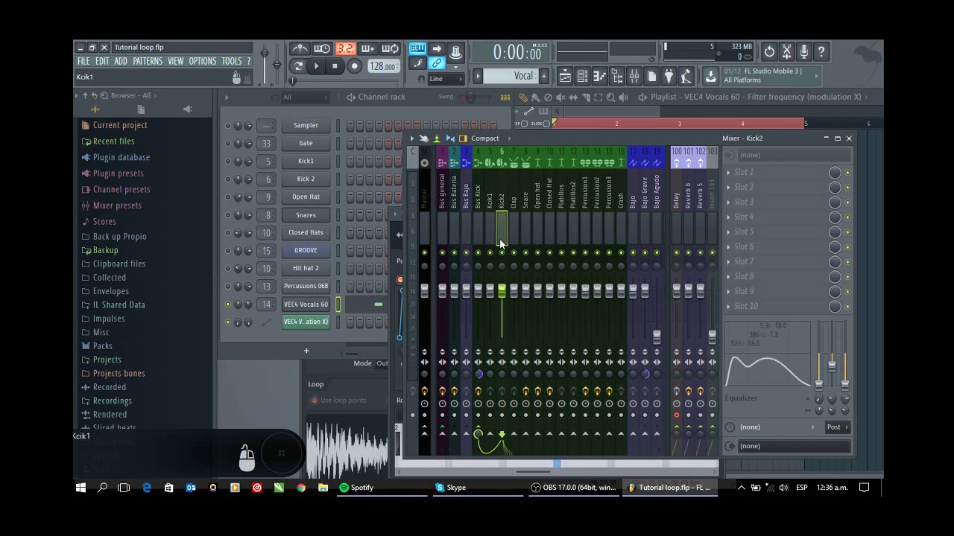
pyautogui.click(558, 240)
pyautogui.click(584, 240)
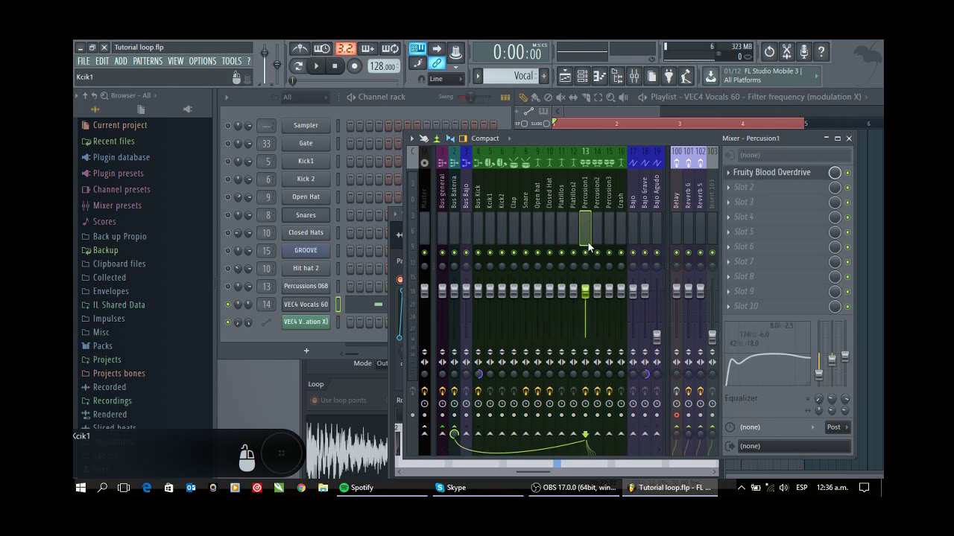
pyautogui.click(600, 247)
pyautogui.click(563, 254)
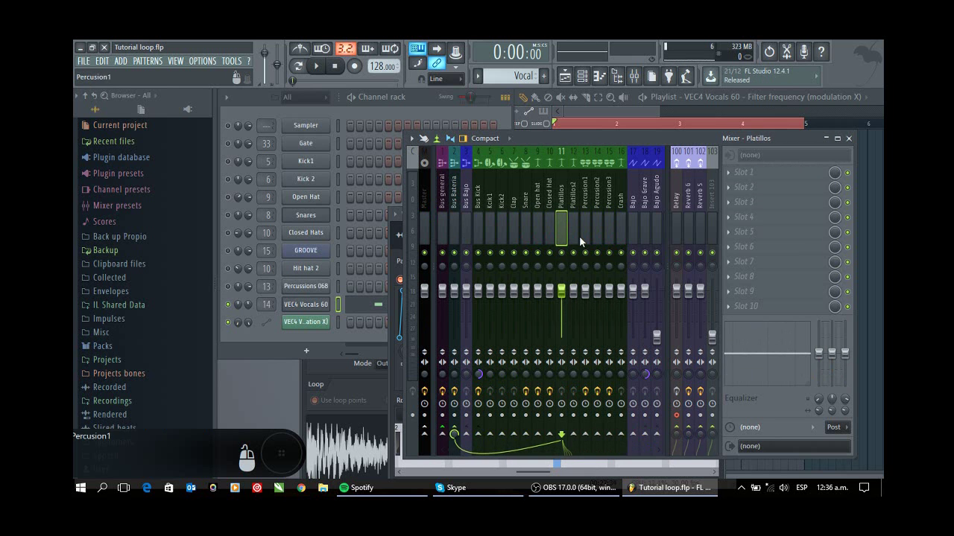
pyautogui.moveTo(567, 237); pyautogui.dragTo(430, 229)
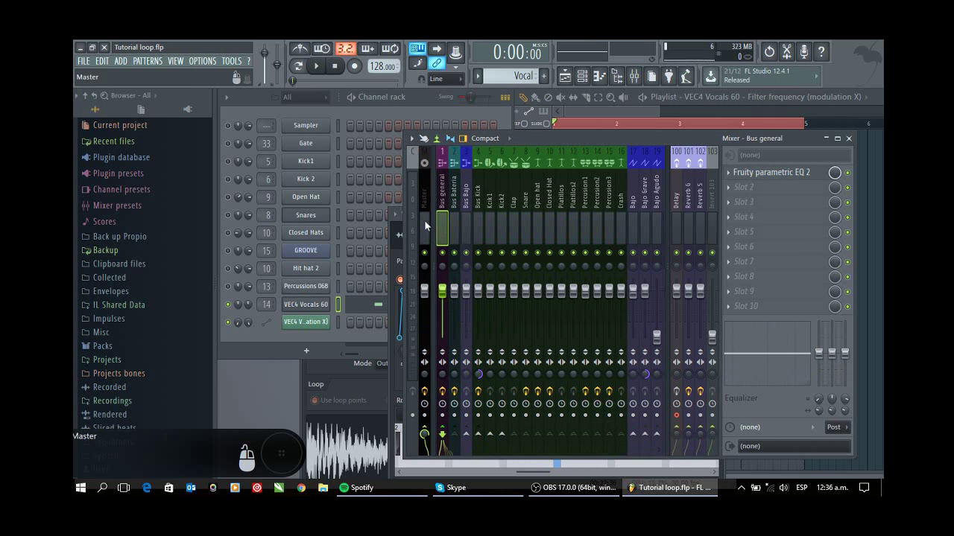
# - Open the Master track's Fruity parametric EQ 2 and examine its high-pass band and overall curve
pyautogui.click(424, 221)
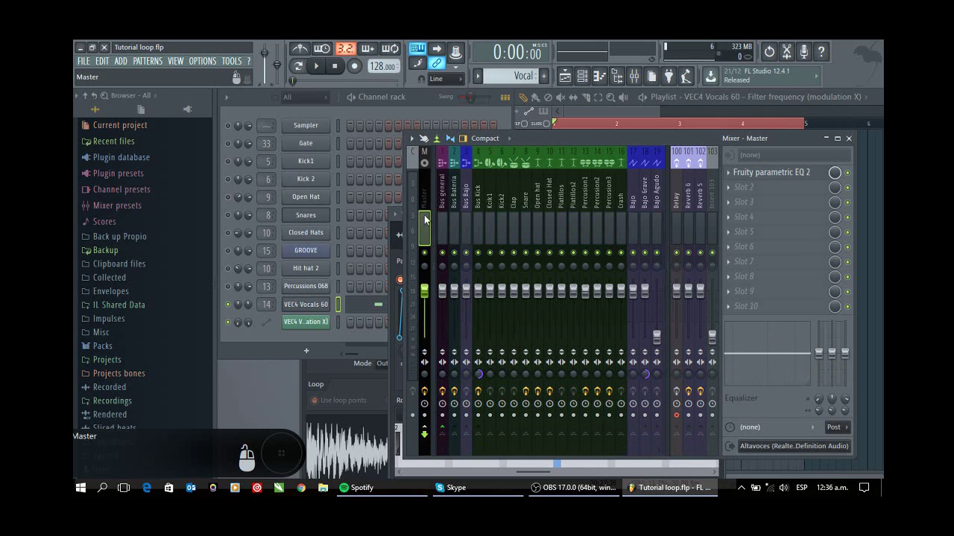
pyautogui.click(804, 176)
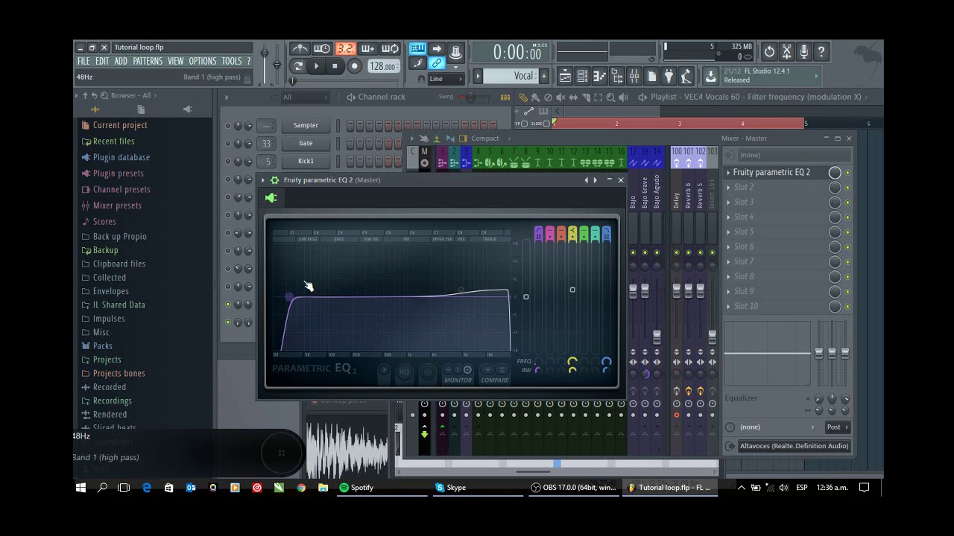
pyautogui.moveTo(305, 294); pyautogui.dragTo(291, 311)
# - Add Maximus to the Master track's second effect slot with the Clear master RMS preset, and close both effect windows
pyautogui.click(729, 190)
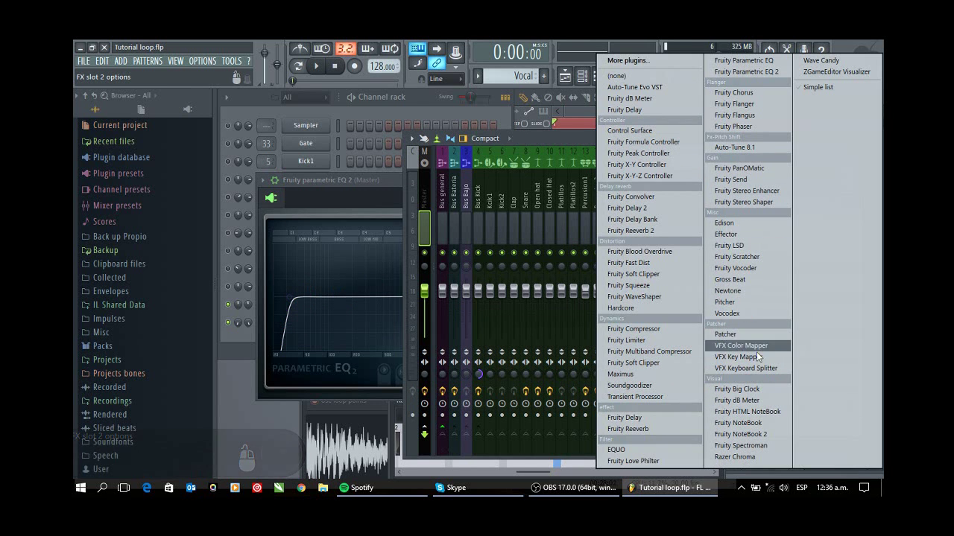
pyautogui.click(620, 374)
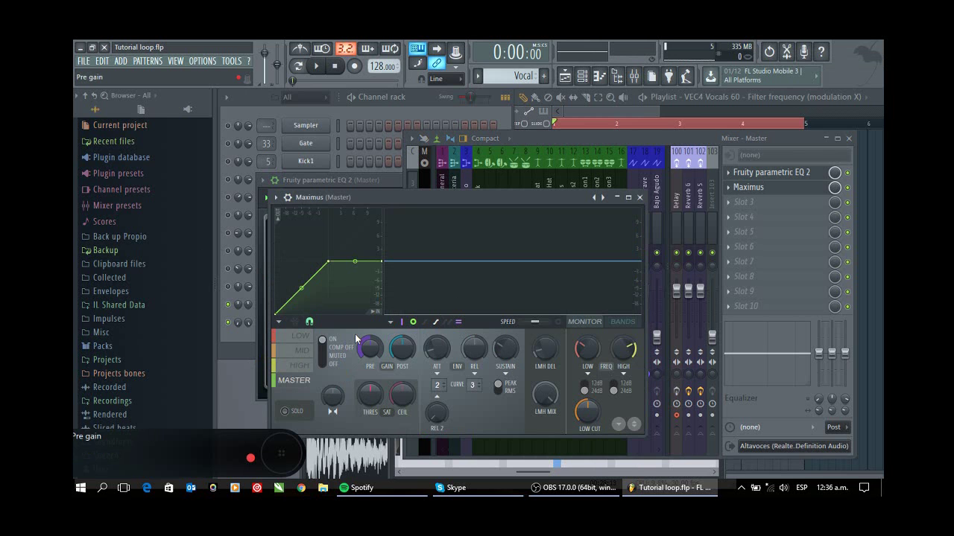
pyautogui.click(604, 197)
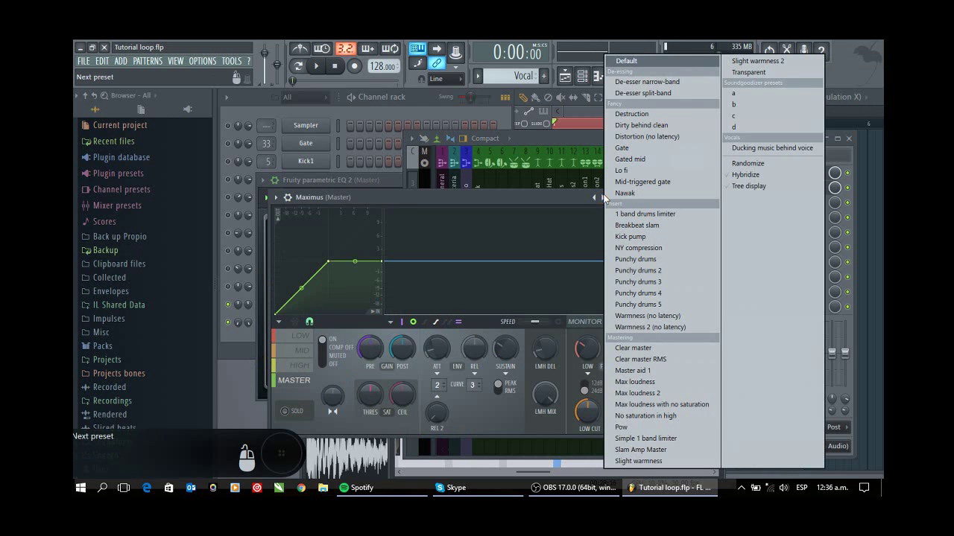
pyautogui.click(660, 358)
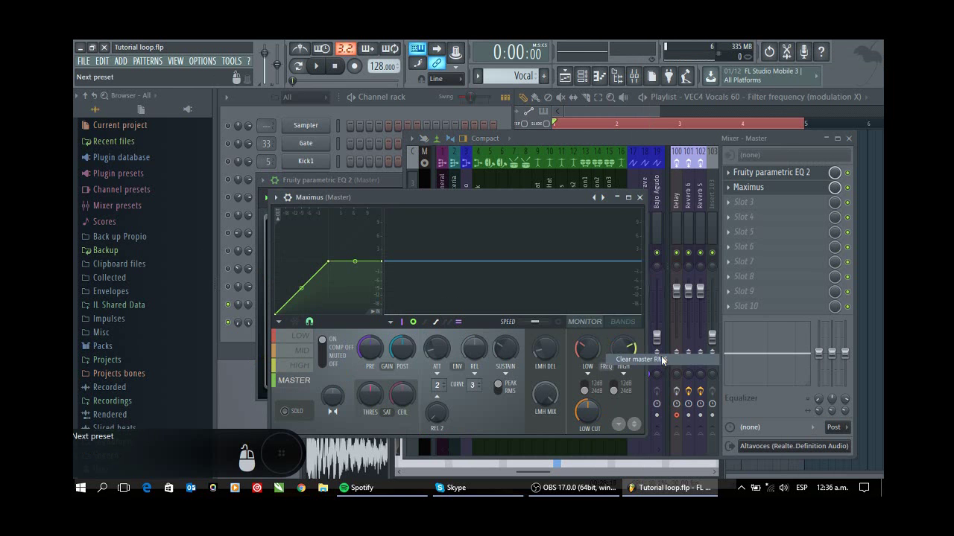
pyautogui.click(642, 197)
pyautogui.click(621, 181)
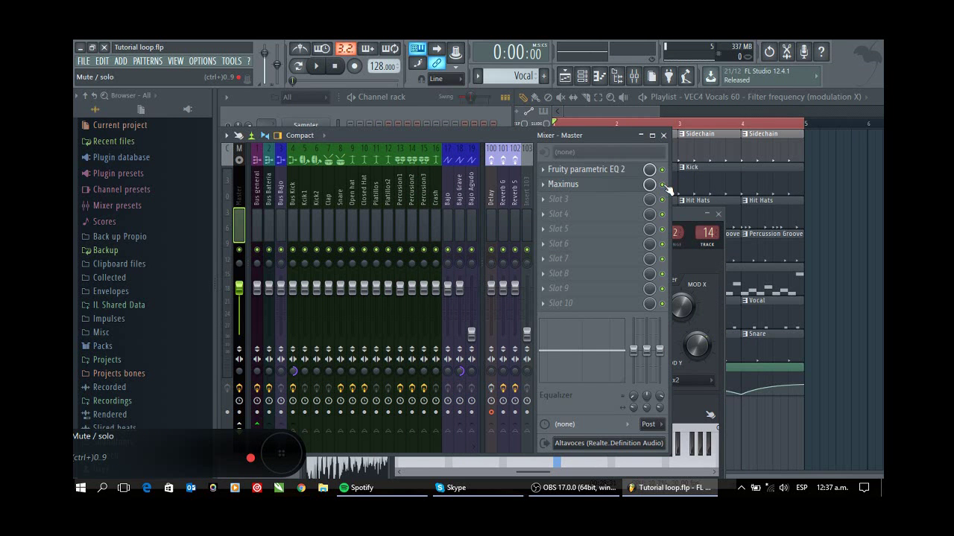
# - Play the loop with Maximus bypassed and enabled on the Master track to compare the sound
pyautogui.click(662, 184)
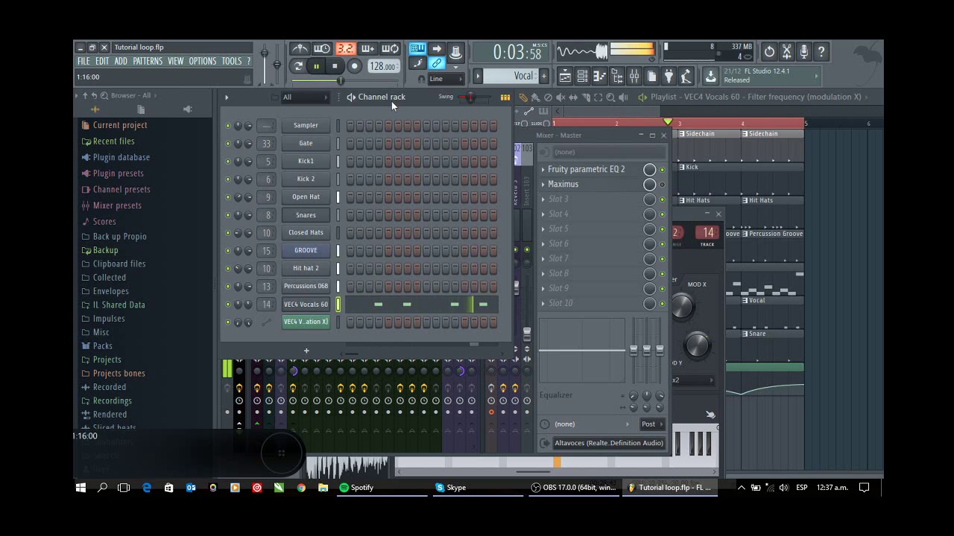
pyautogui.click(335, 66)
pyautogui.click(634, 76)
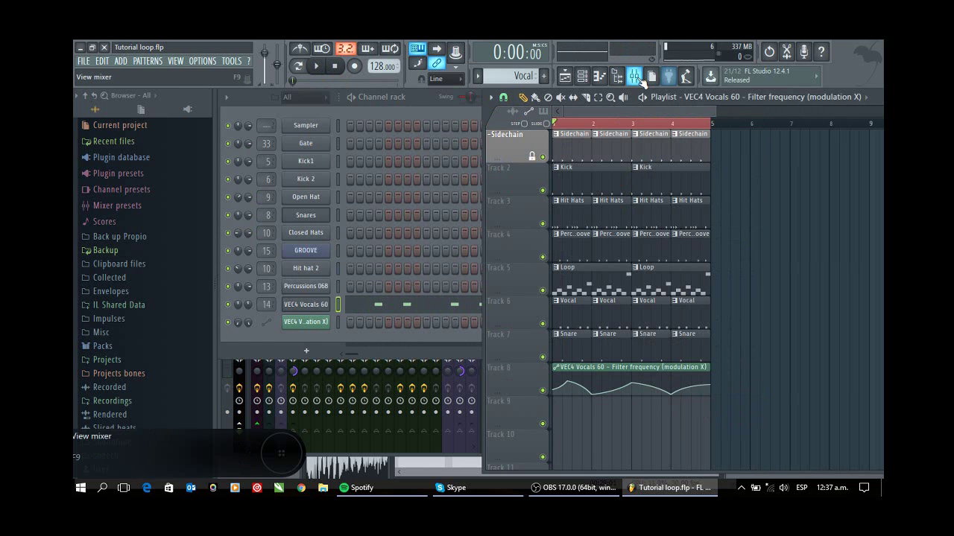
pyautogui.click(635, 76)
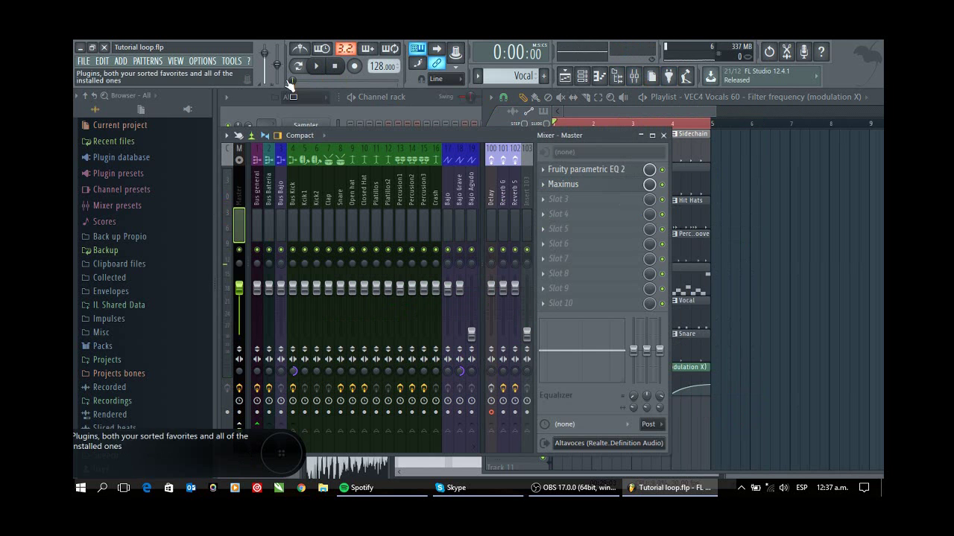
pyautogui.click(319, 67)
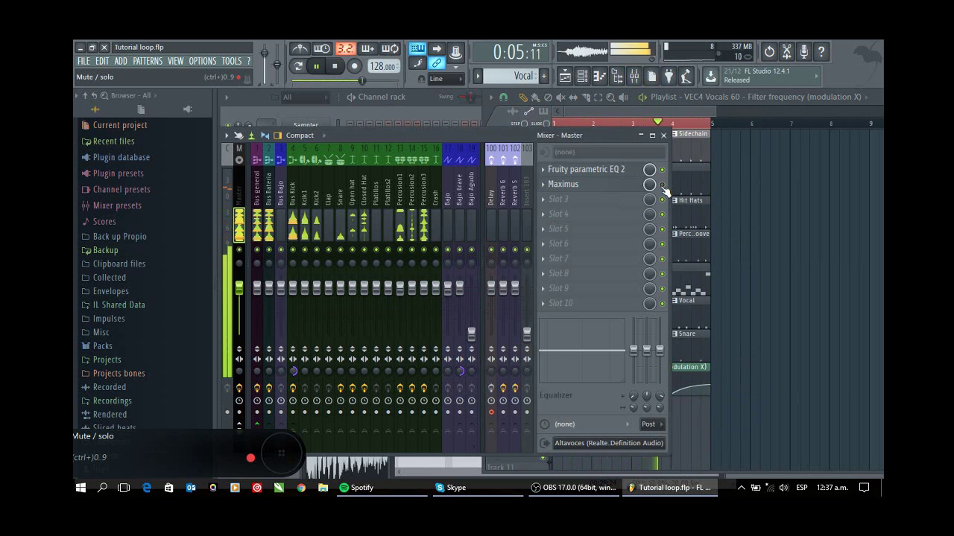
pyautogui.click(337, 67)
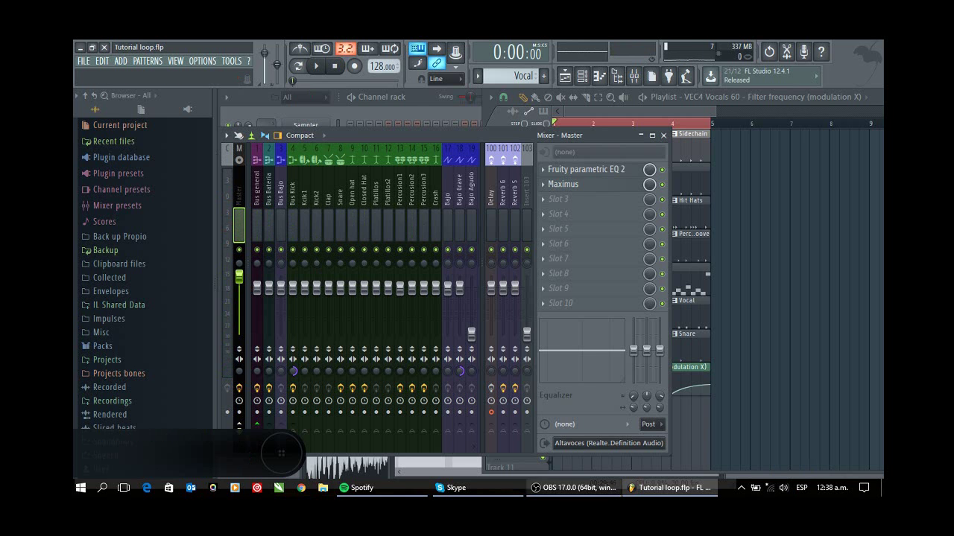
# - Lower the system speaker volume to 29 for listening to the loop
pyautogui.click(794, 492)
pyautogui.click(785, 491)
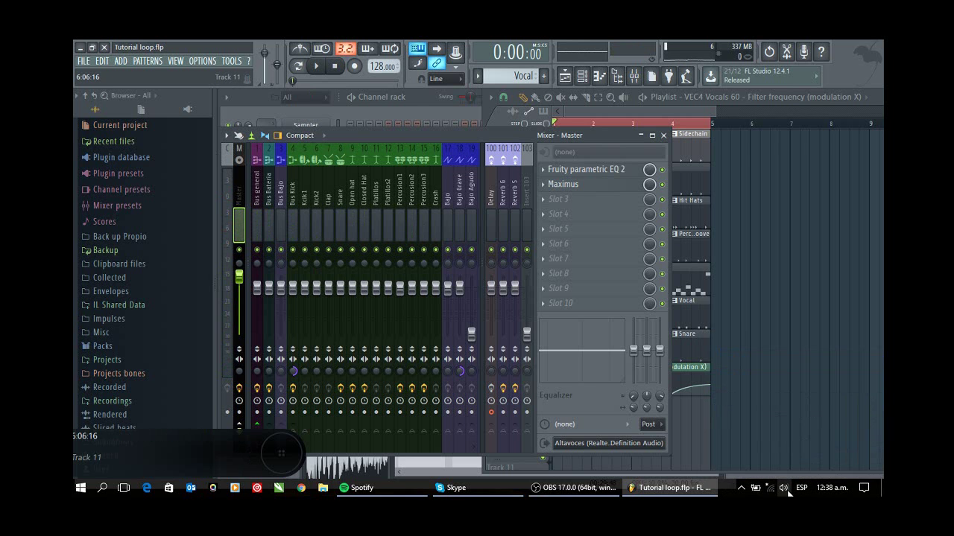
pyautogui.scroll(-3, 761, 422)
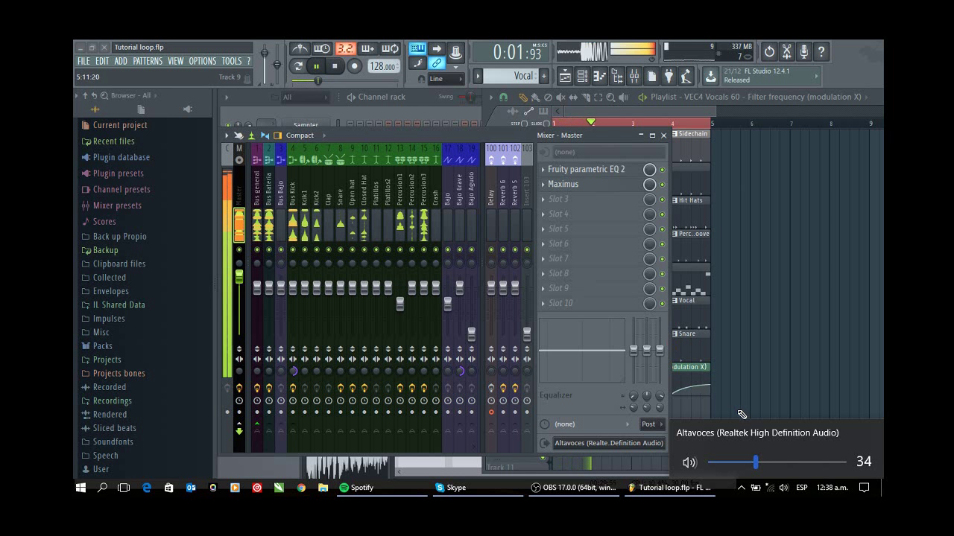
pyautogui.moveTo(756, 462); pyautogui.dragTo(750, 468)
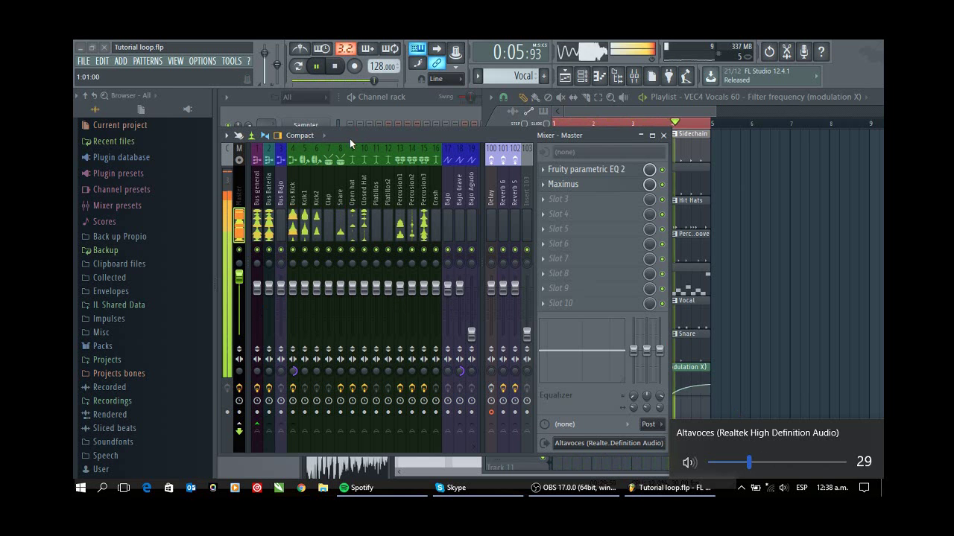
# - Set Bus Kick's volume to 75% and Percusion2's to 79%, lower Kick2 slightly, and reset Percusion3 to its default level
pyautogui.moveTo(293, 287); pyautogui.dragTo(293, 298)
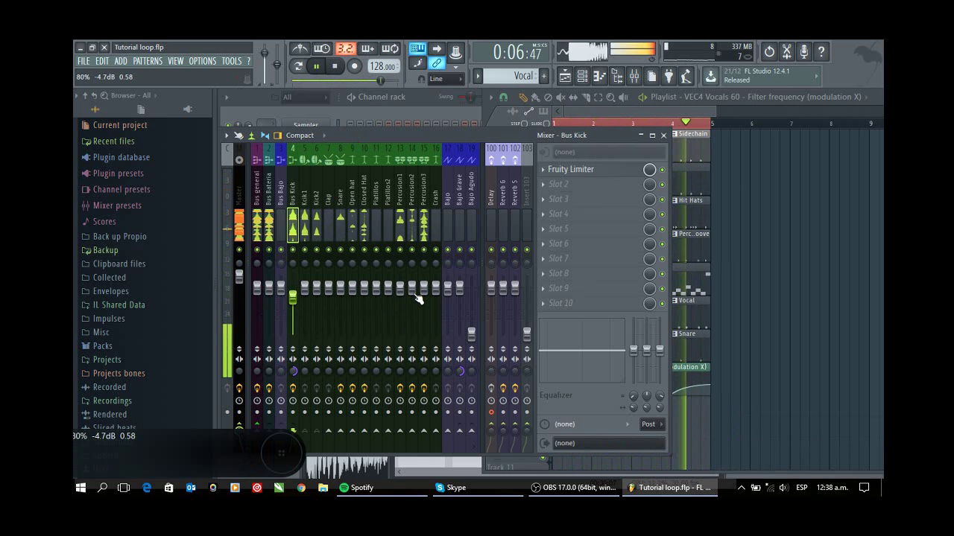
pyautogui.moveTo(414, 295); pyautogui.dragTo(424, 291)
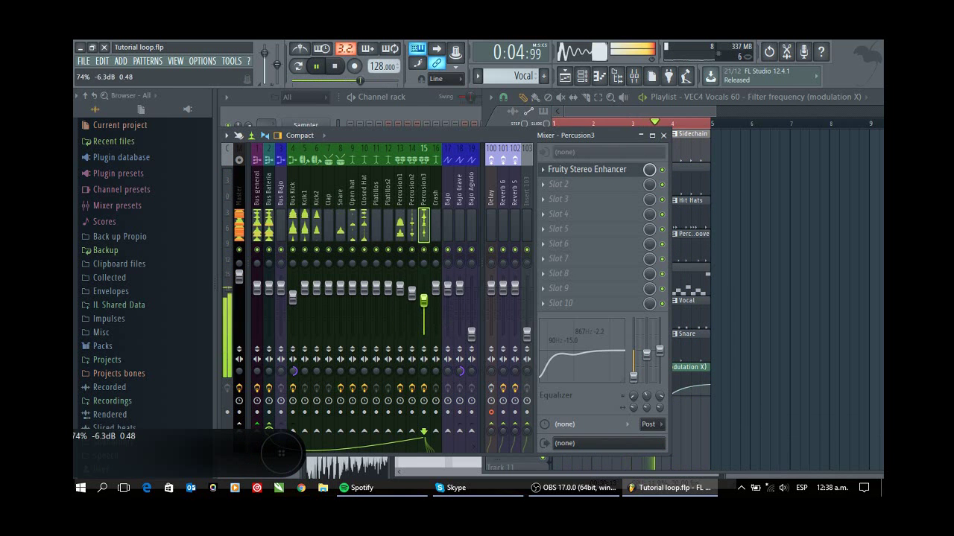
pyautogui.moveTo(423, 292); pyautogui.dragTo(412, 298)
pyautogui.rightClick(424, 291)
pyautogui.click(427, 299)
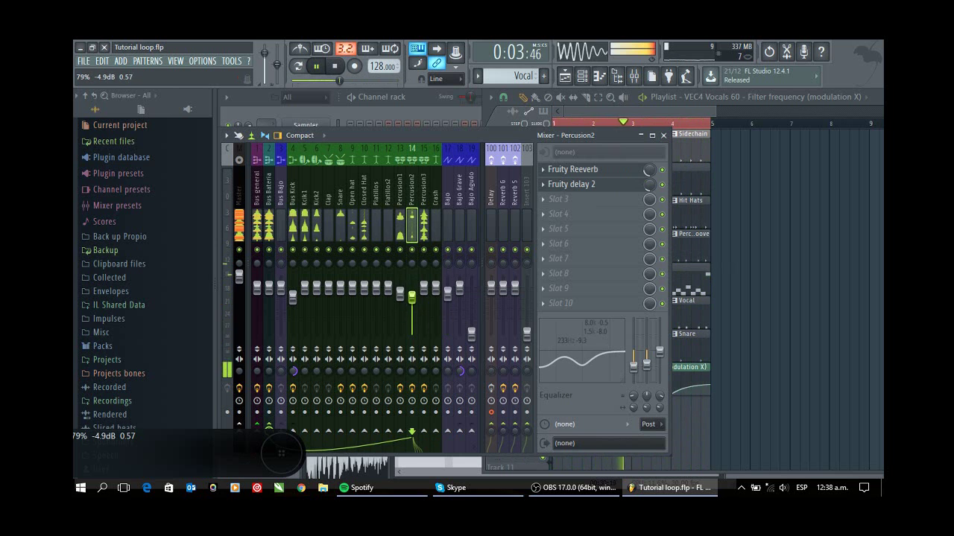
pyautogui.moveTo(304, 288); pyautogui.dragTo(294, 301)
pyautogui.click(317, 288)
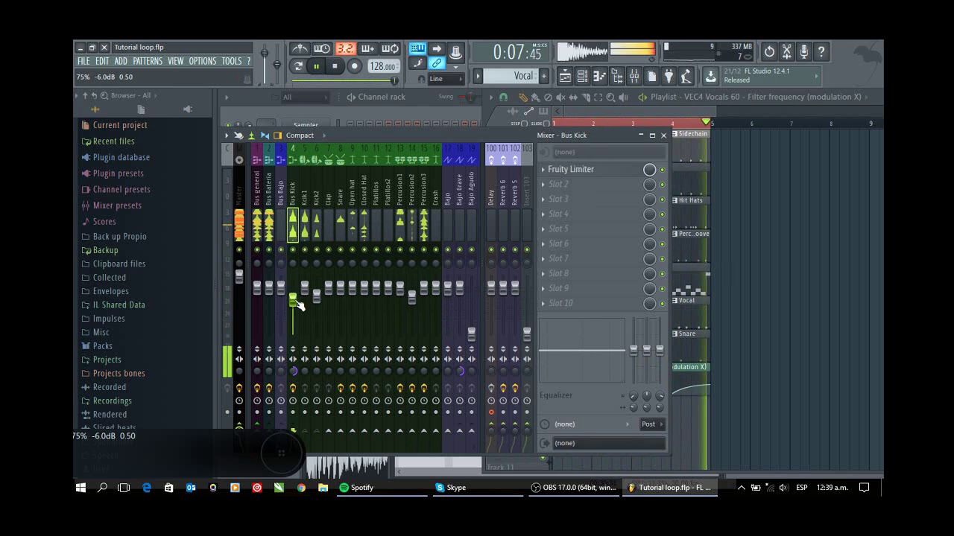
# - Set the Snare track's volume to 86% and slightly lower the Open hat and Closed Hat tracks
pyautogui.click(341, 298)
pyautogui.moveTo(341, 297); pyautogui.dragTo(340, 294)
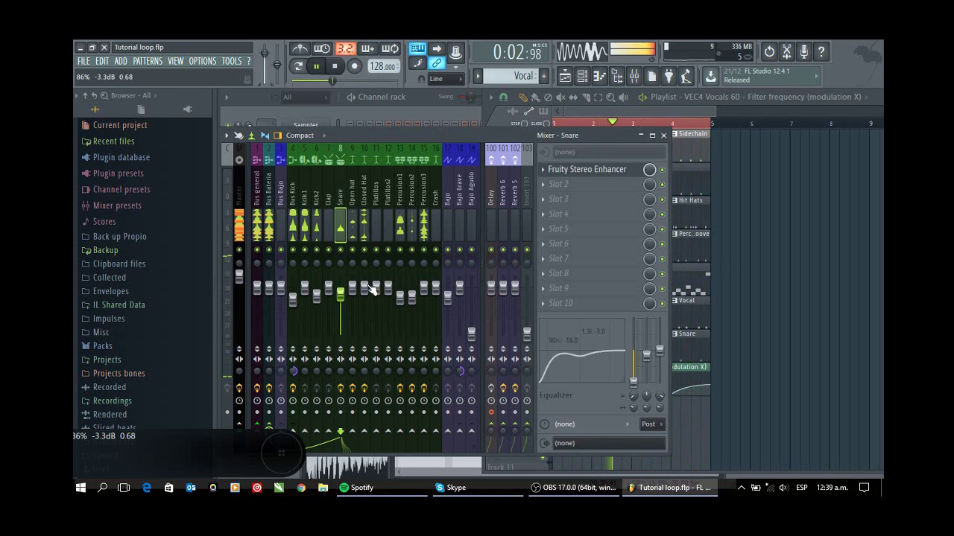
pyautogui.click(352, 295)
pyautogui.moveTo(365, 288)
pyautogui.mouseDown()
pyautogui.moveTo(365, 307)
pyautogui.moveTo(365, 296)
pyautogui.moveTo(352, 295)
pyautogui.mouseUp()
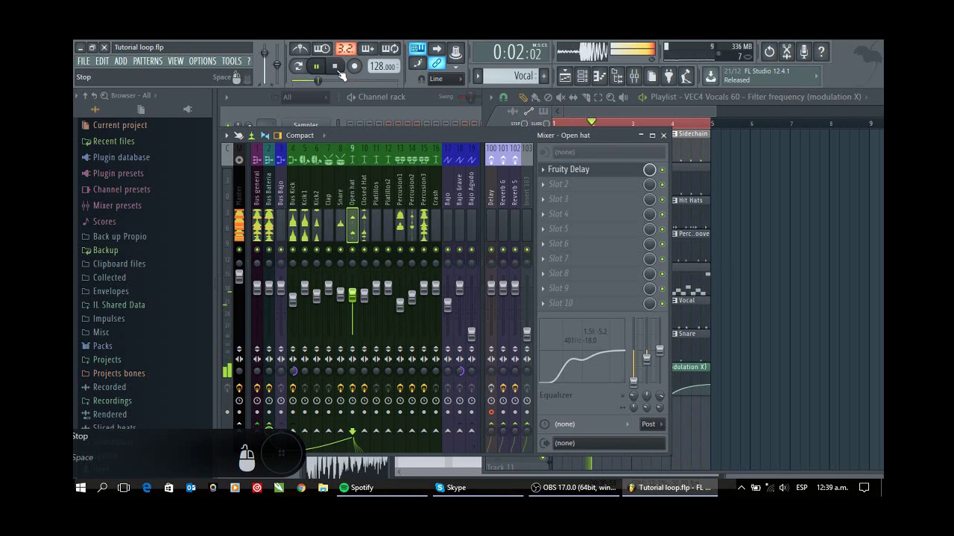
# - Raise the system speaker volume to 61
pyautogui.click(783, 487)
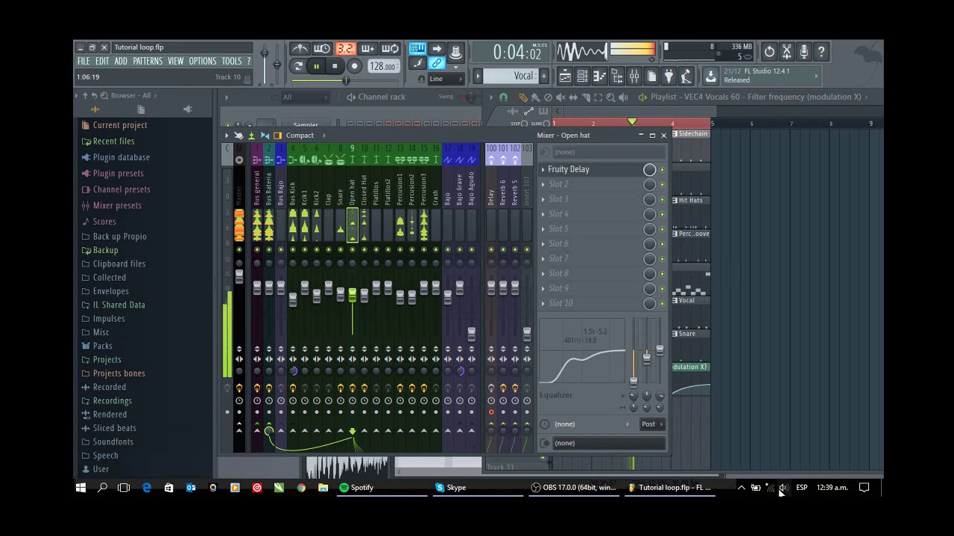
pyautogui.scroll(4, 769, 468)
pyautogui.scroll(8, 769, 468)
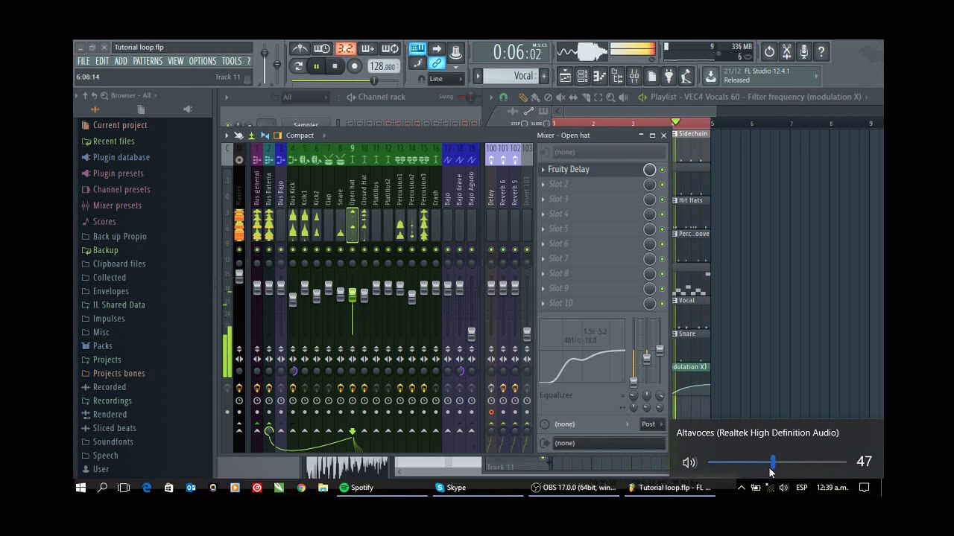
pyautogui.scroll(2, 769, 467)
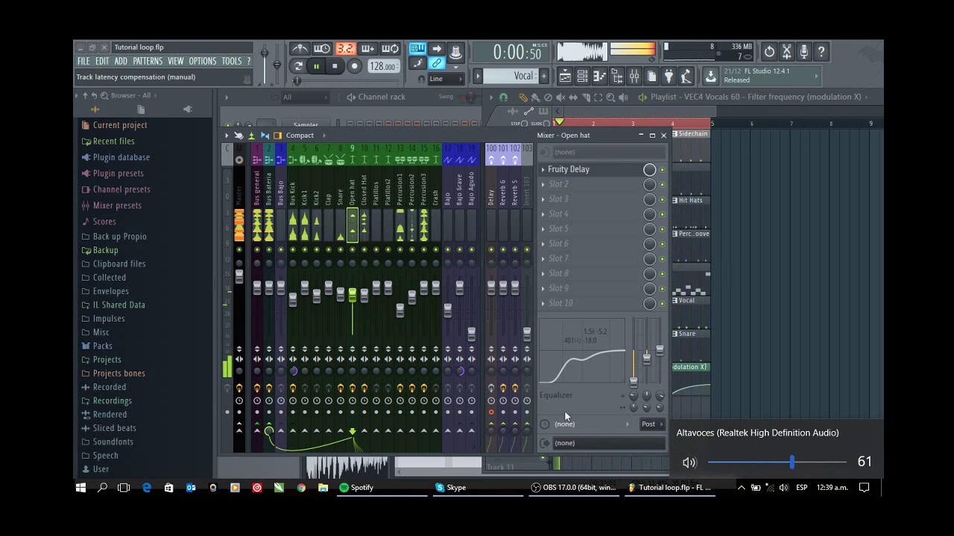
# - Set Snare to 83%, Bus Kick to 81% and Percusion3 to 93%, and slightly lower the Open hat and Kcik1 tracks
pyautogui.click(341, 296)
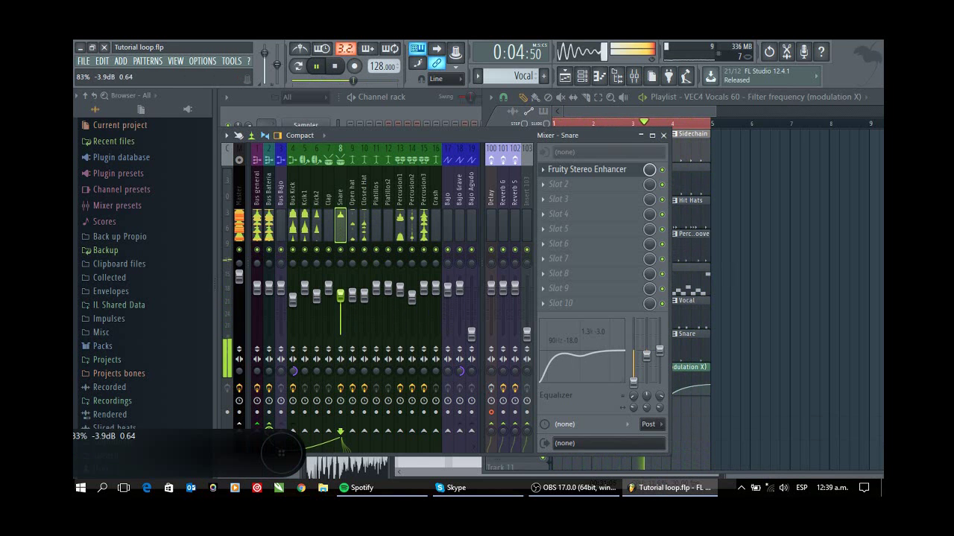
pyautogui.click(352, 298)
pyautogui.click(292, 300)
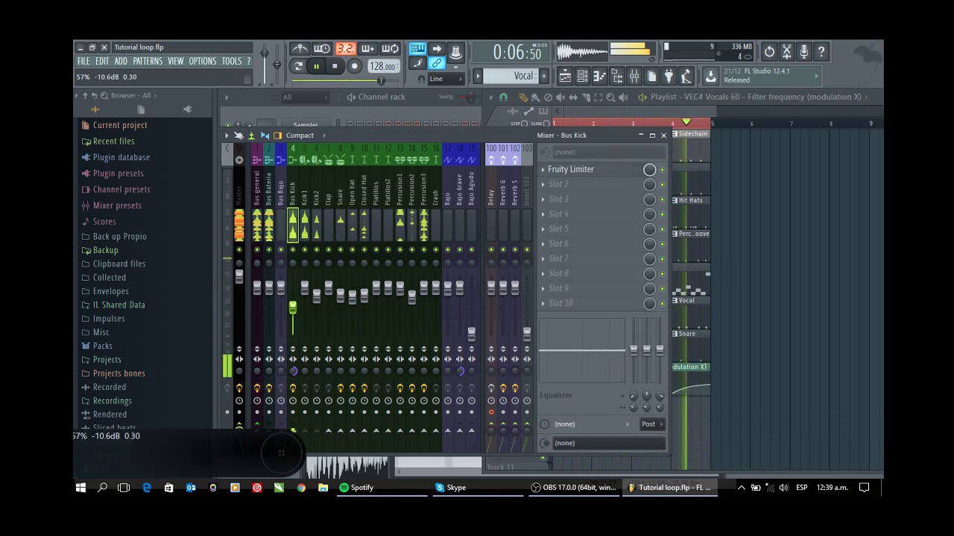
pyautogui.moveTo(293, 306); pyautogui.dragTo(293, 298)
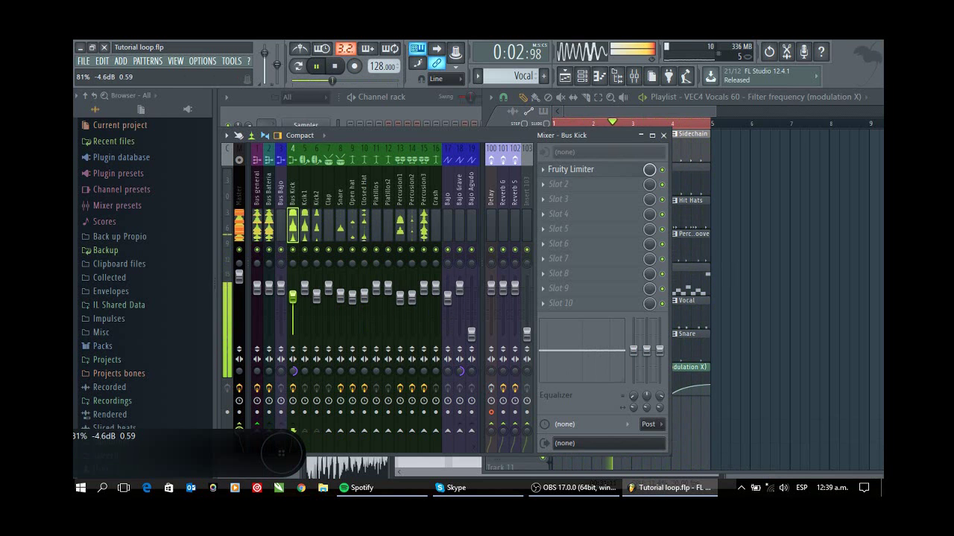
pyautogui.click(425, 289)
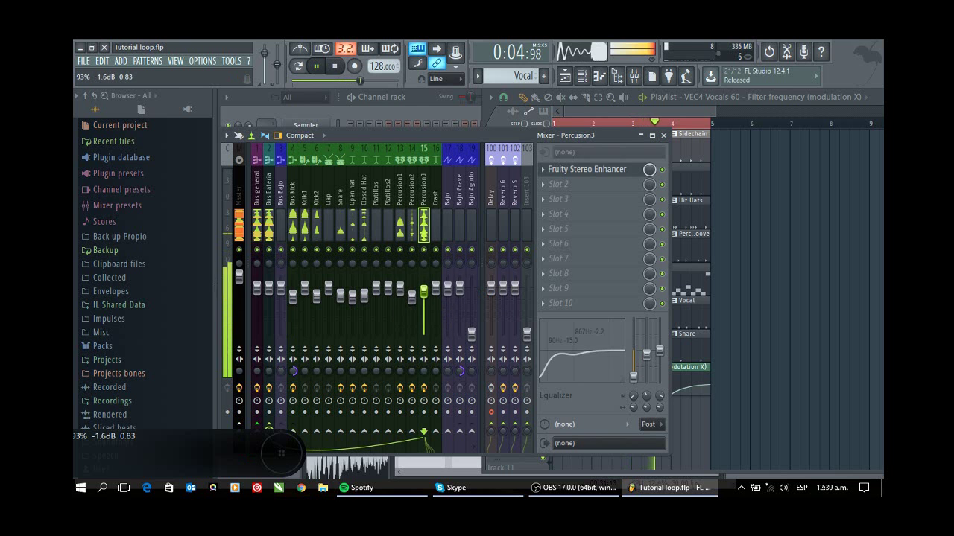
pyautogui.click(304, 291)
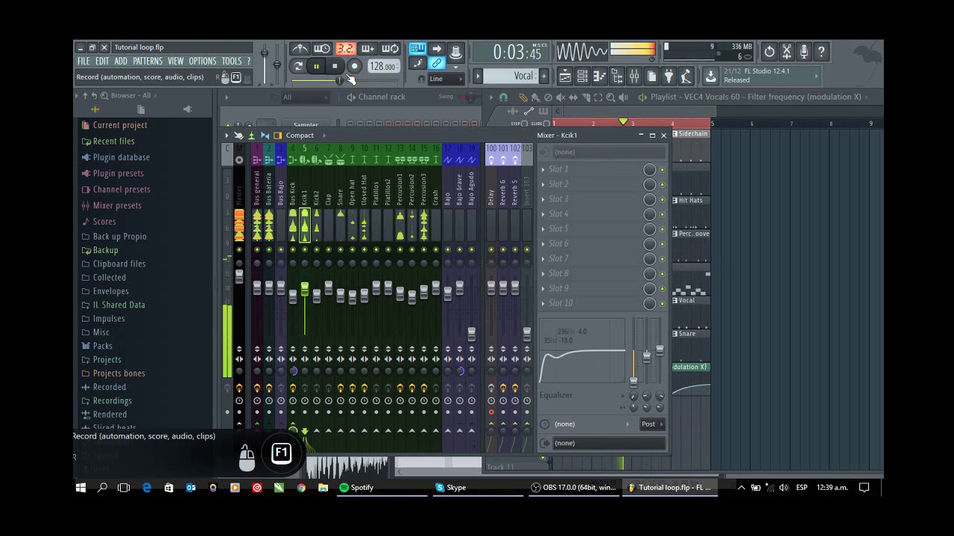
# - Reset the Master track's volume to its default and play the loop to check the mix
pyautogui.click(338, 70)
pyautogui.rightClick(243, 277)
pyautogui.click(262, 283)
pyautogui.click(318, 66)
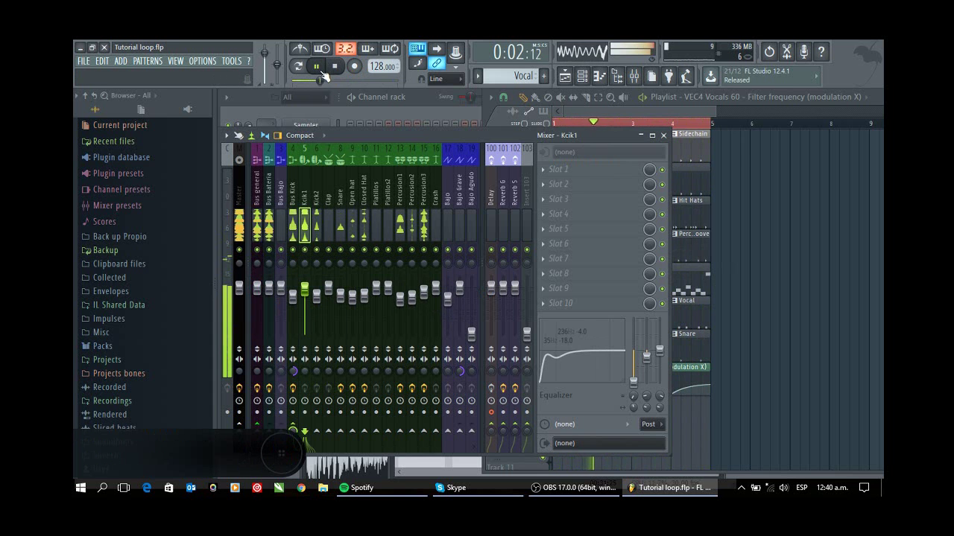
pyautogui.click(334, 71)
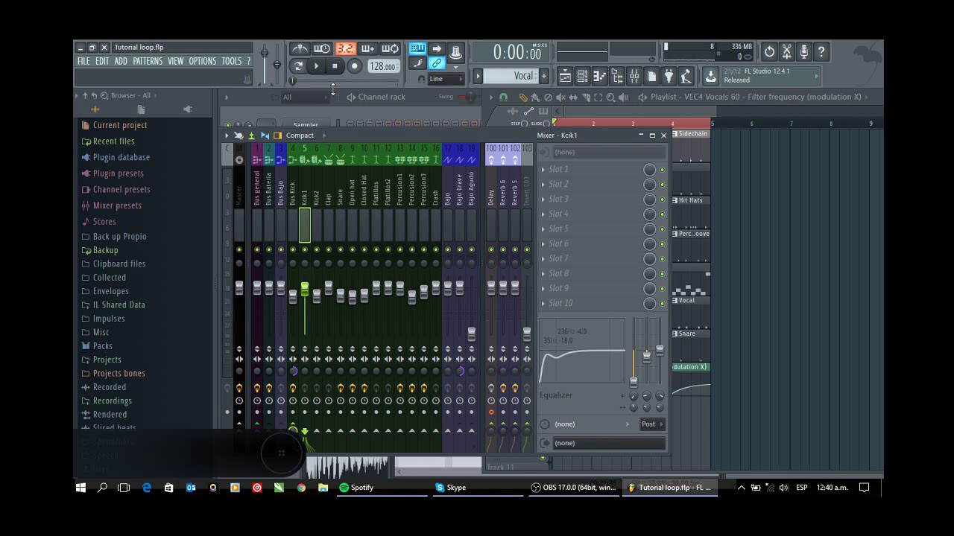
# - Try a higher Master track volume, then reset it to its default level
pyautogui.click(240, 283)
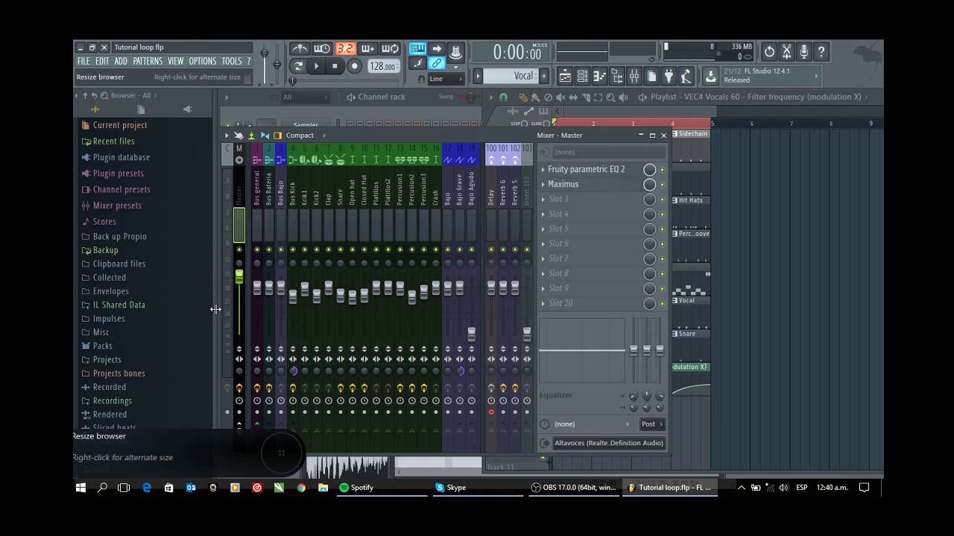
pyautogui.rightClick(242, 280)
pyautogui.click(254, 291)
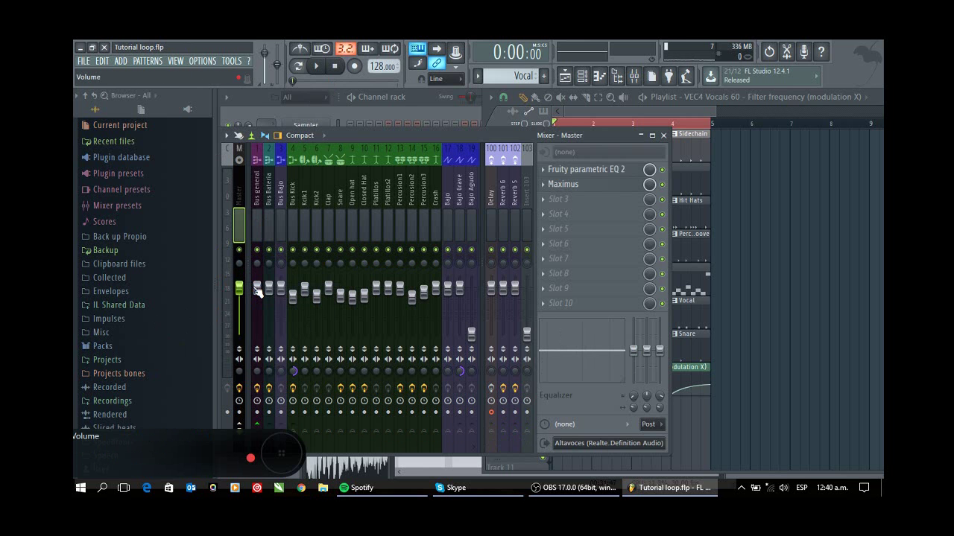
# - Open the project's export format options
pyautogui.click(81, 62)
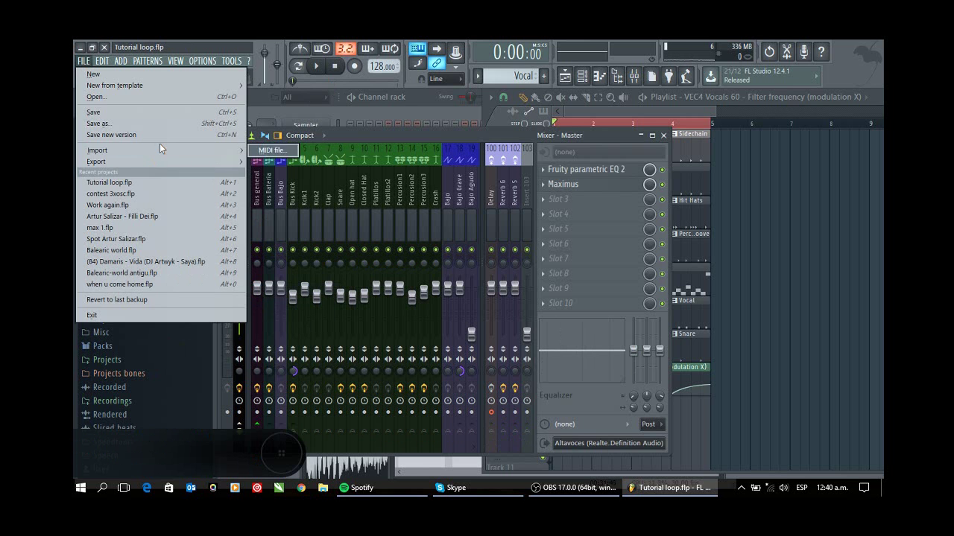
pyautogui.moveTo(167, 166)
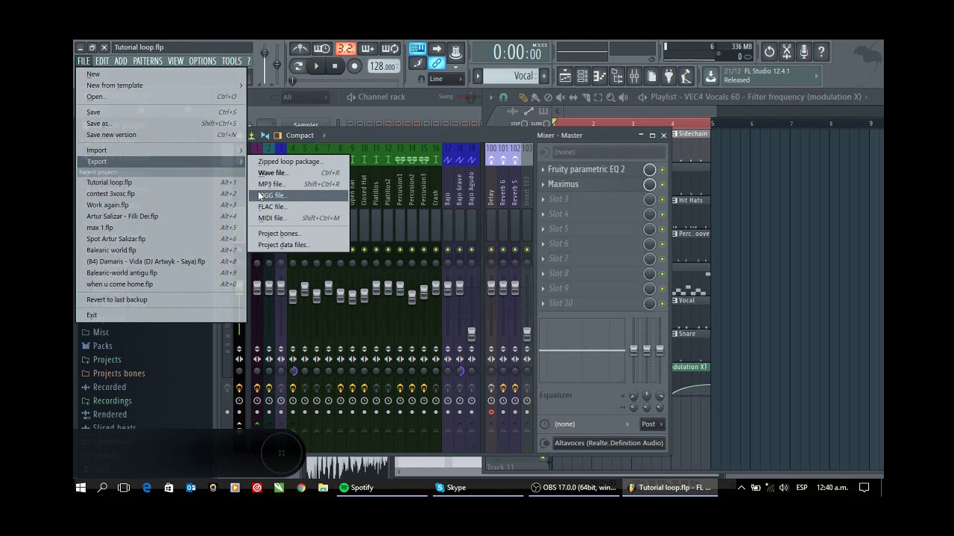